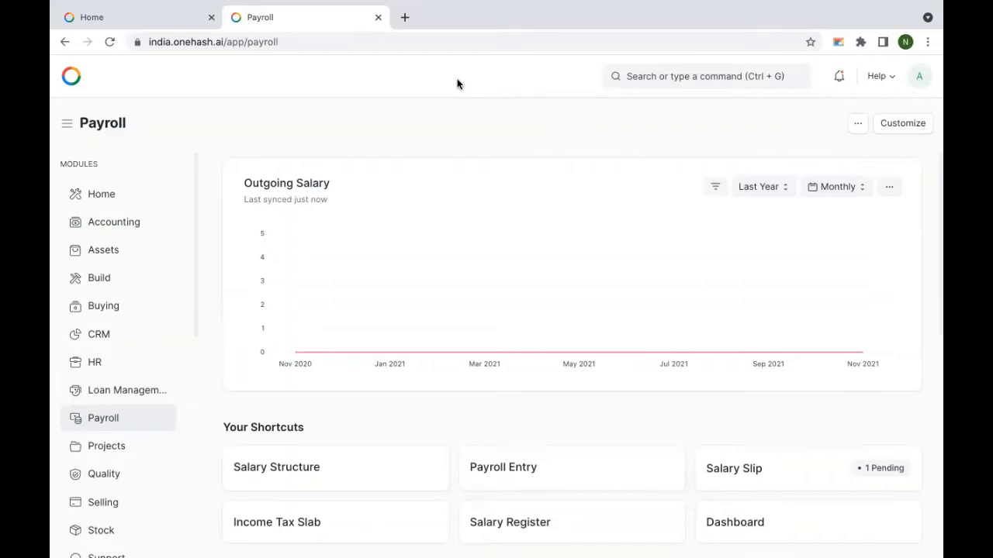
# Step: Go to Payroll Period under Taxation in the Payroll workspace's Reports & Masters
pyautogui.click(663, 72)
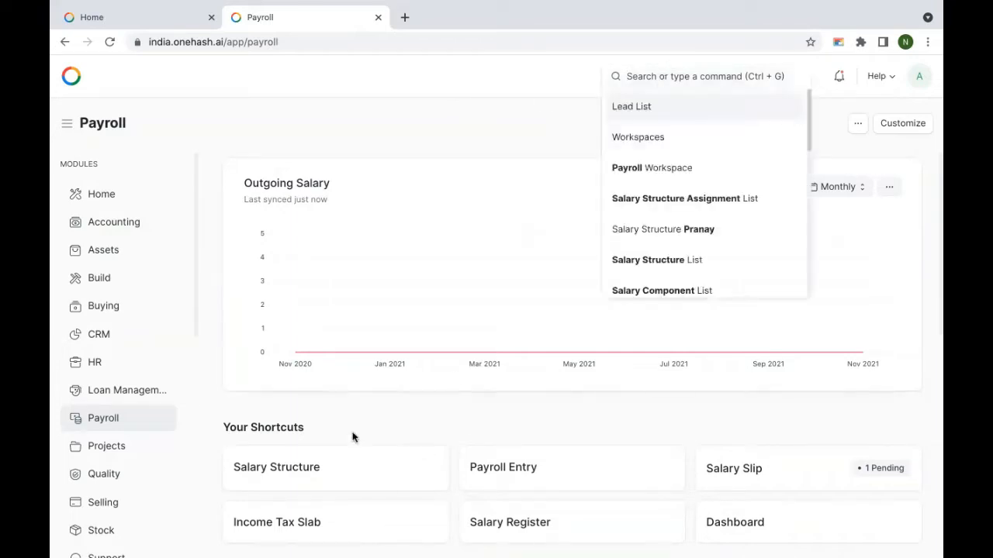
pyautogui.scroll(-5, 333, 311)
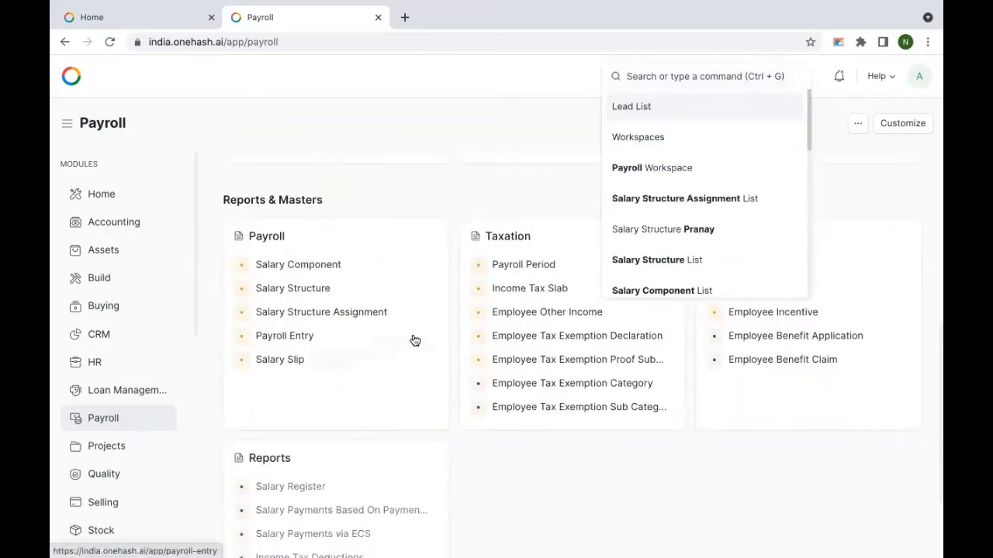
pyautogui.click(536, 268)
# Step: Save payroll period 2021-22 starting 01-04-2021, then go back to the Payroll workspace
pyautogui.click(874, 125)
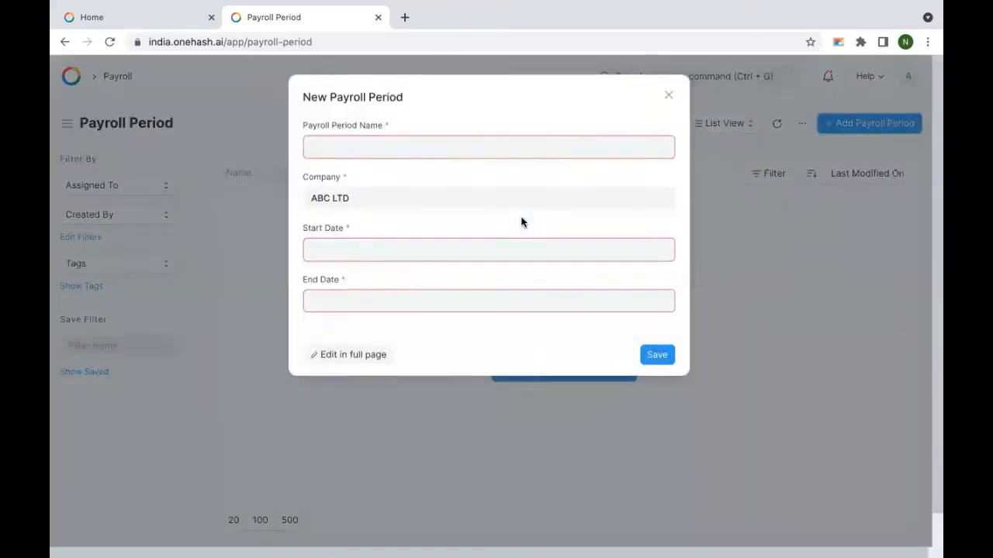
pyautogui.write('2021-22')
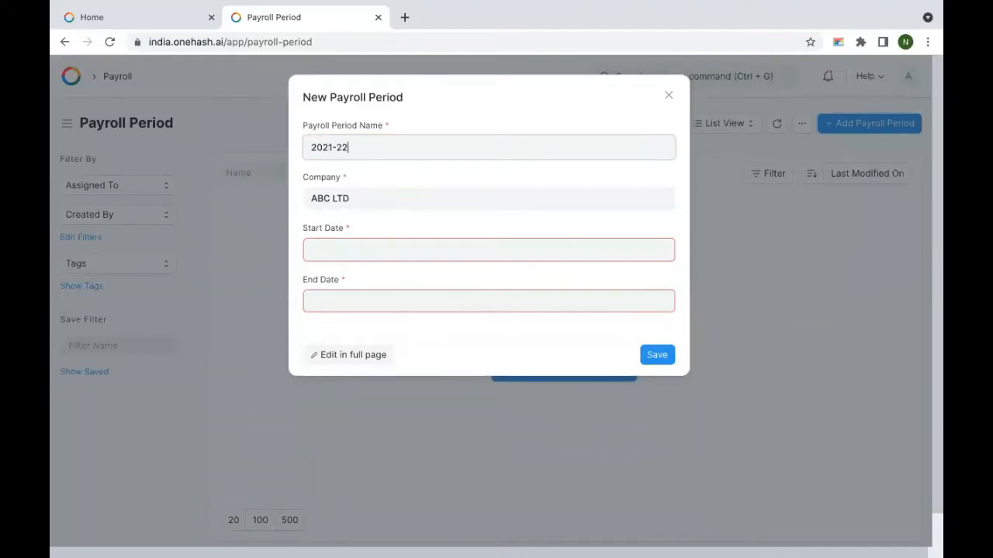
pyautogui.click(383, 249)
pyautogui.click(314, 287)
pyautogui.click(314, 287)
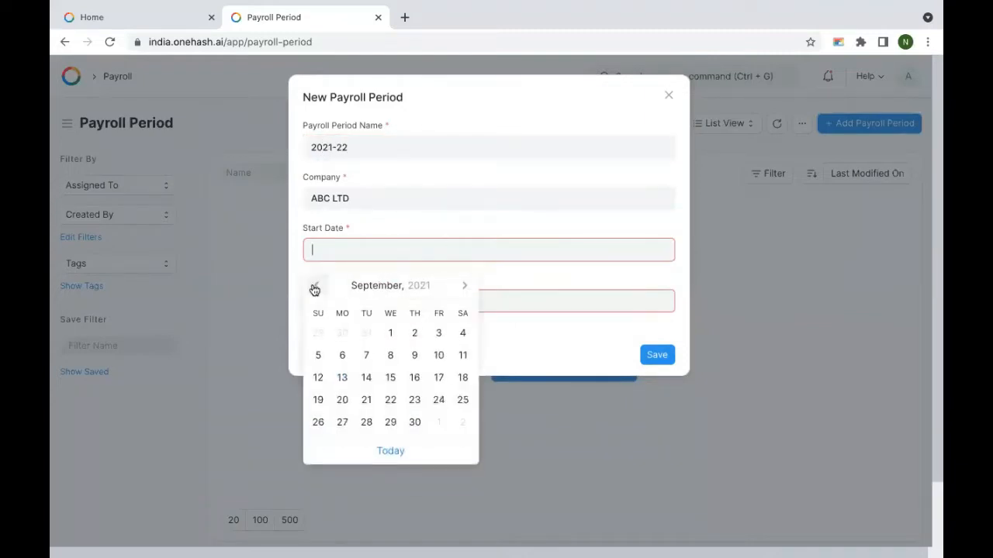
pyautogui.click(314, 287)
pyautogui.click(315, 286)
pyautogui.click(314, 287)
pyautogui.click(314, 287)
pyautogui.click(314, 287)
pyautogui.click(414, 333)
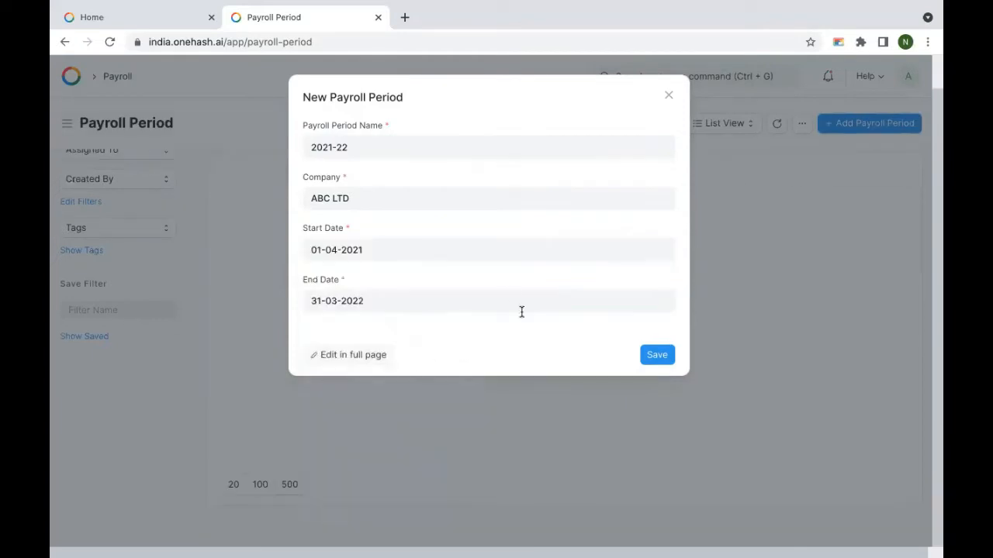
pyautogui.click(657, 352)
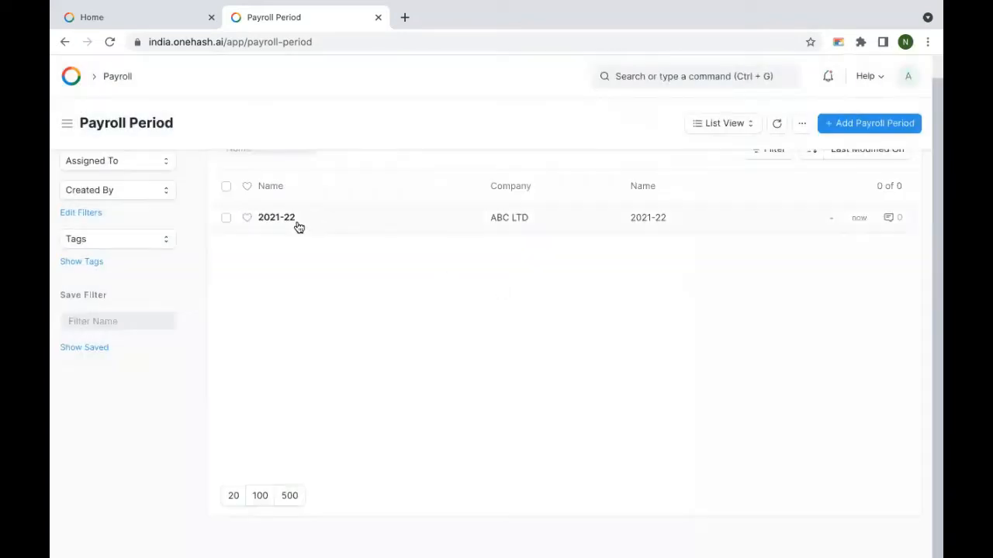
pyautogui.click(293, 223)
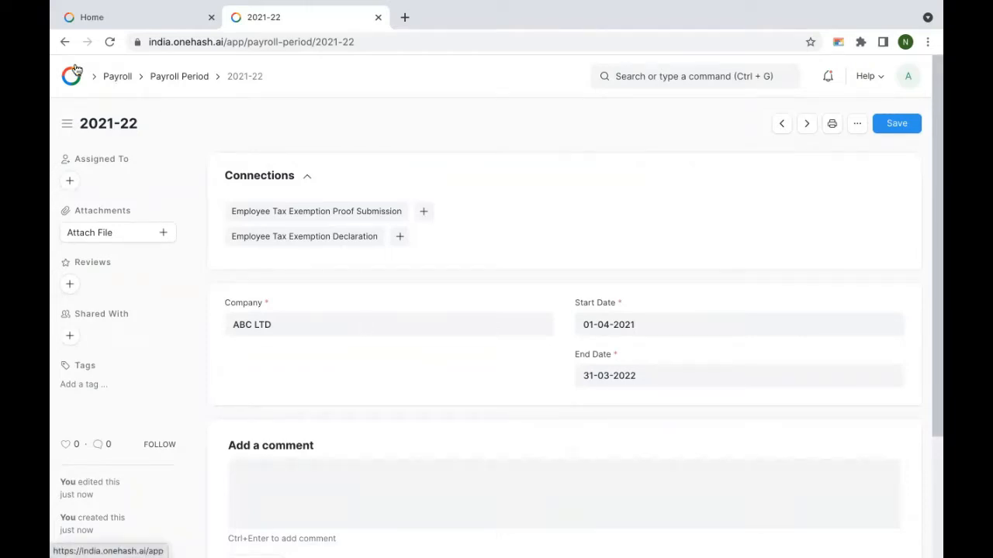
pyautogui.click(112, 80)
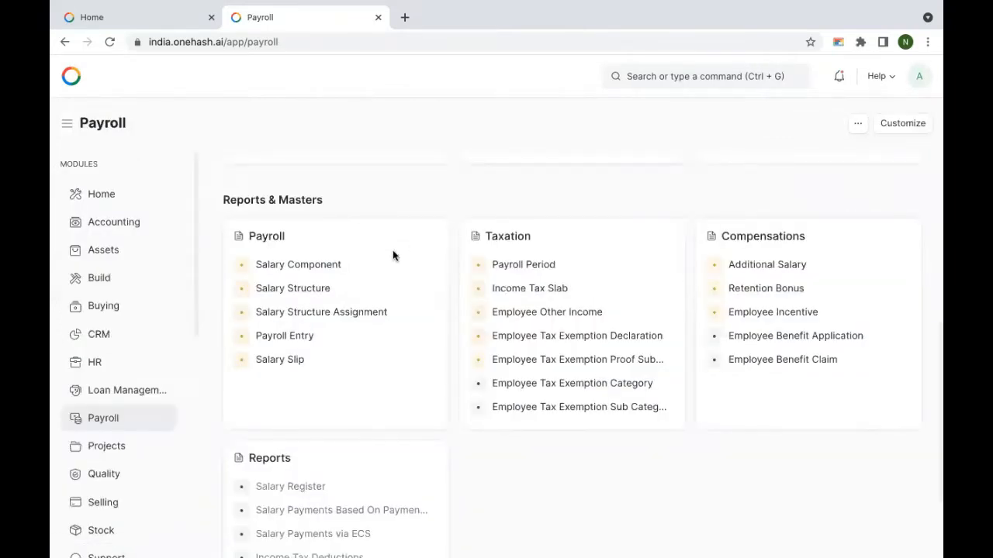
# Step: Open Salary Component in a new tab and bring up the Professional Tax component
pyautogui.keyDown('ctrl'); pyautogui.click(288, 272); pyautogui.keyUp('ctrl')
pyautogui.click(450, 19)
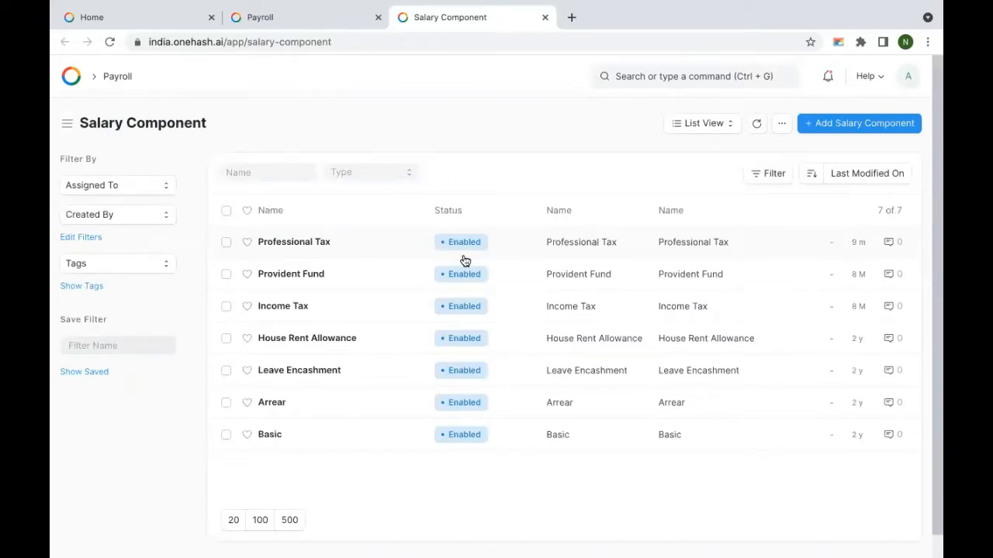
pyautogui.click(308, 251)
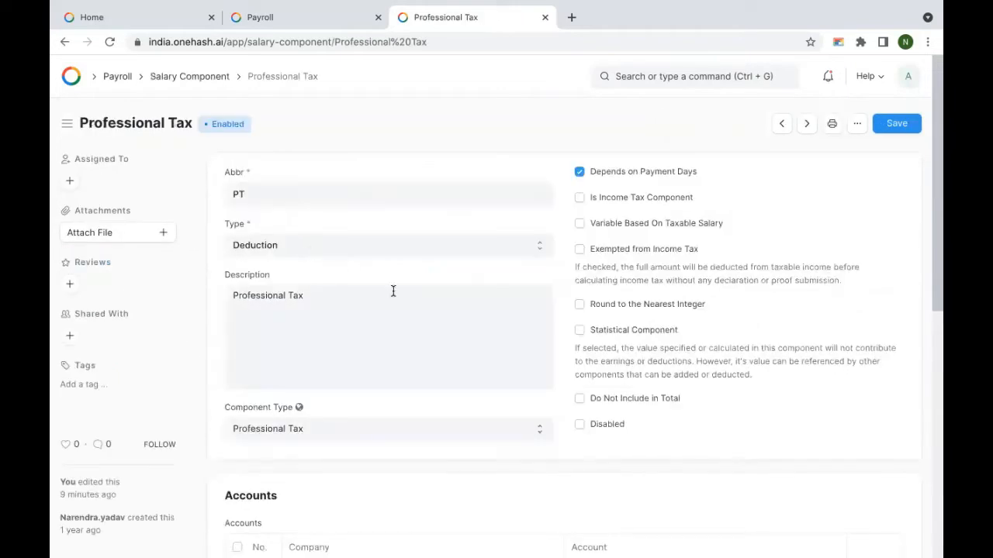
# Step: Review Professional Tax's Deduction type, component type and checkboxes, leaving them unchanged
pyautogui.click(290, 247)
pyautogui.click(290, 245)
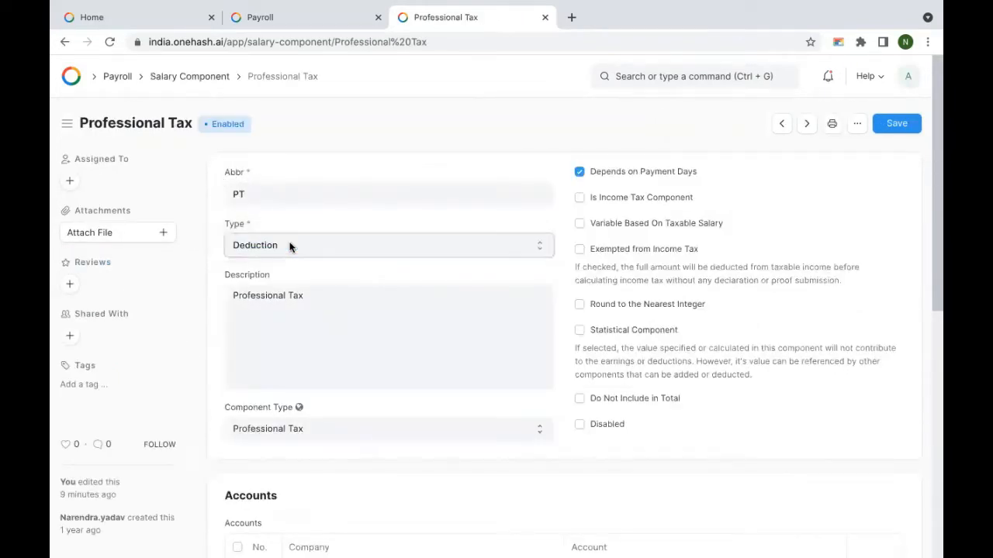
pyautogui.click(328, 429)
pyautogui.click(328, 428)
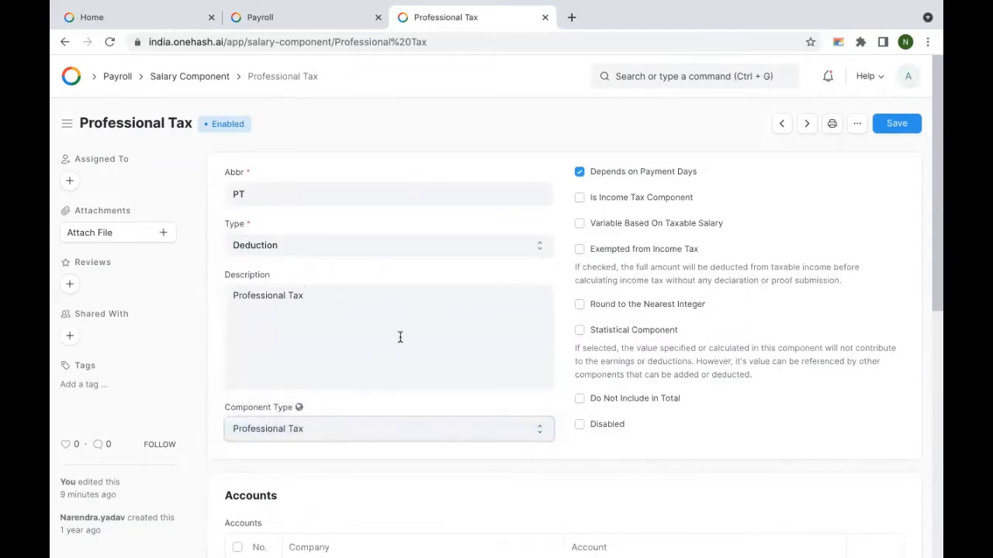
pyautogui.click(580, 173)
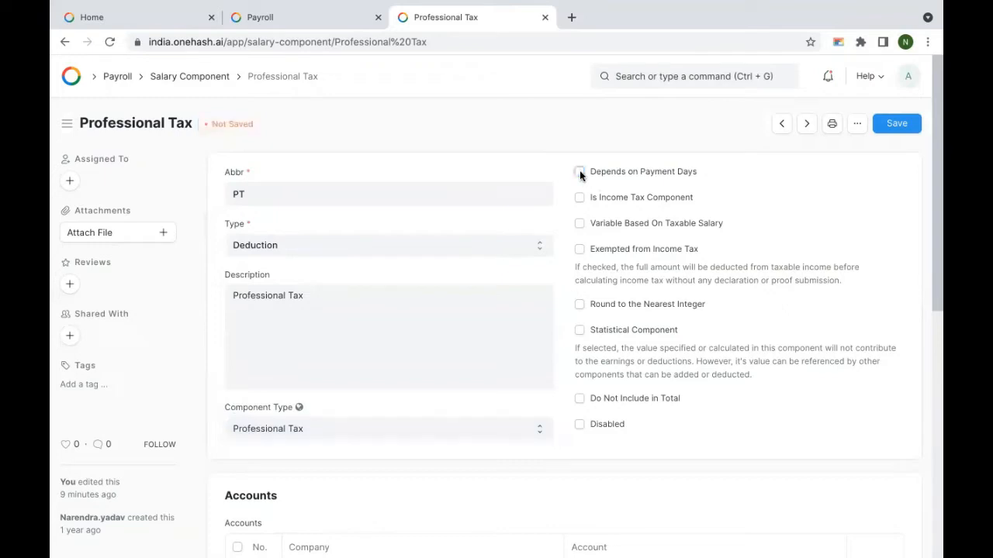
pyautogui.click(580, 172)
pyautogui.click(579, 198)
pyautogui.click(579, 198)
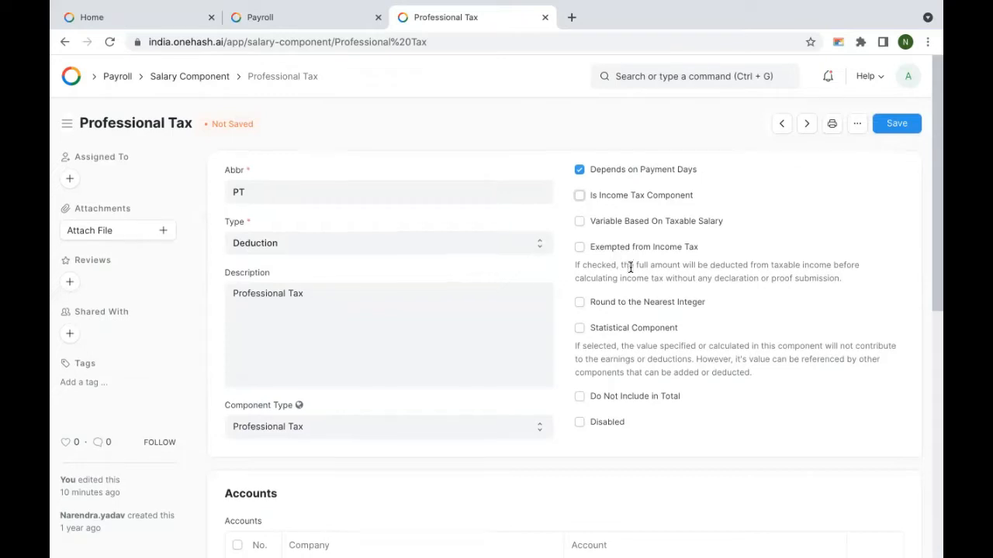
pyautogui.scroll(-2, 631, 267)
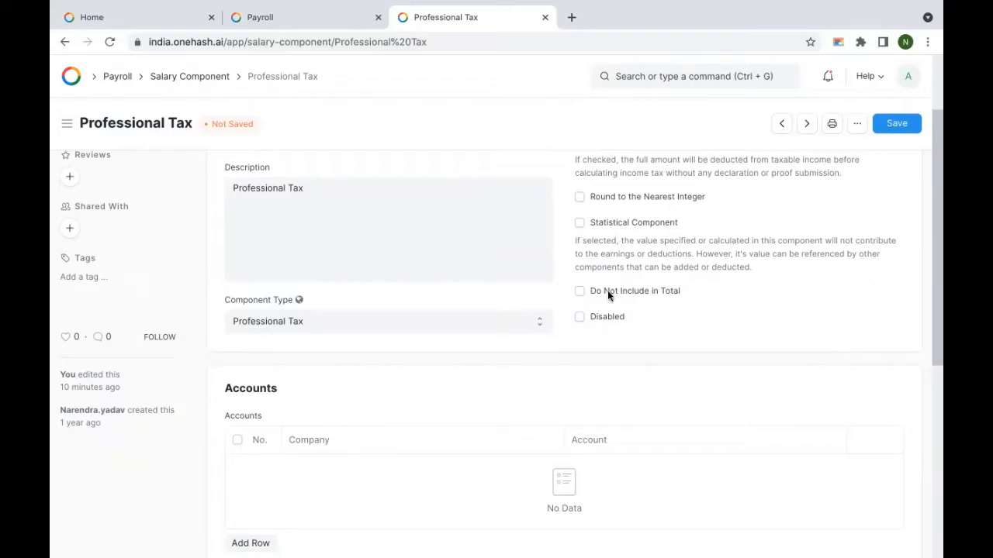
pyautogui.scroll(-1, 656, 310)
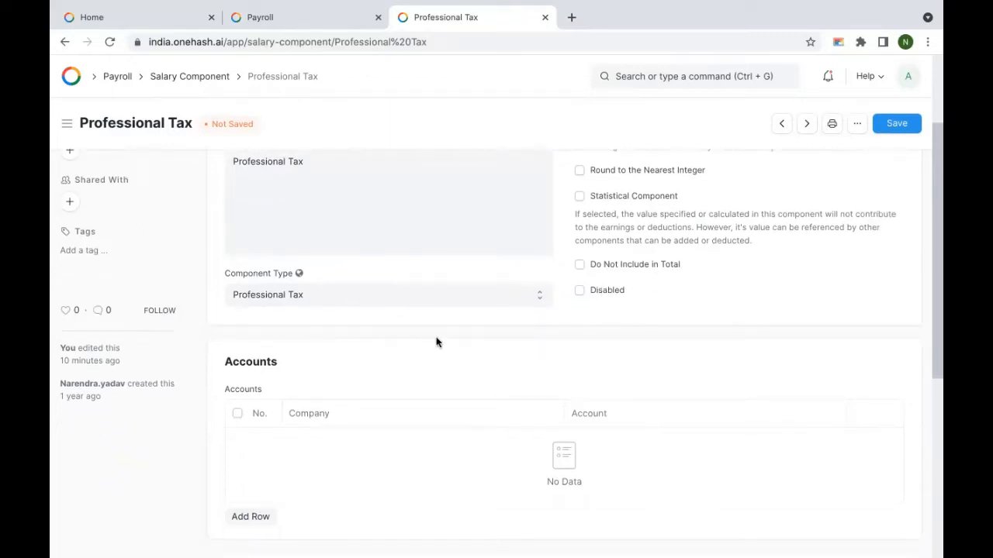
pyautogui.scroll(-3, 305, 341)
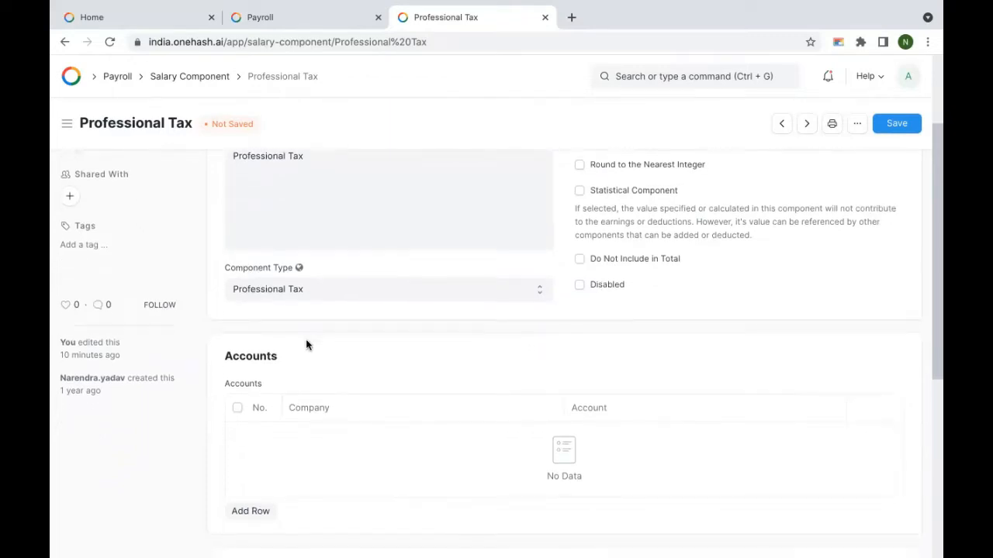
# Step: Add an ABC LTD account row using Payroll Payable - AL and expand Condition and Formula
pyautogui.click(245, 414)
pyautogui.scroll(-3, 401, 256)
pyautogui.scroll(2, 367, 241)
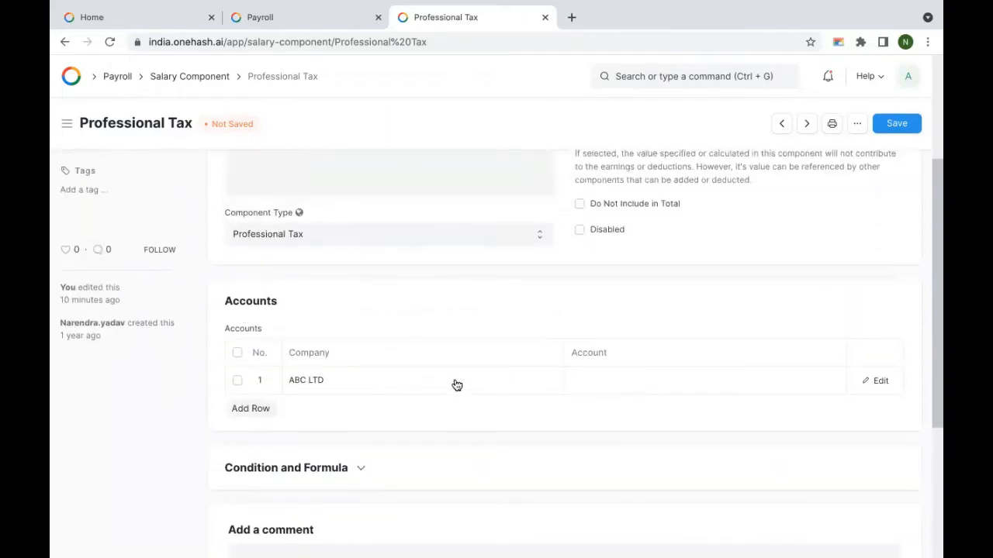
pyautogui.click(613, 383)
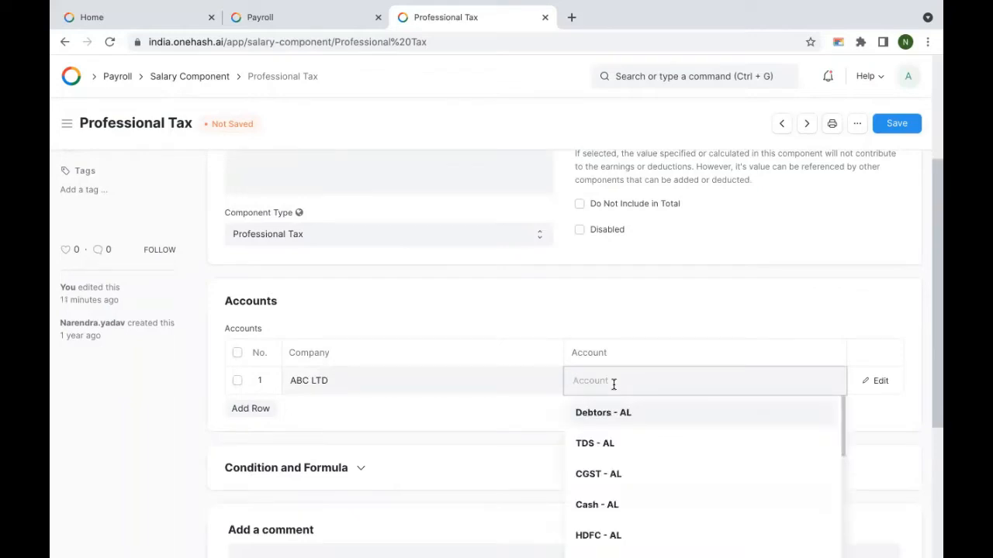
pyautogui.write('pay')
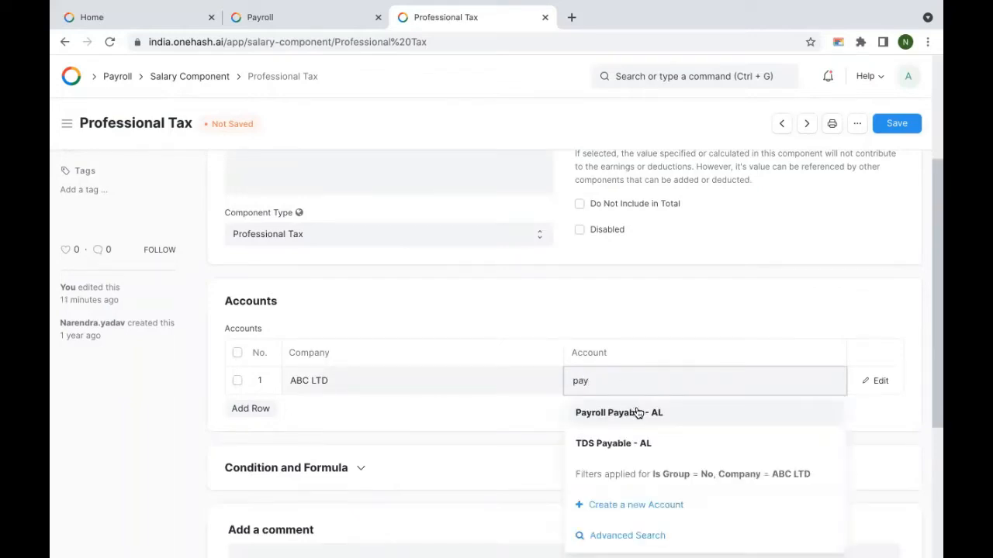
pyautogui.click(637, 412)
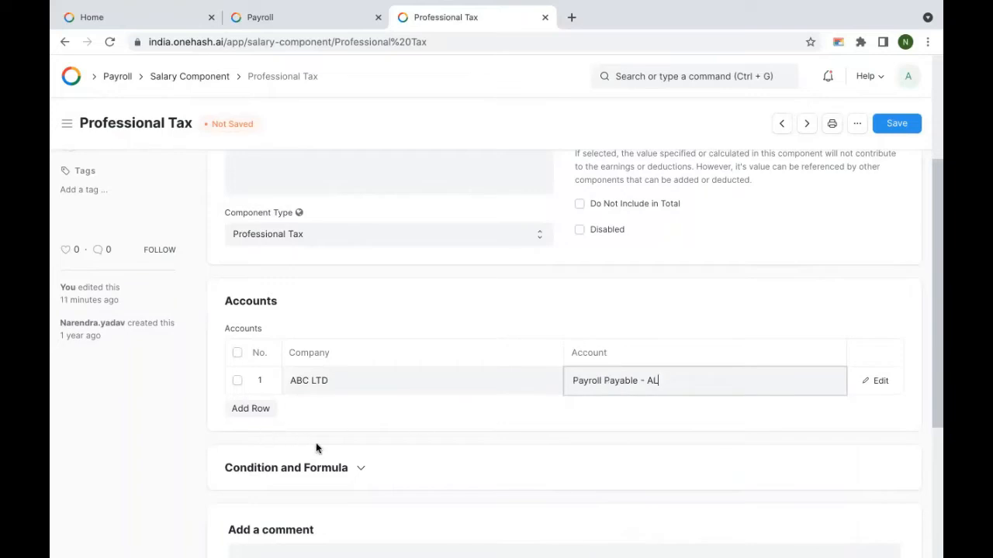
pyautogui.scroll(-1, 303, 427)
pyautogui.click(290, 410)
pyautogui.scroll(-3, 406, 405)
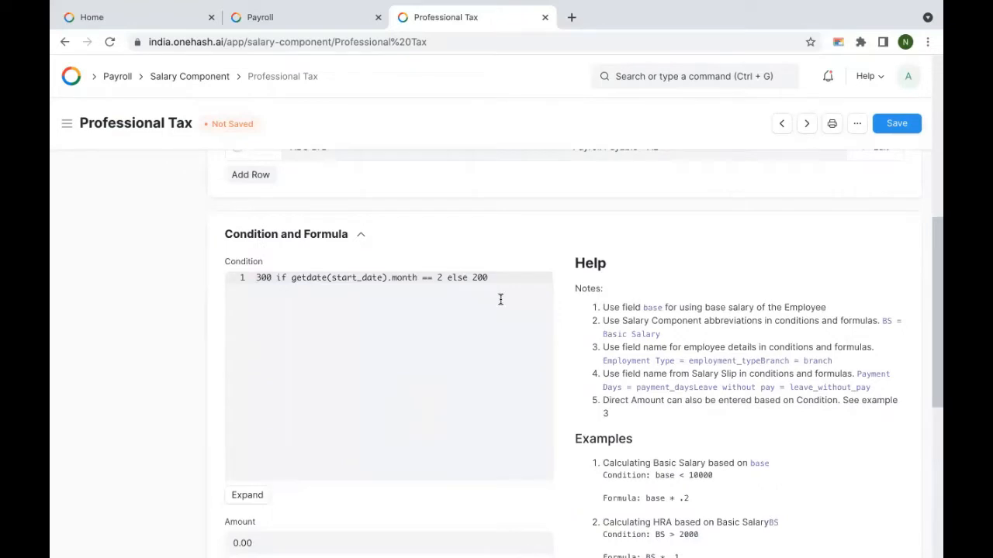
# Step: Delete the existing condition, tick Amount based on formula and paste in the formula
pyautogui.scroll(-1, 660, 335)
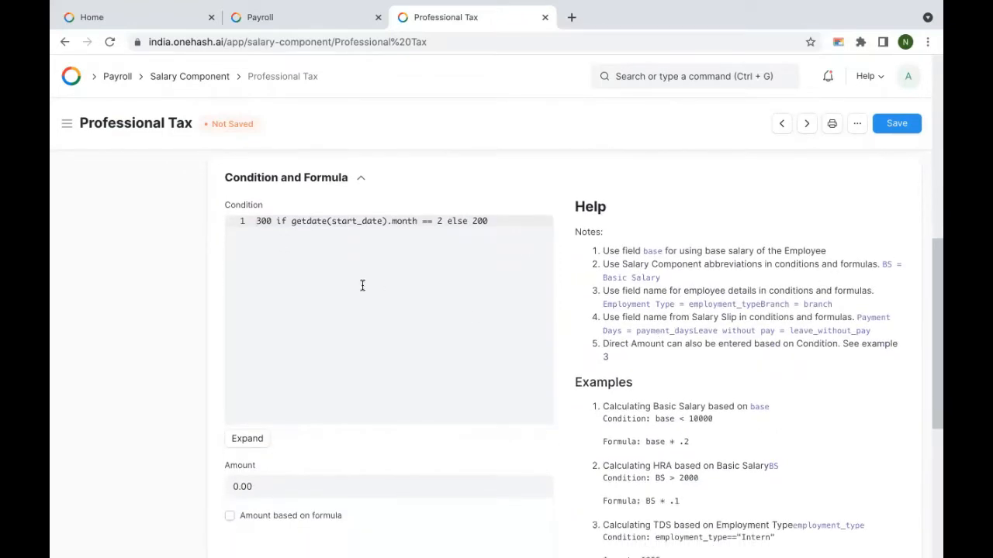
pyautogui.tripleClick(503, 220)
pyautogui.hotkey('ctrl', 'c')
pyautogui.press('BackSpace')
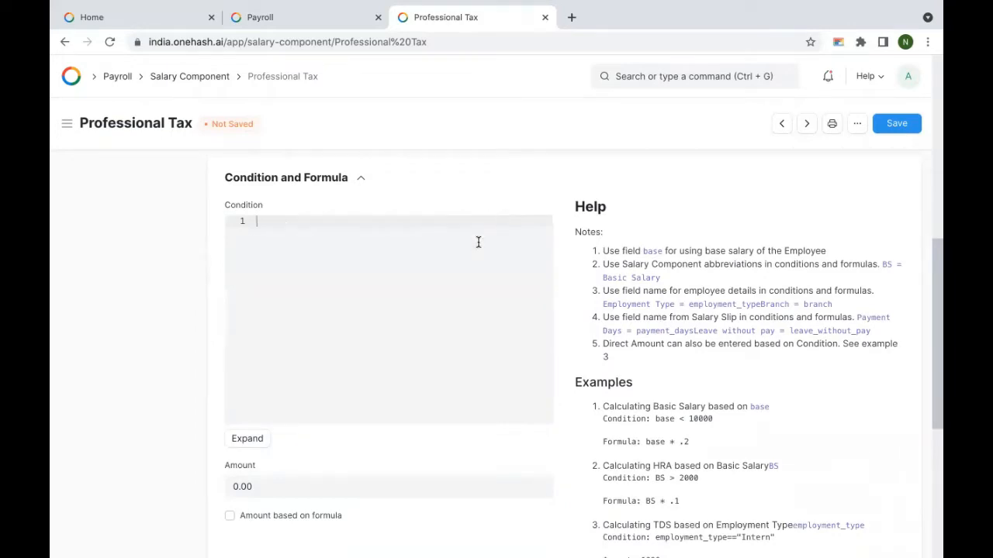
pyautogui.scroll(-2, 401, 297)
pyautogui.click(267, 390)
pyautogui.click(345, 409)
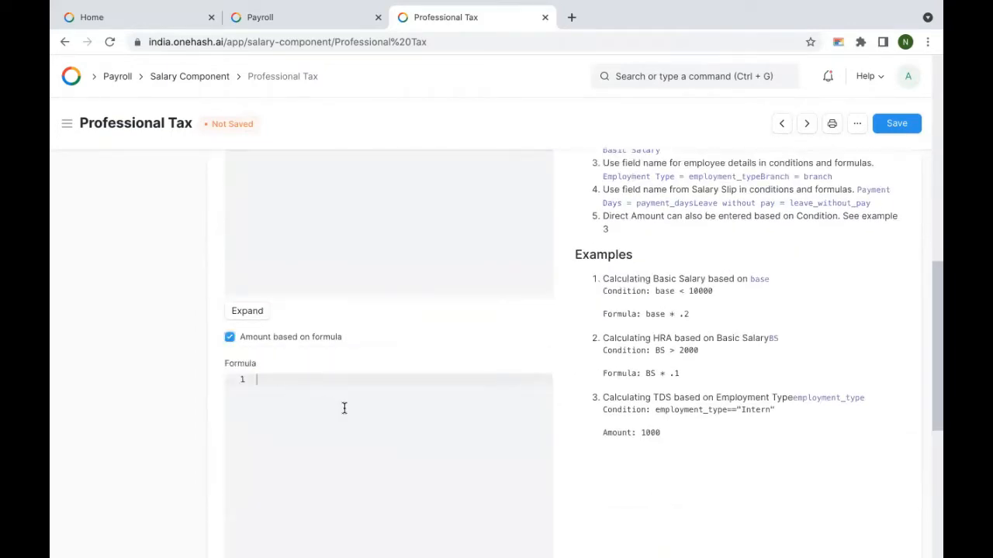
pyautogui.hotkey('ctrl', 'v')
pyautogui.scroll(3, 358, 193)
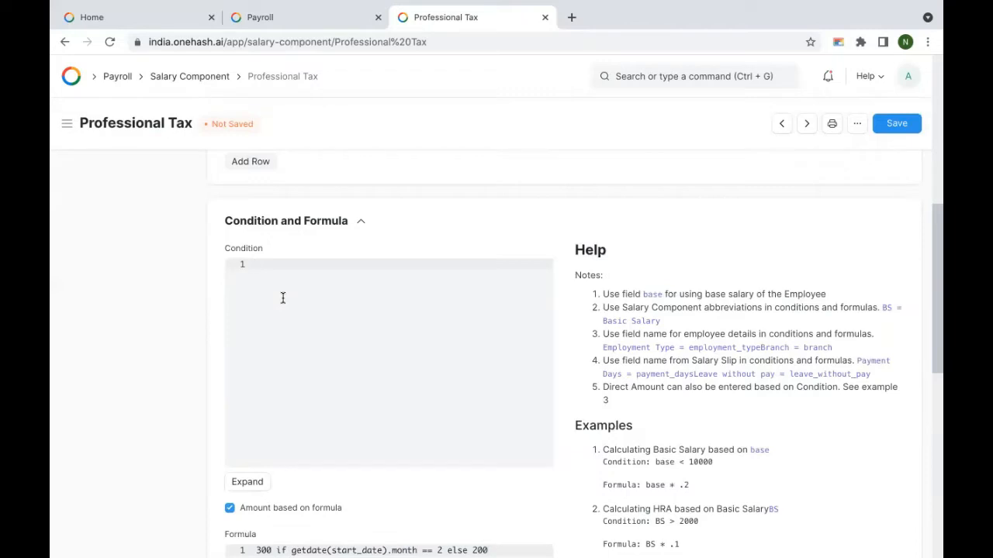
# Step: Try condition BS<21000, clear it again, then save Professional Tax and return to the list
pyautogui.write('BS<21000')
pyautogui.hotkey('ctrl', 'a')
pyautogui.press('BackSpace')
pyautogui.scroll(-7, 366, 334)
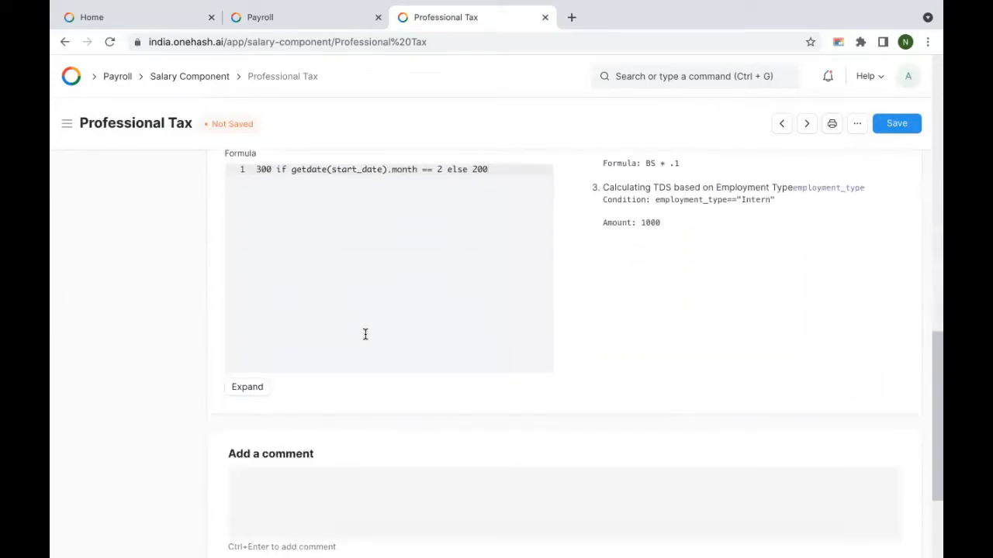
pyautogui.scroll(6, 365, 334)
pyautogui.scroll(8, 365, 334)
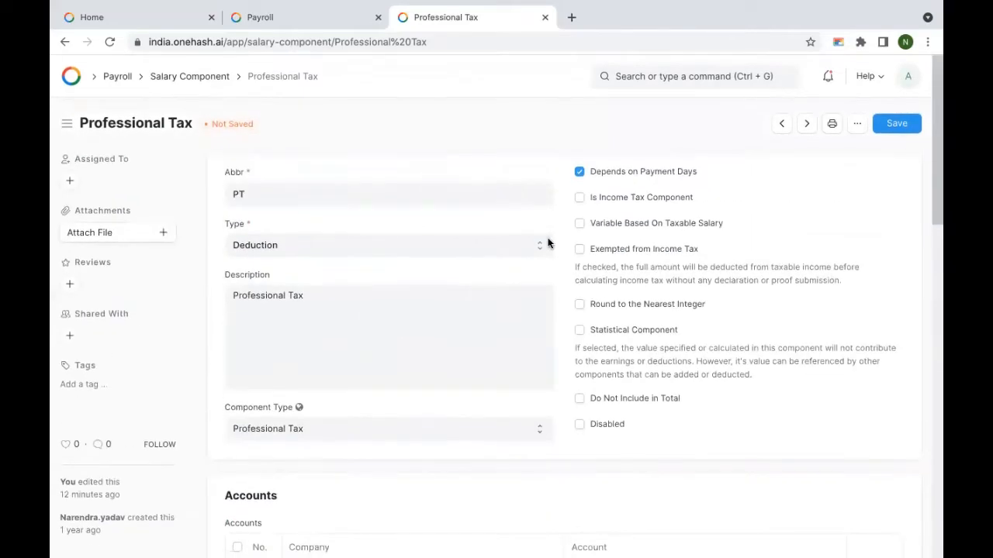
pyautogui.click(909, 124)
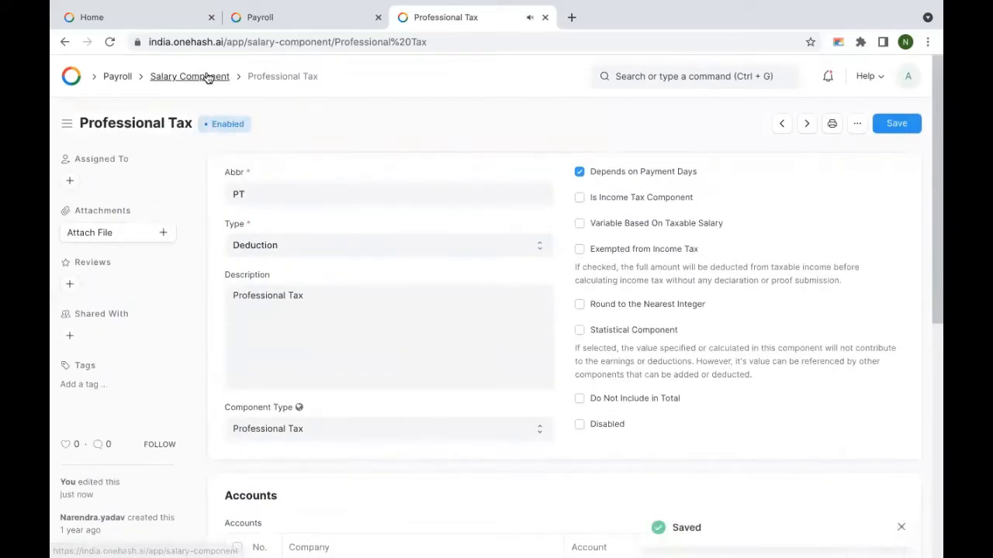
pyautogui.click(206, 78)
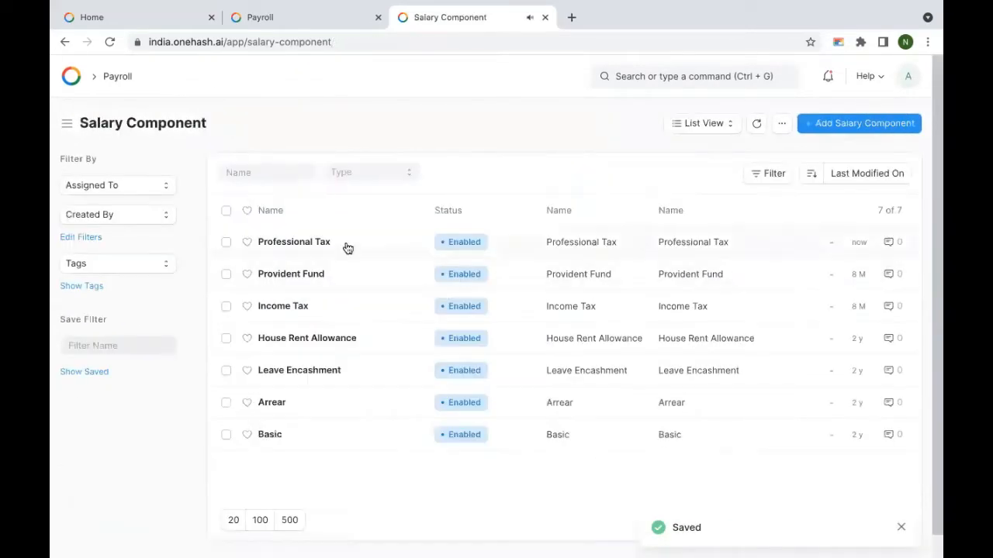
# Step: Open the Basic component, check its description and expand Condition and Formula
pyautogui.click(271, 436)
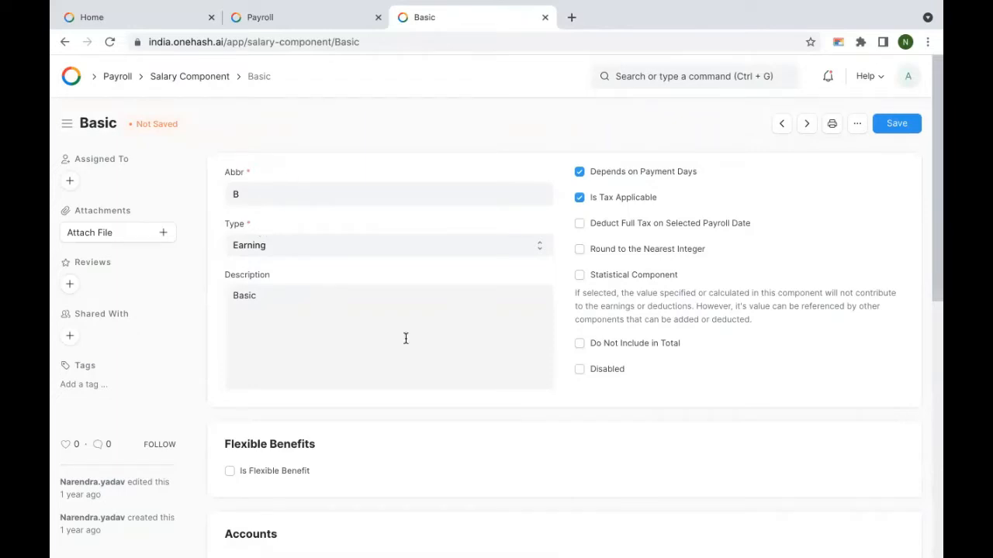
pyautogui.scroll(-2, 406, 342)
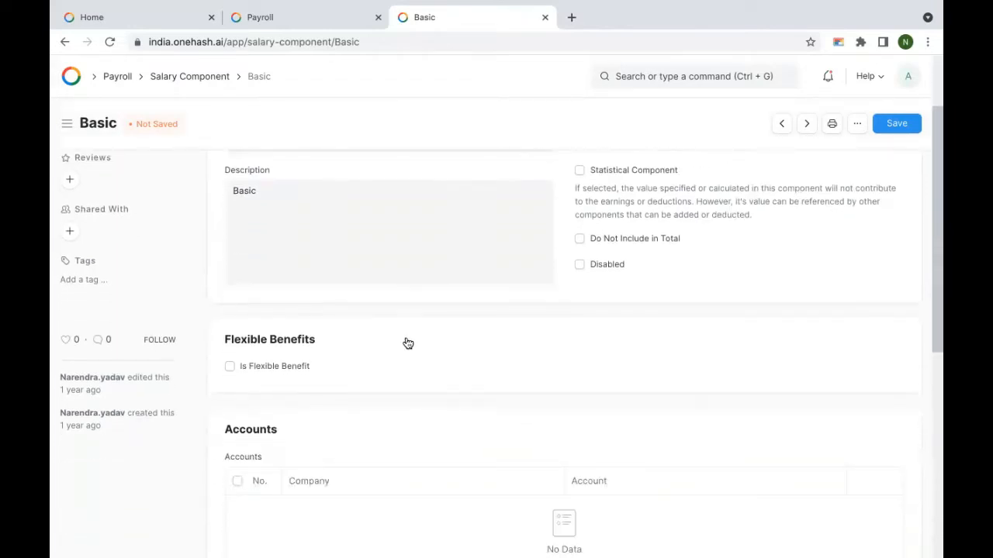
pyautogui.scroll(2, 408, 342)
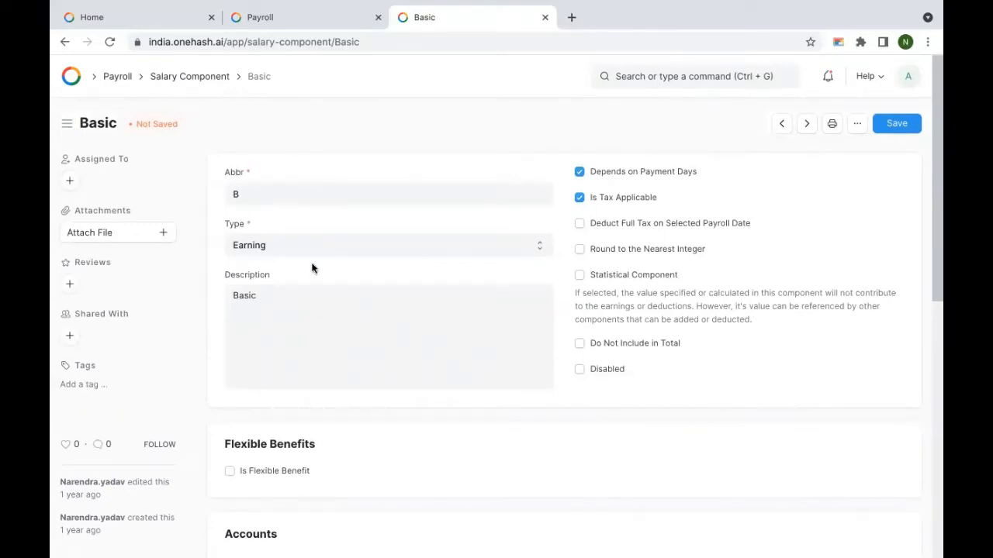
pyautogui.click(267, 310)
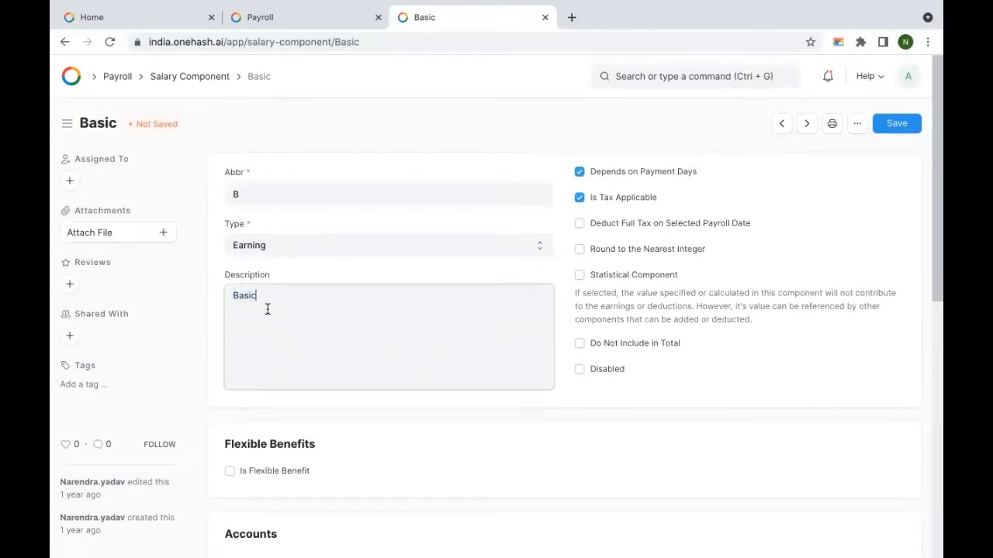
pyautogui.scroll(-3, 308, 309)
pyautogui.scroll(-6, 309, 309)
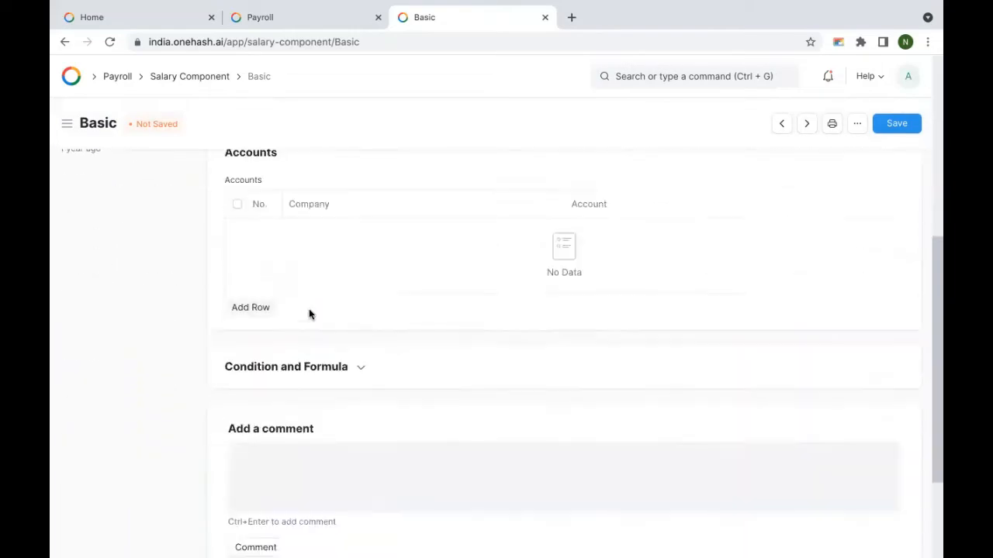
pyautogui.click(295, 229)
# Step: Make Basic's amount formula-based with base*0.4, save, and return to the component list
pyautogui.scroll(-3, 372, 297)
pyautogui.scroll(10, 372, 297)
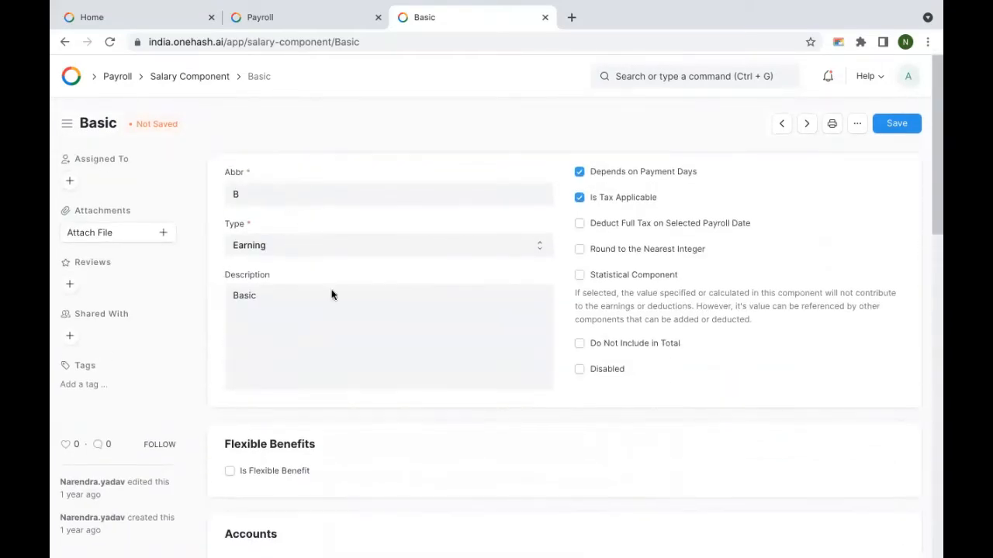
pyautogui.scroll(-5, 373, 345)
pyautogui.scroll(-8, 373, 339)
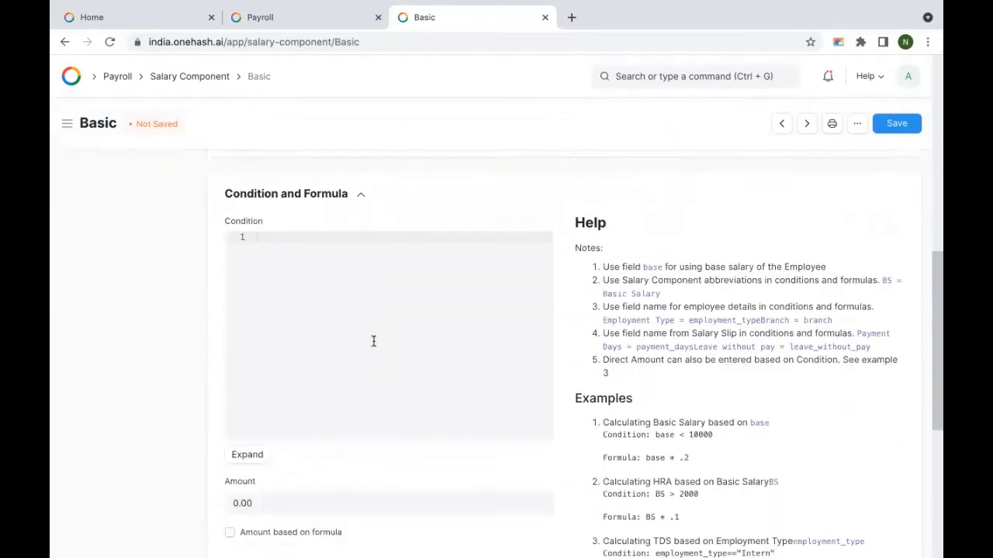
pyautogui.click(277, 367)
pyautogui.click(341, 400)
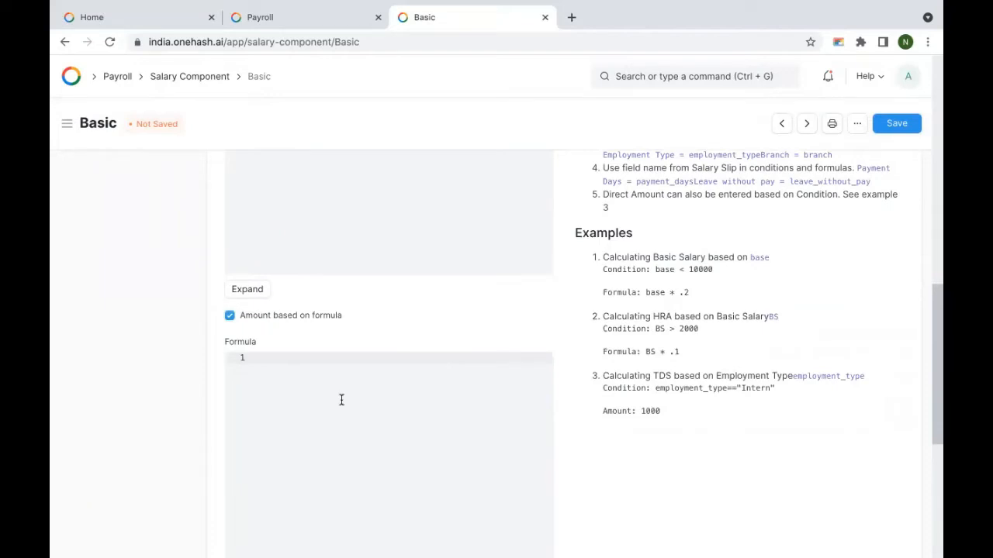
pyautogui.write('base*0.4')
pyautogui.click(908, 124)
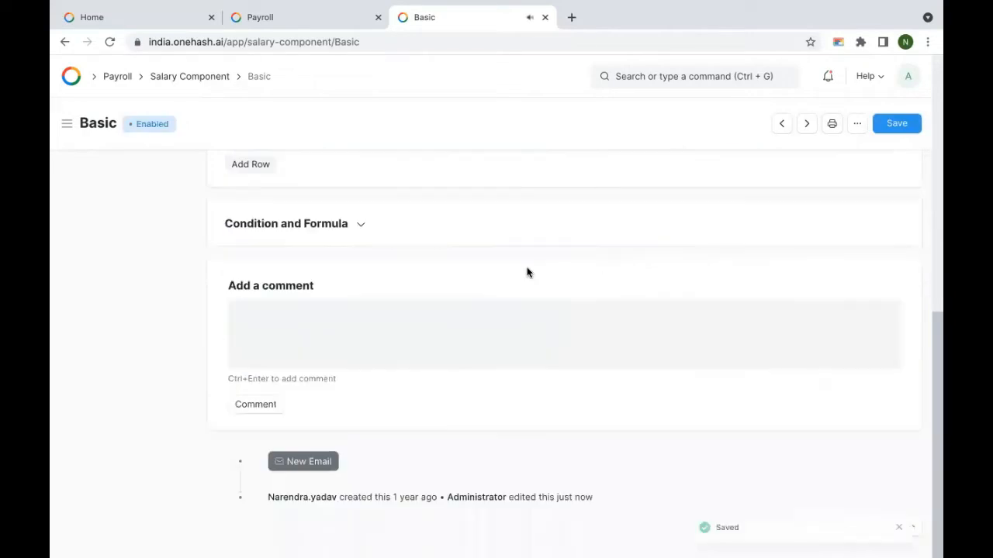
pyautogui.click(186, 80)
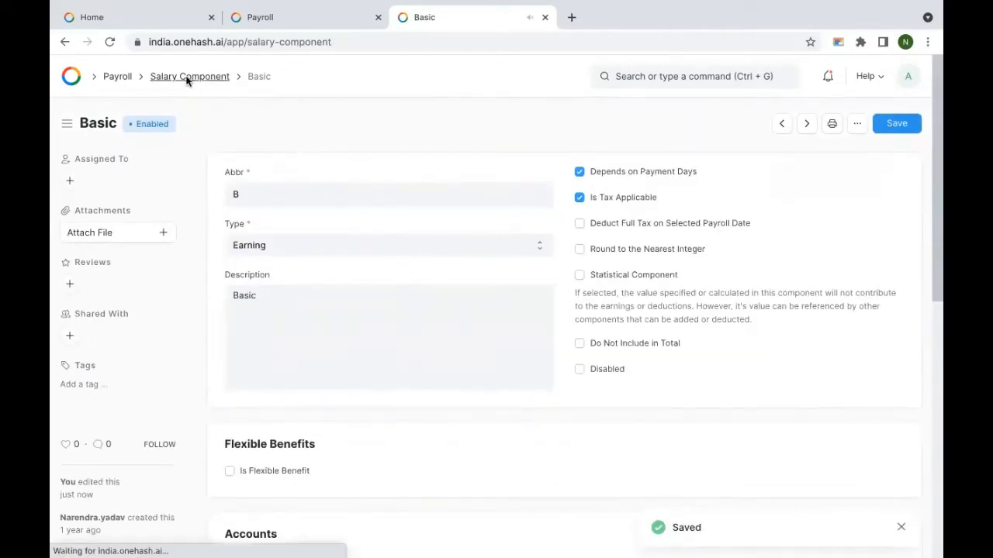
# Step: Set House Rent Allowance's amount to formula B*0.40, save, and return to the component list
pyautogui.click(295, 374)
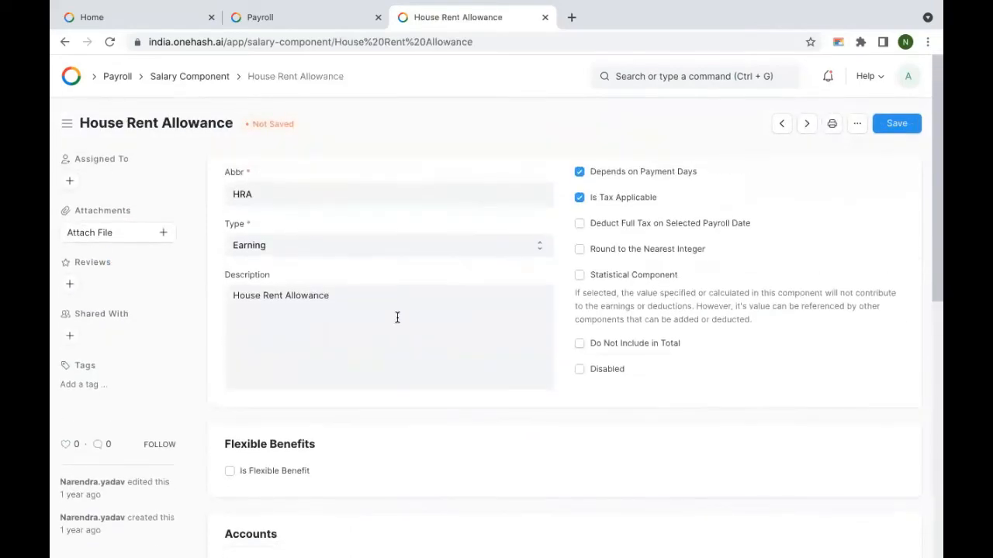
pyautogui.scroll(-5, 397, 318)
pyautogui.click(295, 337)
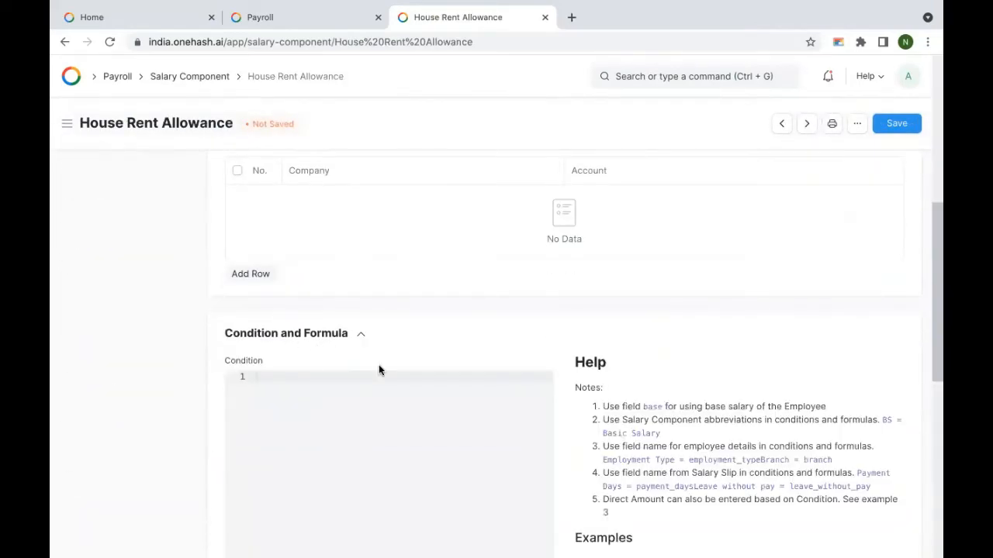
pyautogui.scroll(-5, 379, 371)
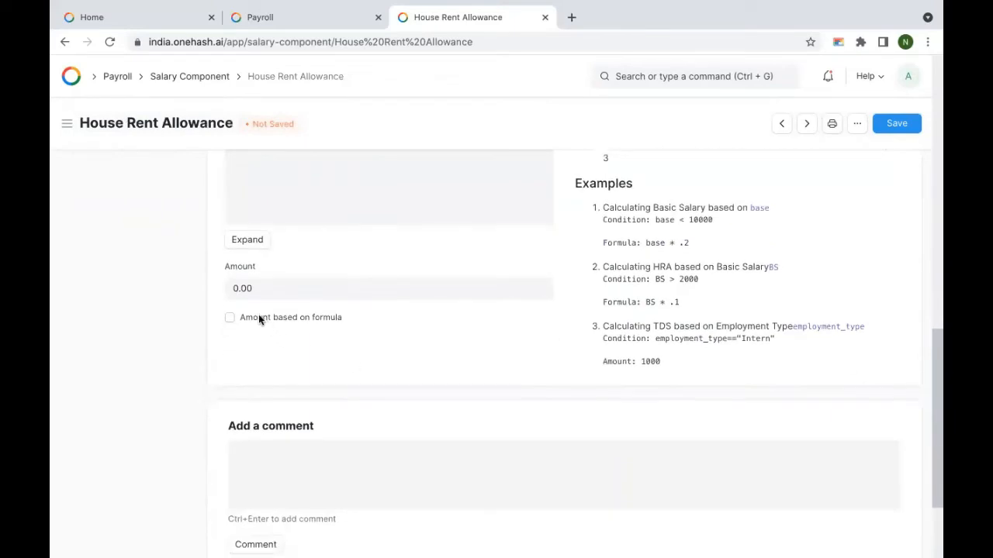
pyautogui.click(258, 318)
pyautogui.click(321, 348)
pyautogui.write('B')
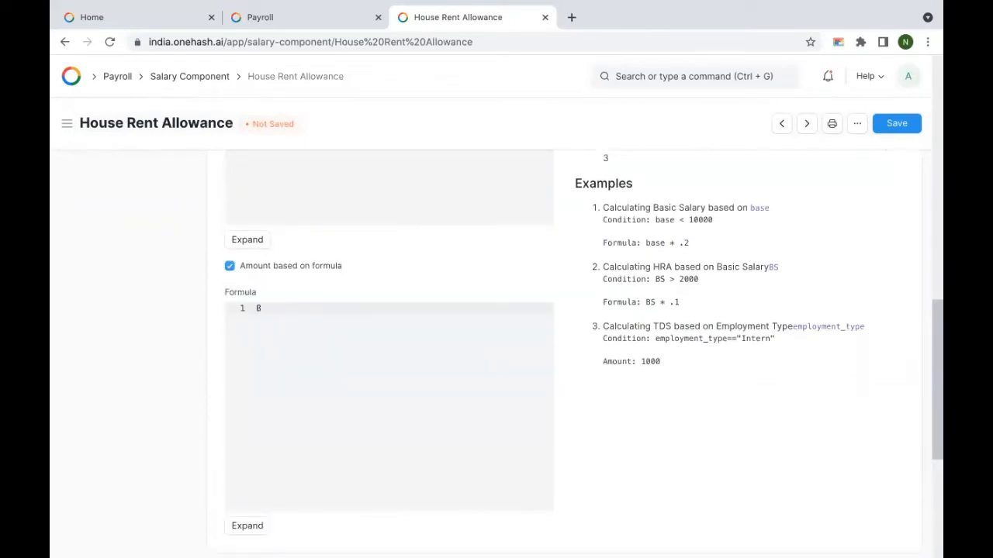
pyautogui.write('*0.40')
pyautogui.click(902, 129)
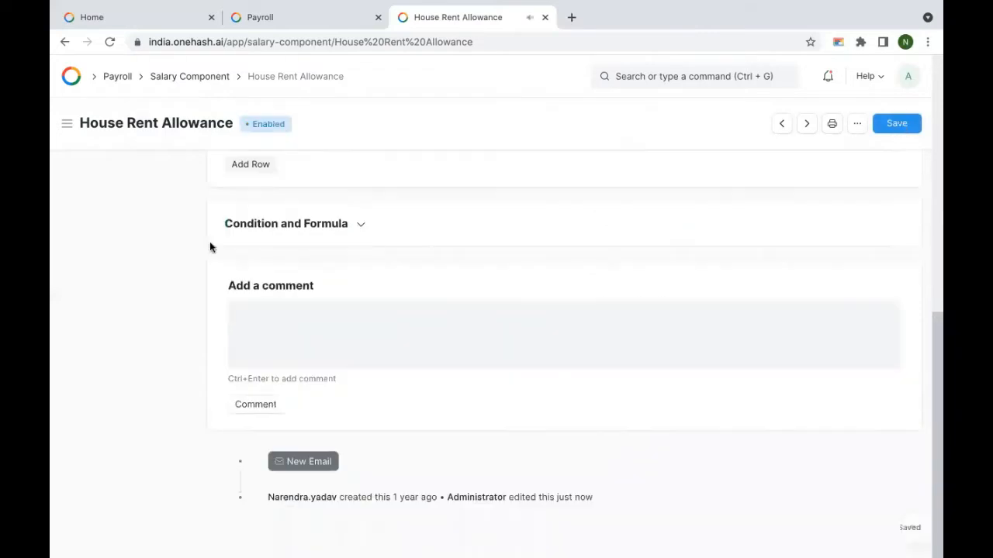
pyautogui.click(187, 78)
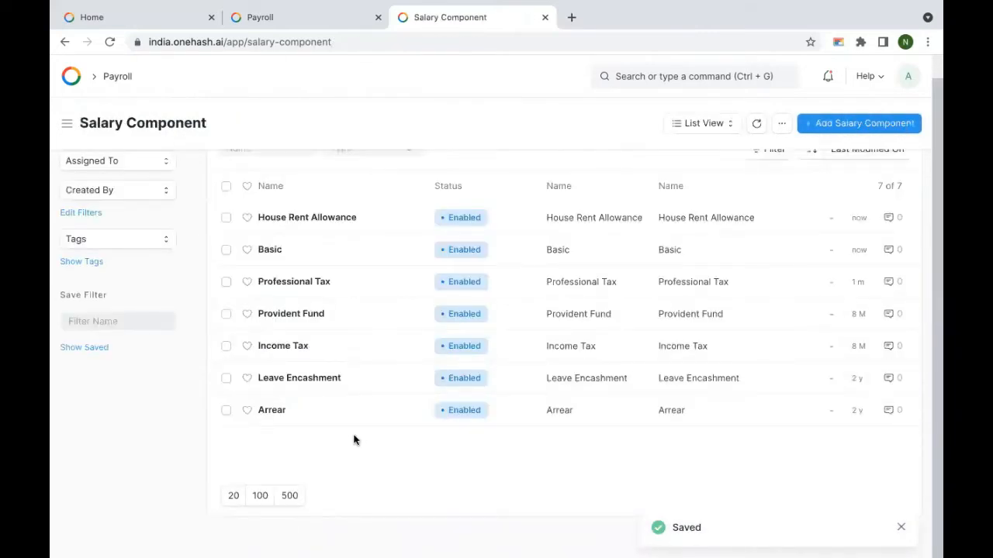
# Step: Start a new salary component named Other Allowances with abbreviation OA
pyautogui.click(884, 123)
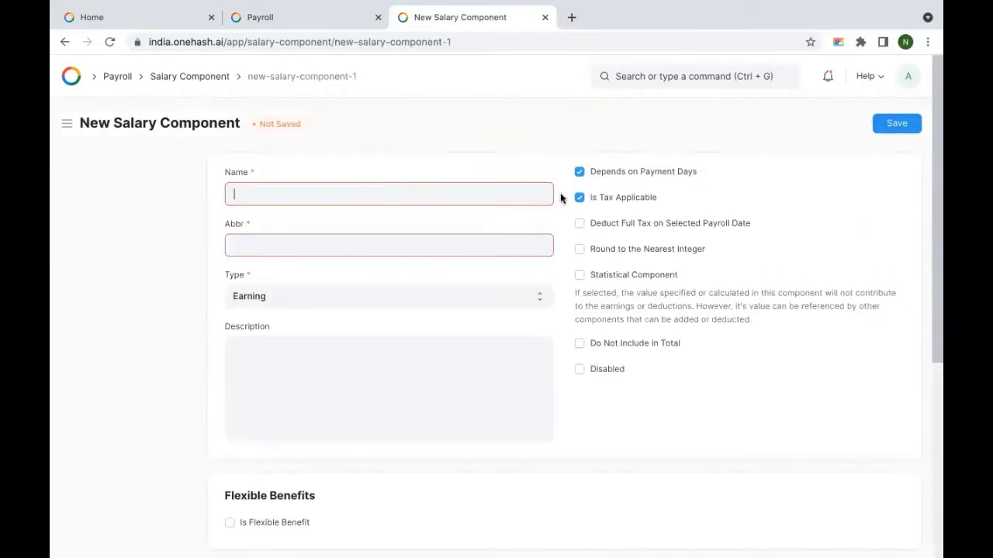
pyautogui.write('Other Allowances')
pyautogui.click(315, 244)
pyautogui.write('OA')
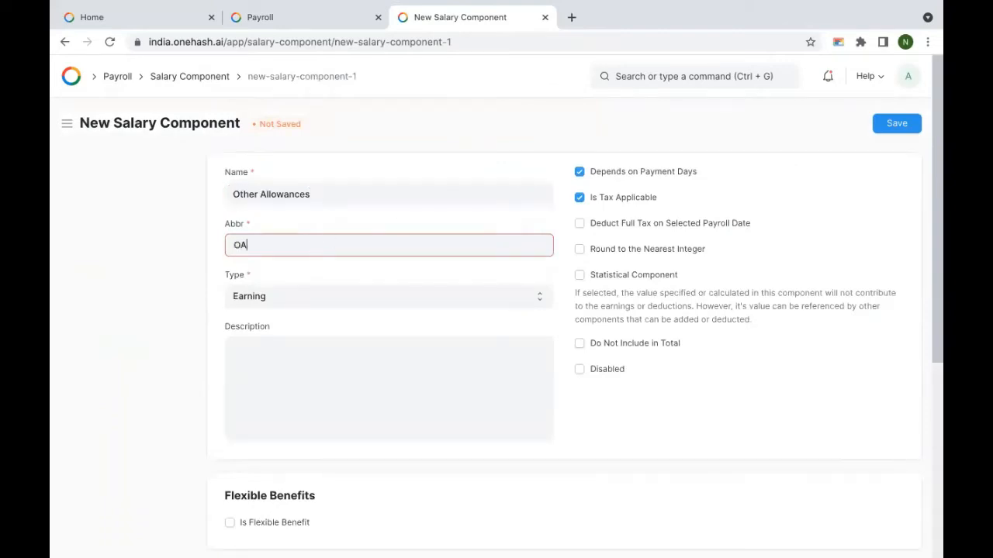
# Step: Make its amount formula-based with base-B-HRA and save the component
pyautogui.scroll(-3, 383, 365)
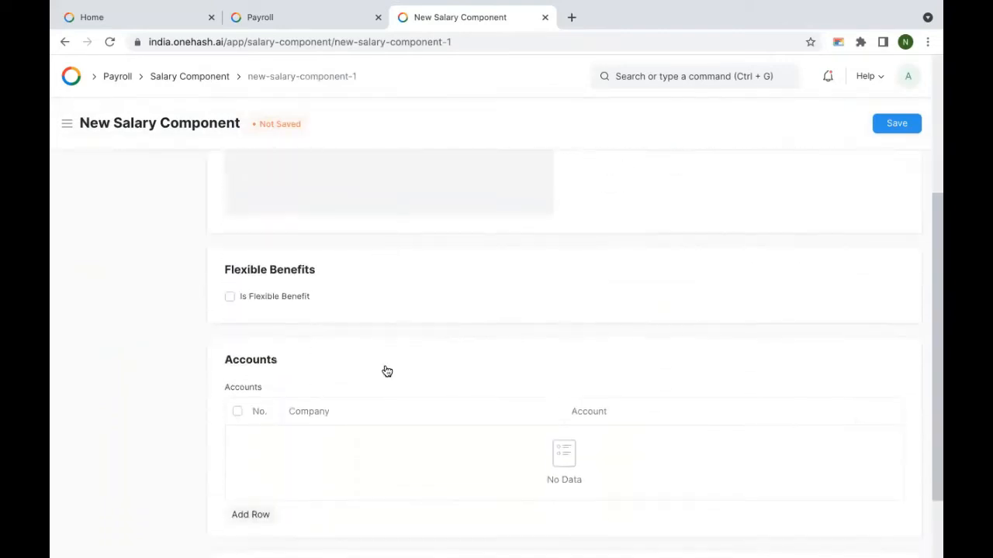
pyautogui.scroll(-1, 368, 403)
pyautogui.scroll(-2, 317, 355)
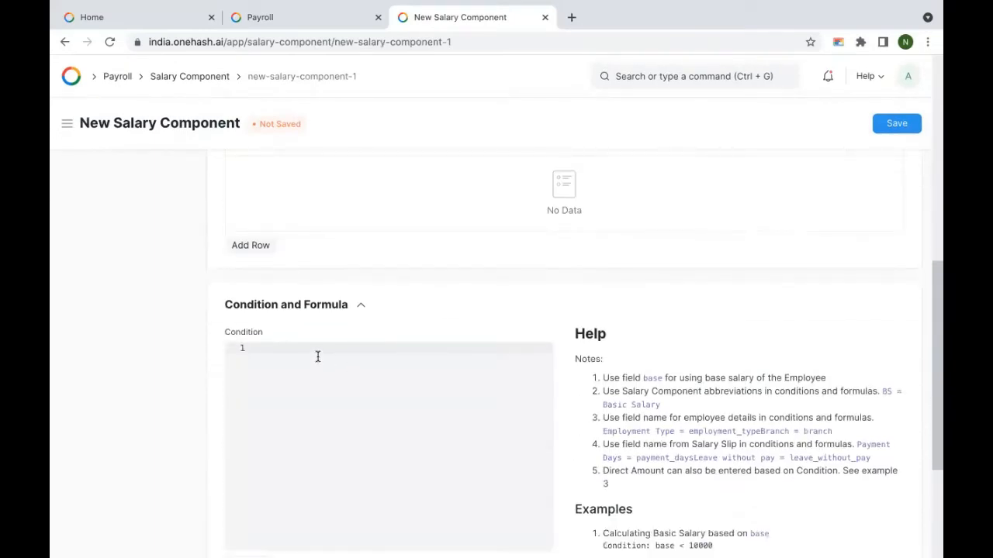
pyautogui.scroll(-3, 317, 356)
pyautogui.click(279, 441)
pyautogui.scroll(-2, 301, 308)
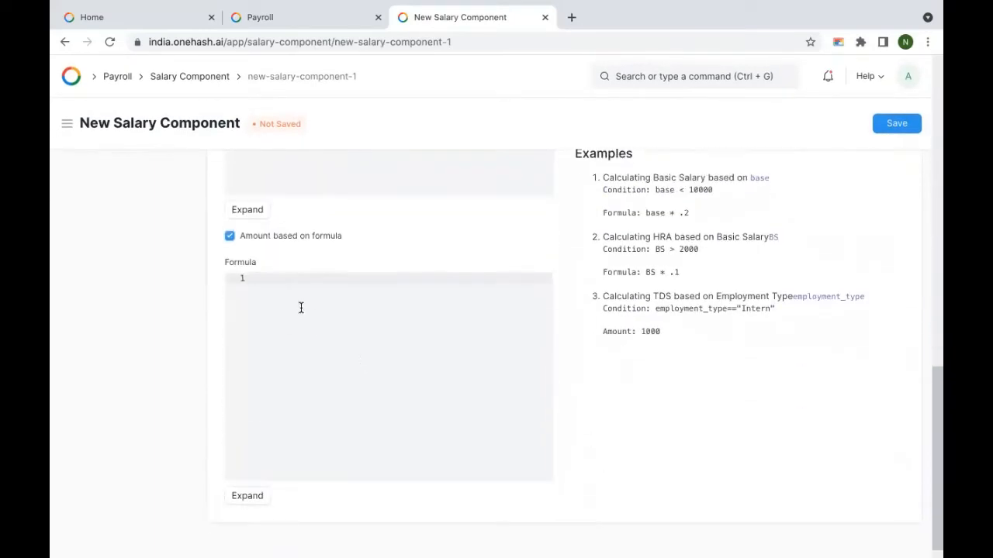
pyautogui.click(301, 308)
pyautogui.write('base-B-HRA')
pyautogui.click(898, 124)
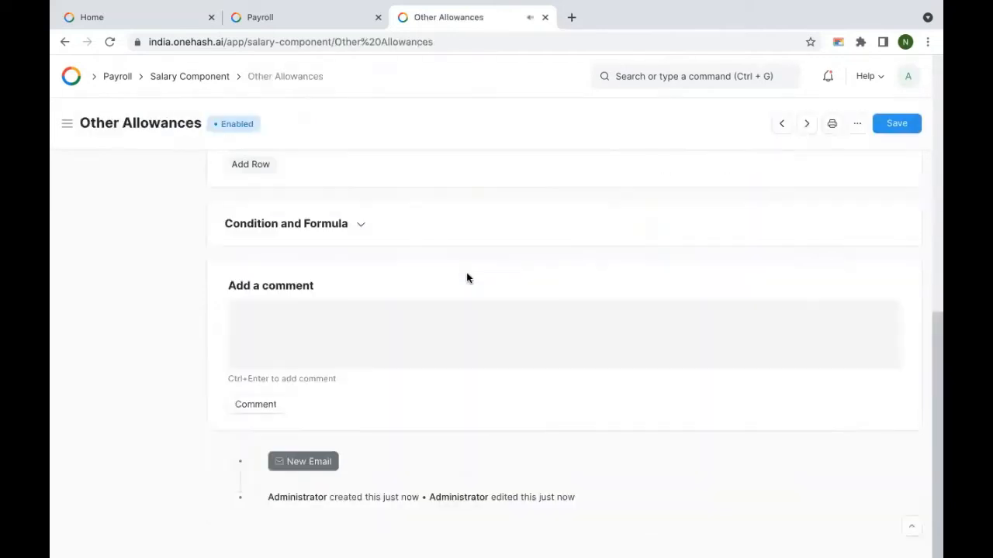
pyautogui.scroll(3, 349, 252)
pyautogui.scroll(5, 346, 249)
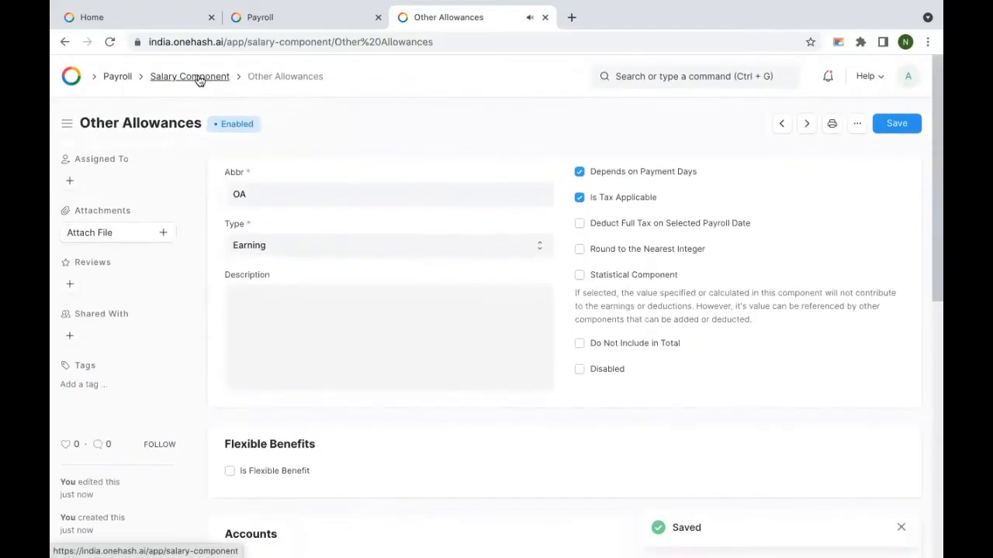
# Step: Reopen House Rent Allowance from the component list, then go back to the list
pyautogui.click(204, 77)
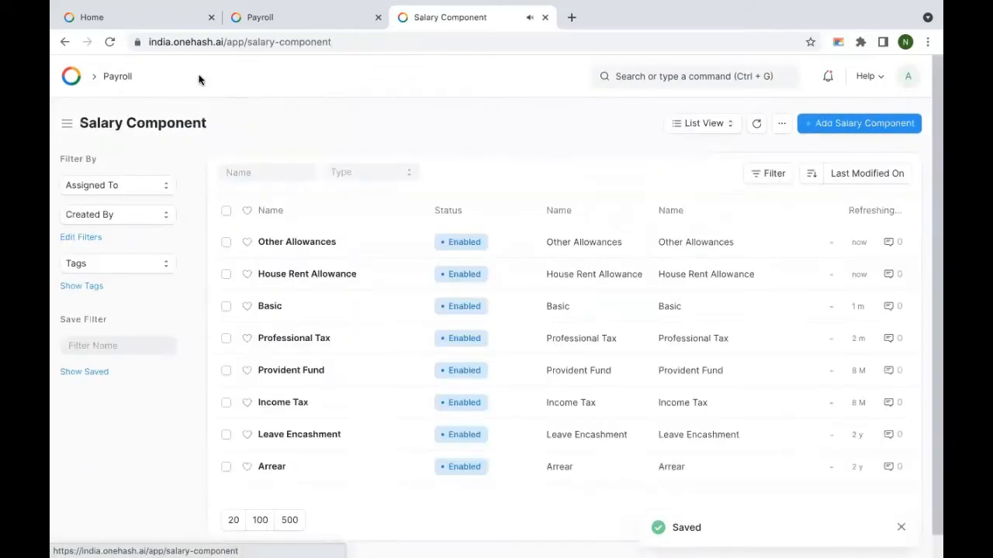
pyautogui.click(310, 276)
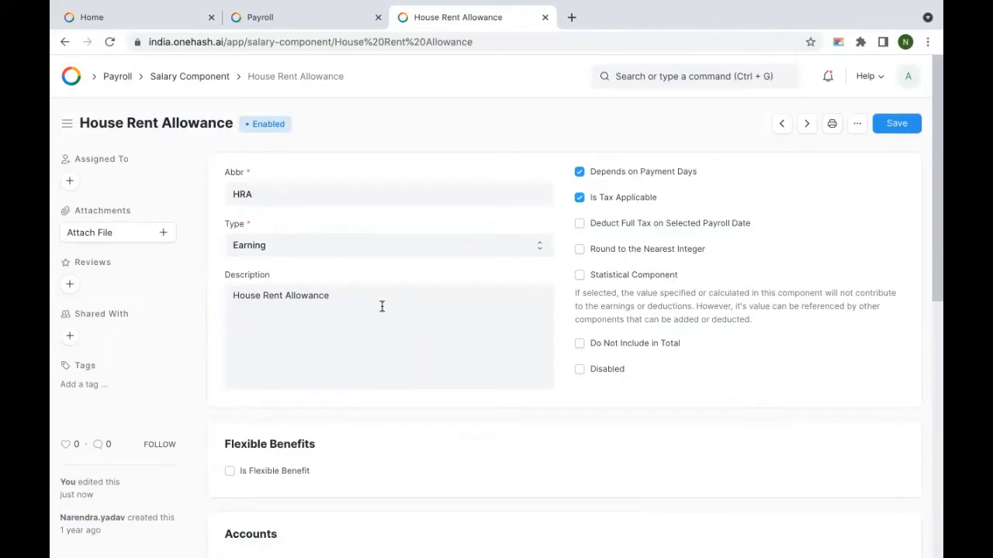
pyautogui.click(187, 78)
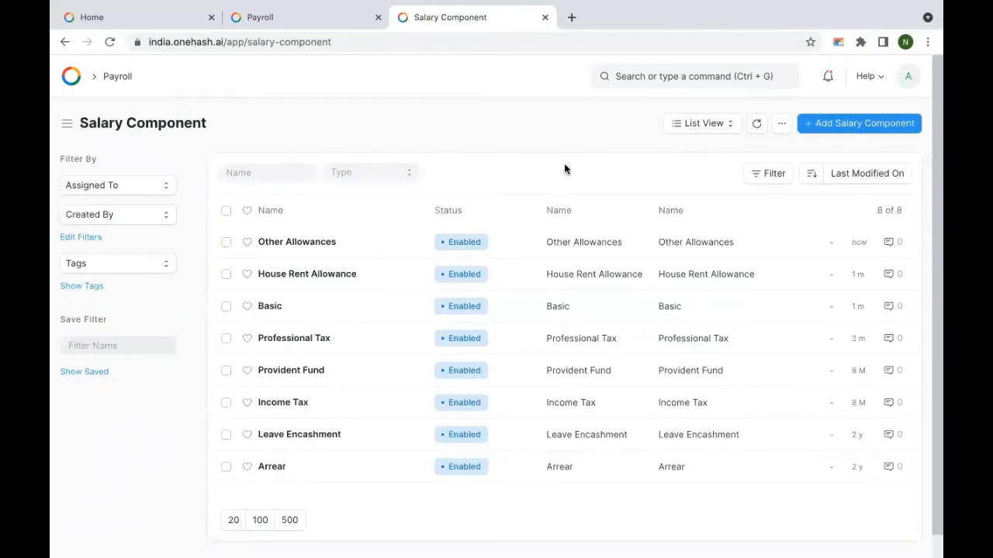
# Step: Start a new salary component named Leave Travel Allowance with abbreviation LTA
pyautogui.click(860, 123)
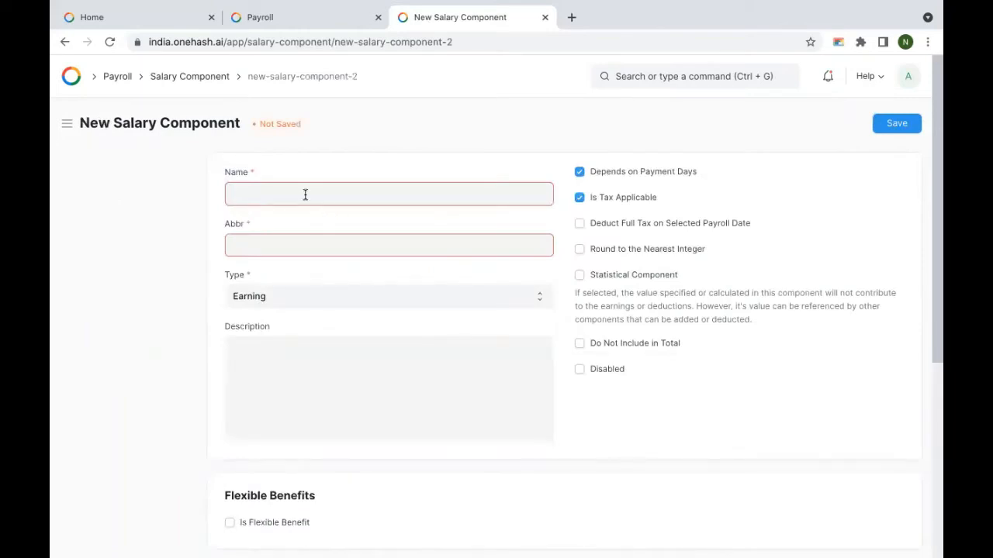
pyautogui.write('Leave Travel Allowance')
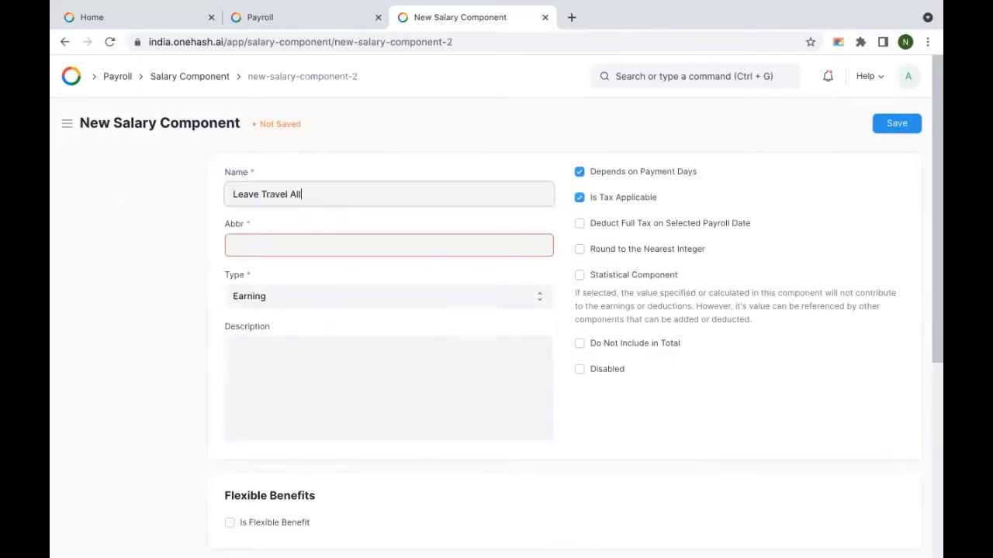
pyautogui.click(294, 245)
pyautogui.write('LTA')
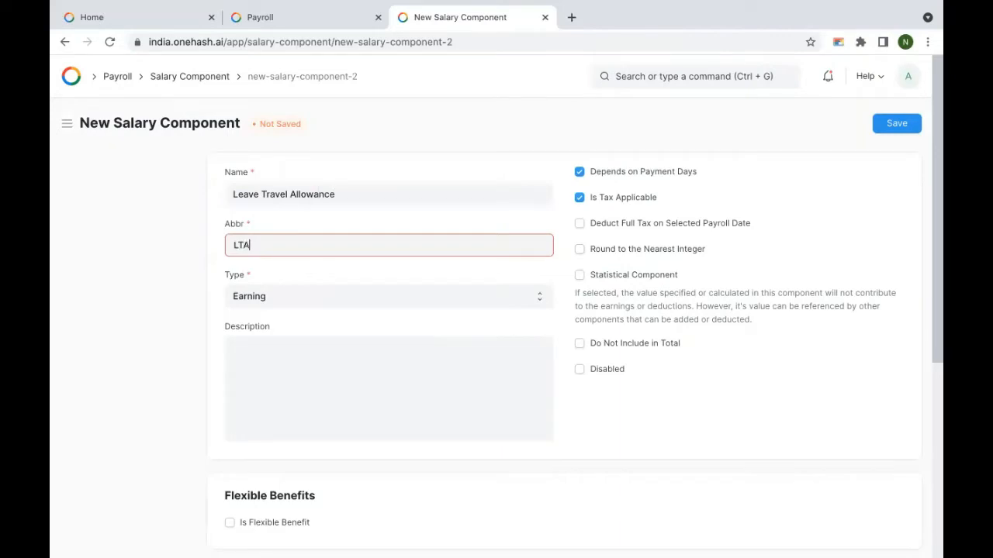
pyautogui.scroll(-2, 333, 341)
pyautogui.scroll(2, 380, 307)
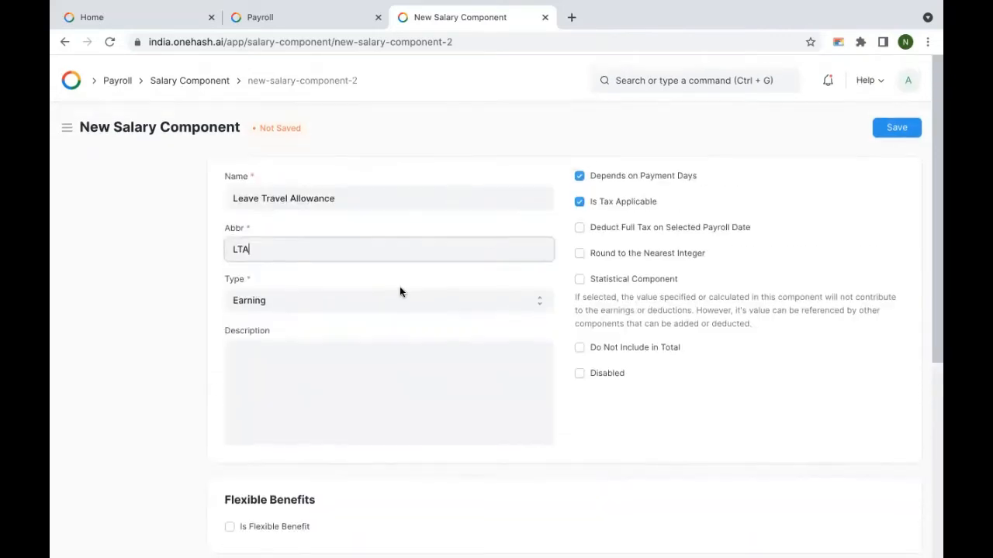
pyautogui.scroll(-1, 441, 349)
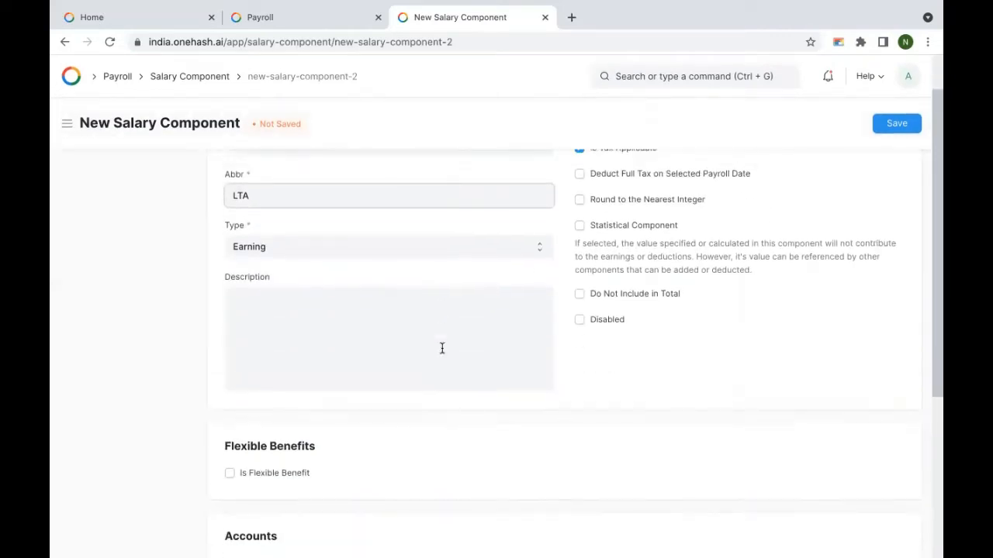
pyautogui.scroll(1, 435, 360)
# Step: Make it a flexible benefit capped at 30000, paid against claims with separate payment entries
pyautogui.click(271, 509)
pyautogui.scroll(-3, 432, 385)
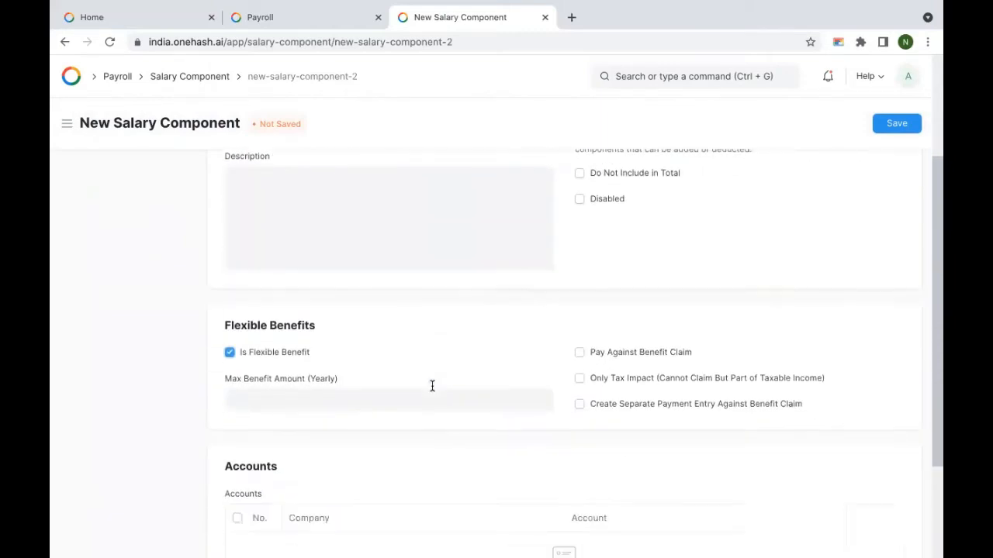
pyautogui.click(299, 334)
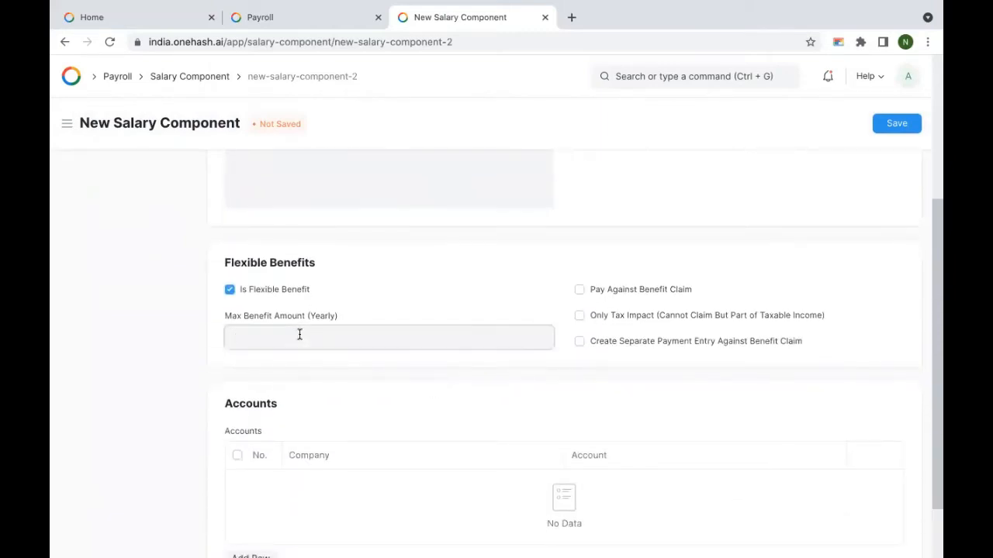
pyautogui.write('10000')
pyautogui.press('BackSpace')
pyautogui.press('BackSpace')
pyautogui.press('BackSpace')
pyautogui.press('BackSpace')
pyautogui.press('BackSpace')
pyautogui.write('30000')
pyautogui.click(598, 294)
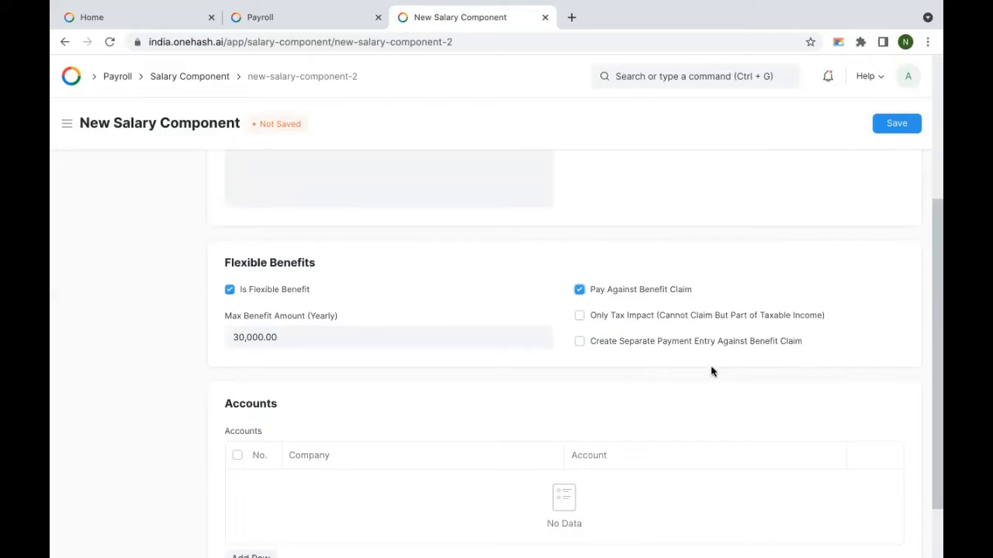
pyautogui.click(613, 342)
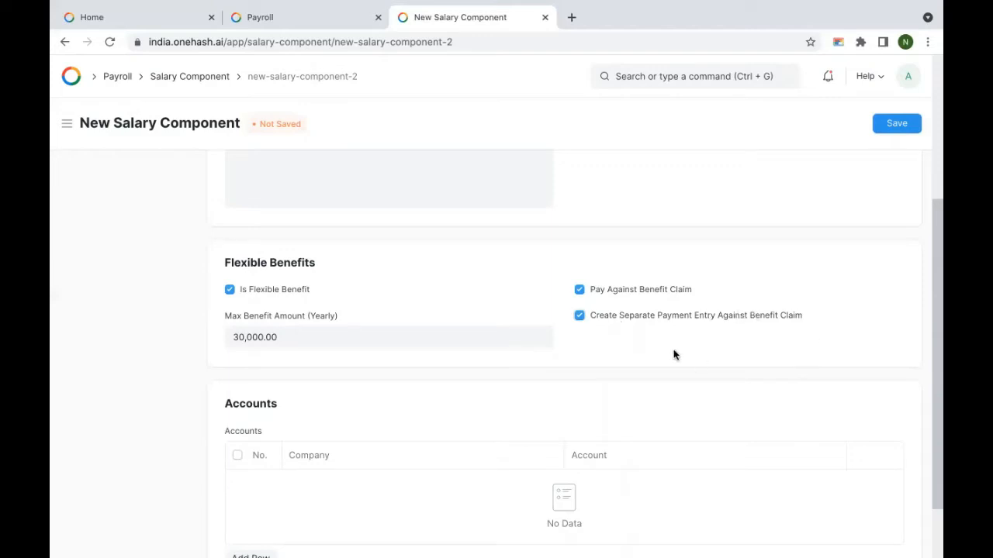
pyautogui.click(608, 321)
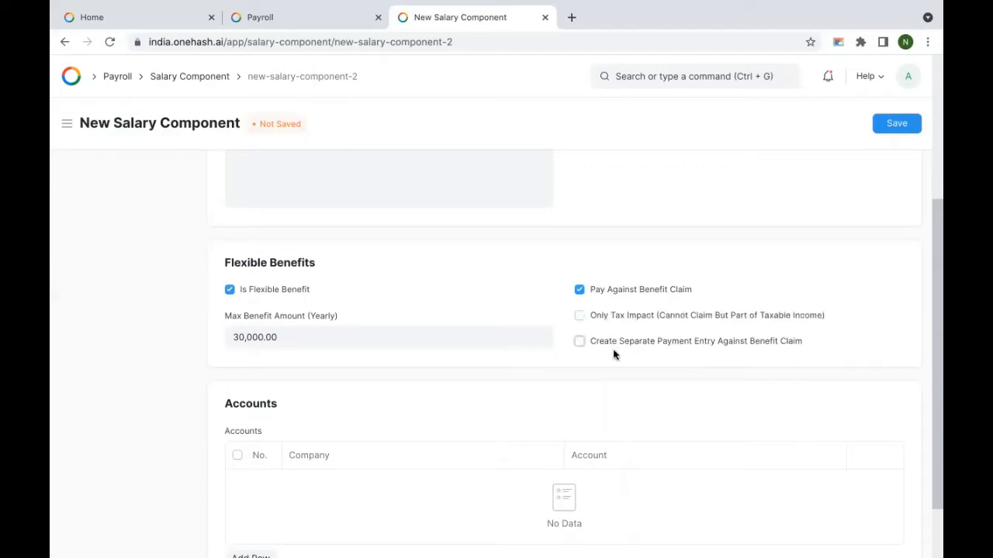
pyautogui.scroll(-1, 614, 352)
pyautogui.click(607, 261)
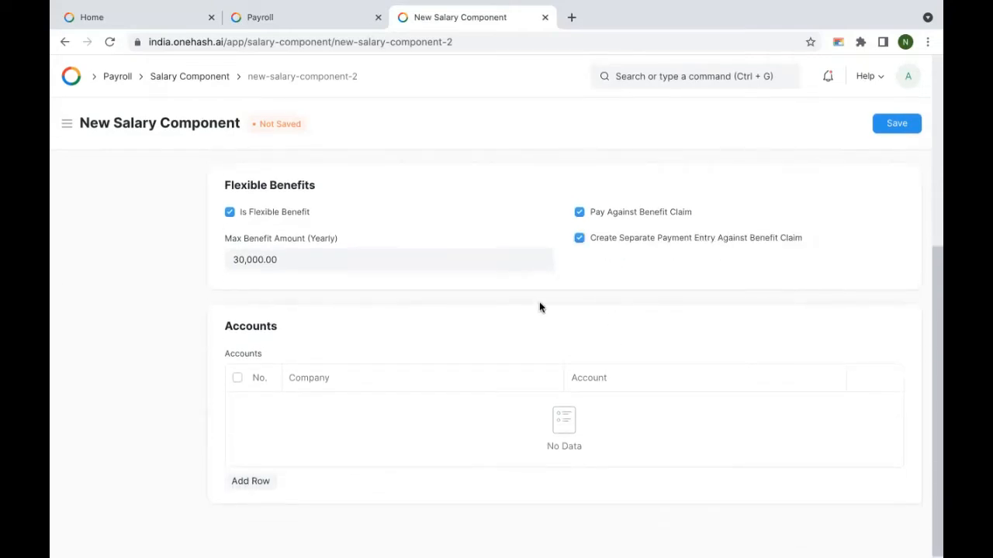
# Step: Book ABC LTD to Travel Expenses - AL, save, and return to the component list
pyautogui.click(252, 474)
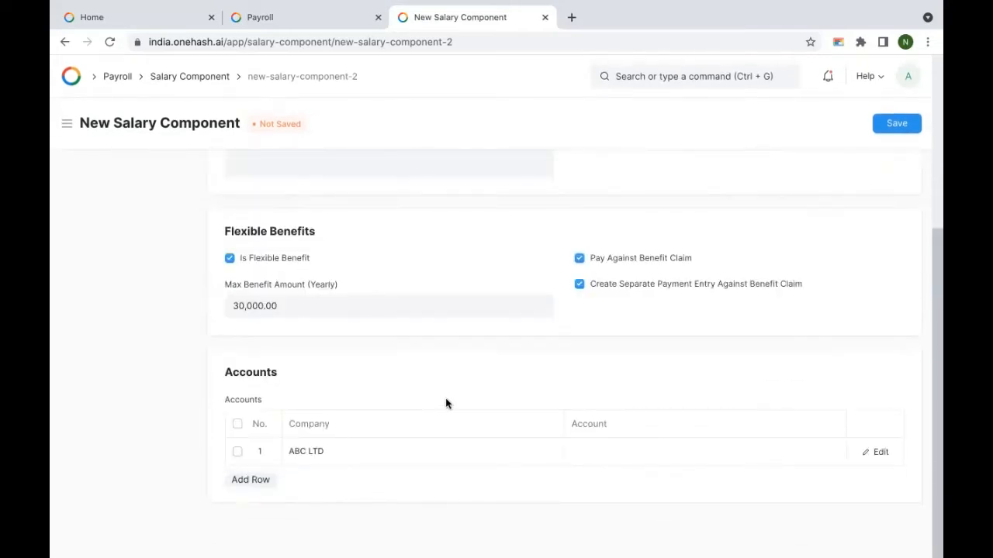
pyautogui.click(612, 451)
pyautogui.scroll(-5, 652, 442)
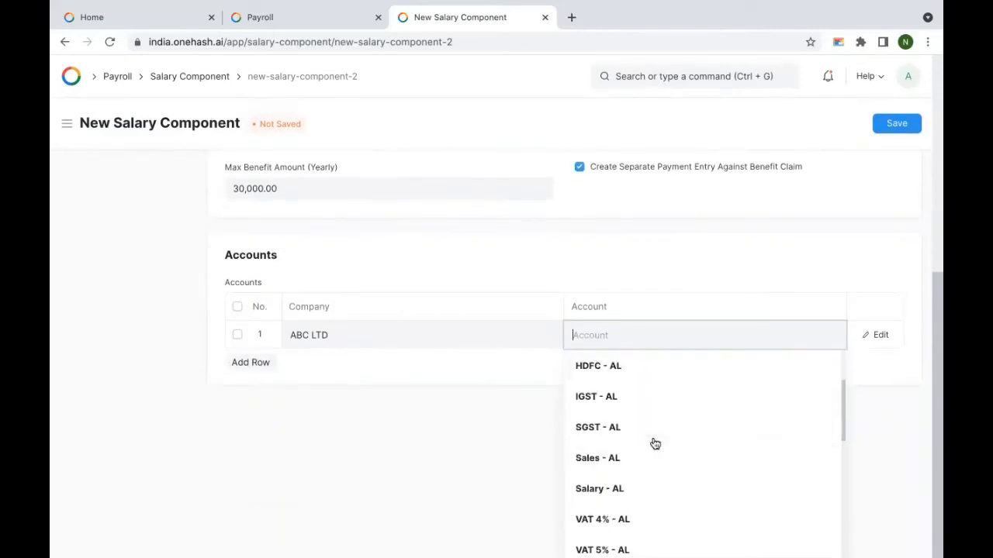
pyautogui.scroll(4, 655, 444)
pyautogui.scroll(1, 656, 443)
pyautogui.write('tra')
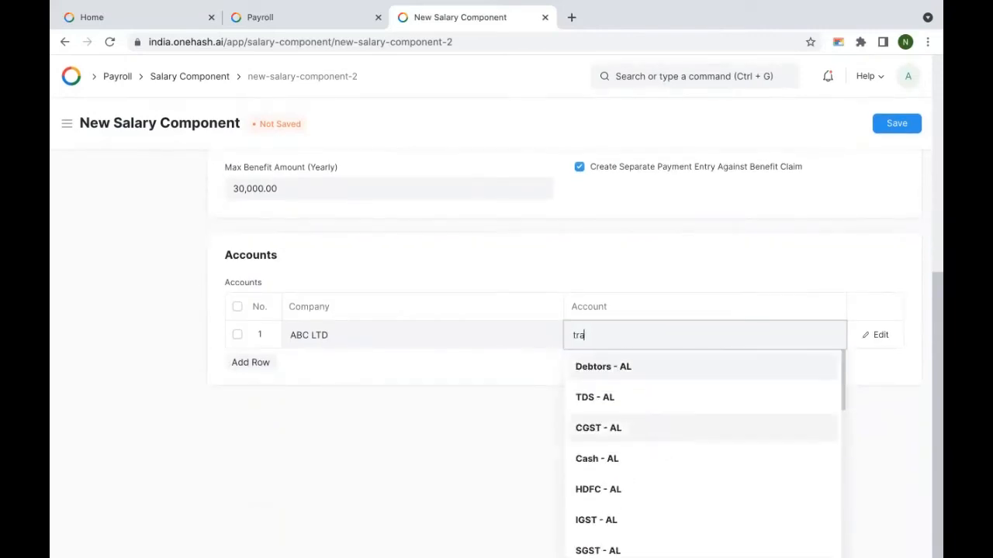
pyautogui.click(662, 430)
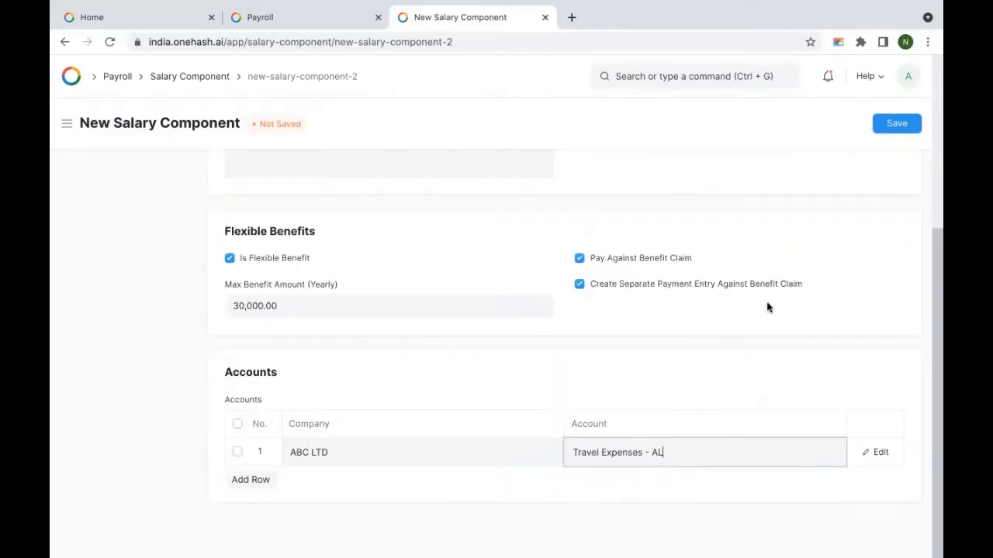
pyautogui.click(900, 123)
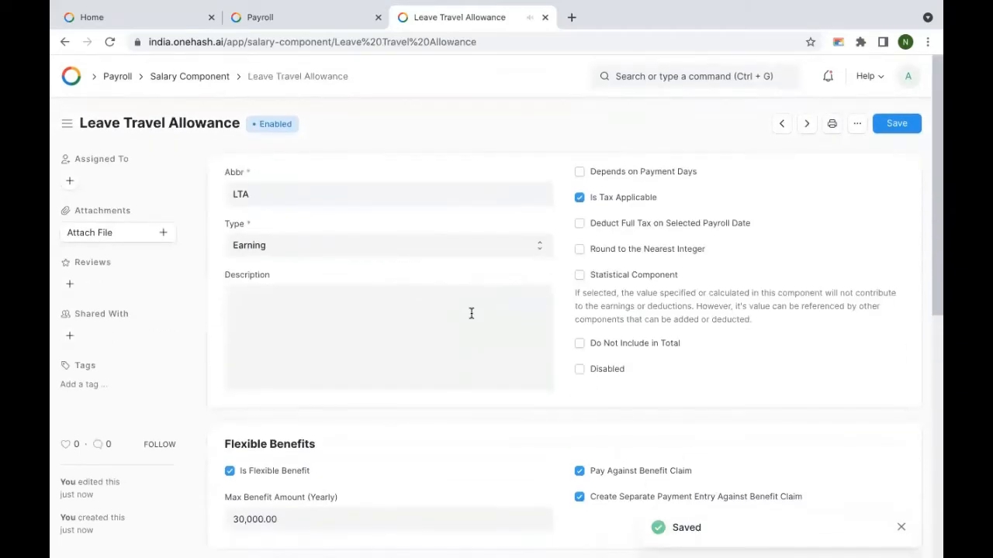
pyautogui.click(192, 77)
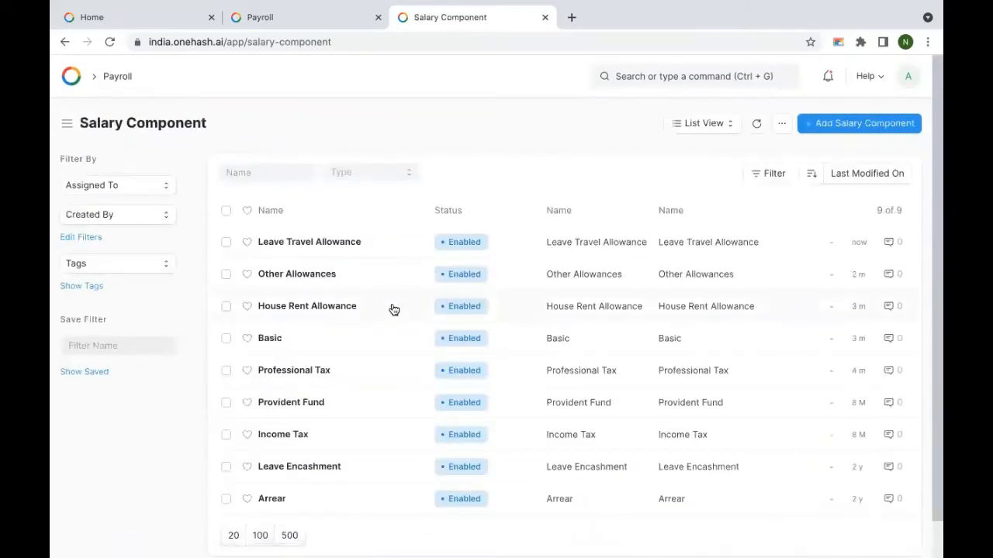
# Step: Find 'Salary struct' in the search bar, open the Salary Structure list and add a new structure
pyautogui.scroll(-1, 394, 310)
pyautogui.scroll(1, 394, 310)
pyautogui.click(658, 71)
pyautogui.write('Salary struct')
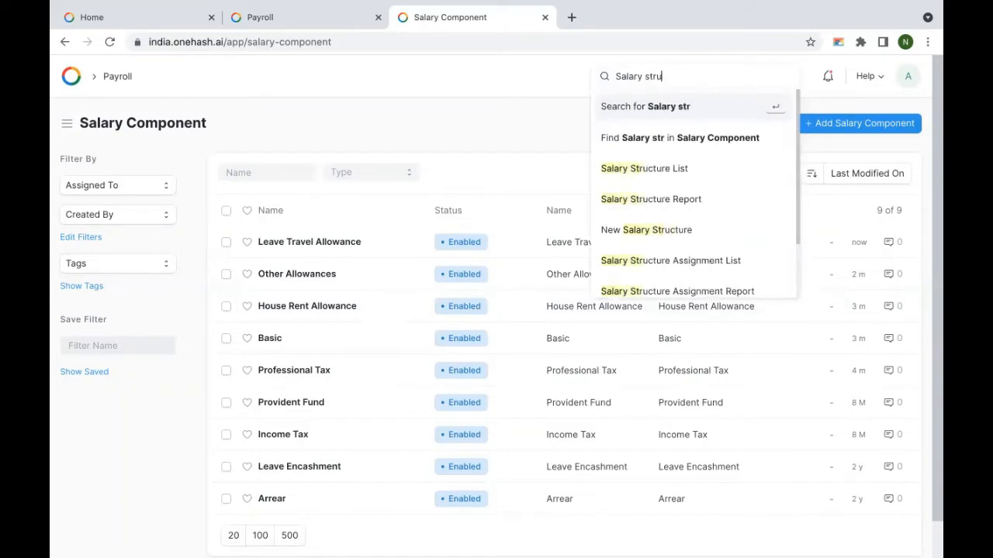
pyautogui.click(656, 169)
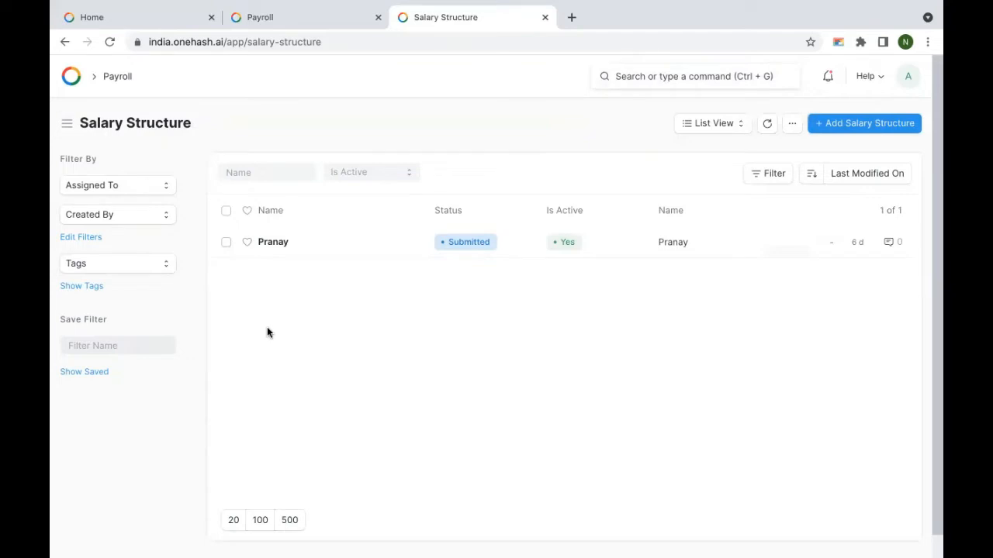
pyautogui.click(863, 123)
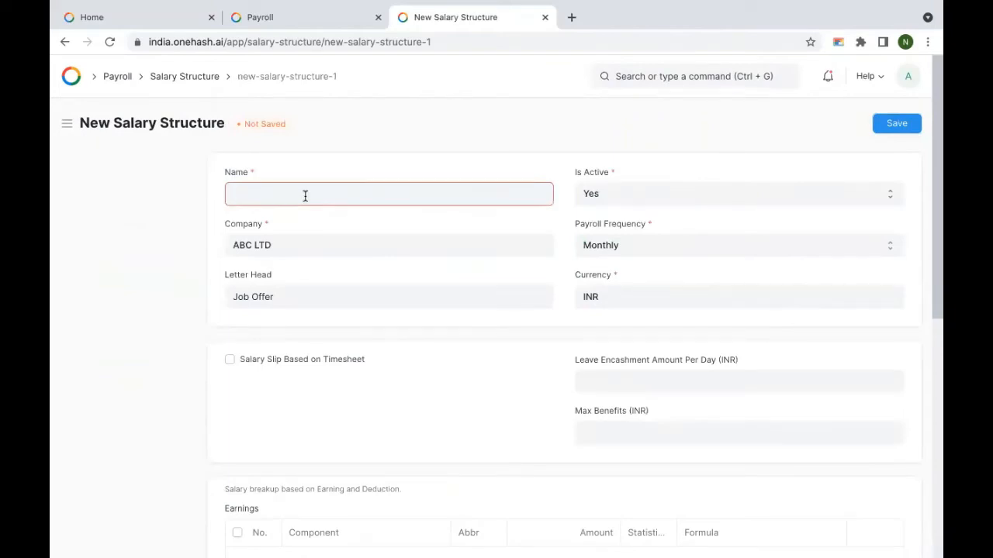
# Step: Name the structure 'Standard Non Metro India', leave timesheet slips off, and set leave encashment to 1000 per day
pyautogui.click(305, 196)
pyautogui.write('Standard Non Metro India')
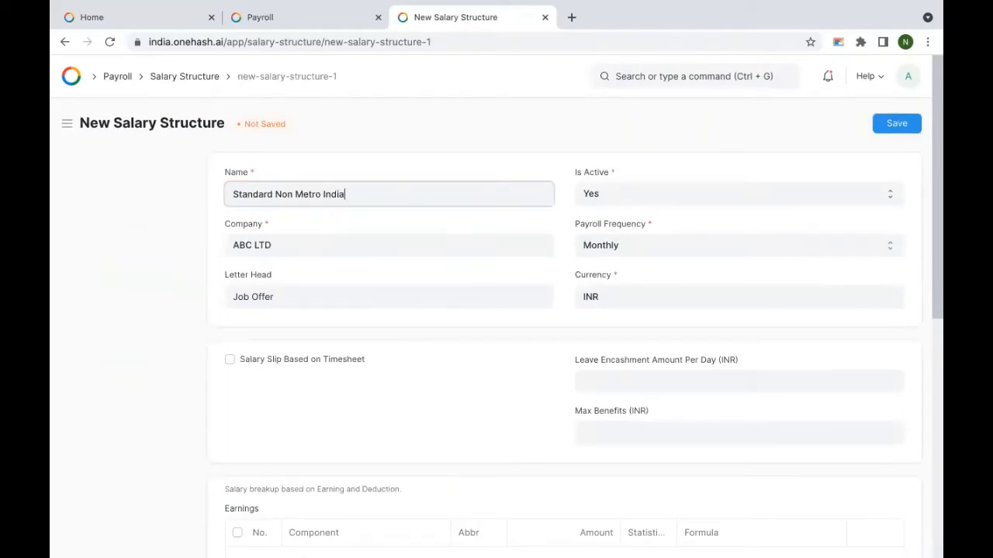
pyautogui.click(359, 219)
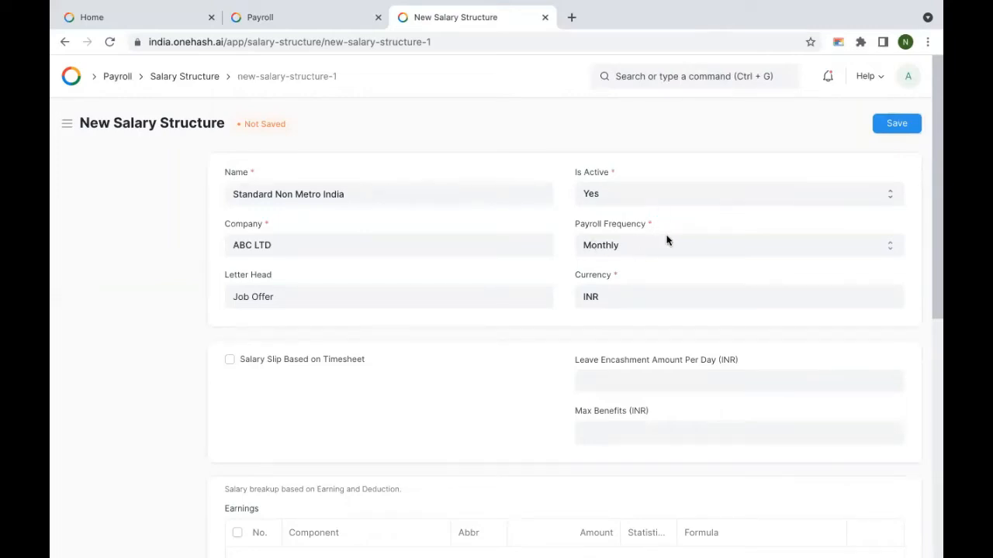
pyautogui.scroll(-1, 656, 203)
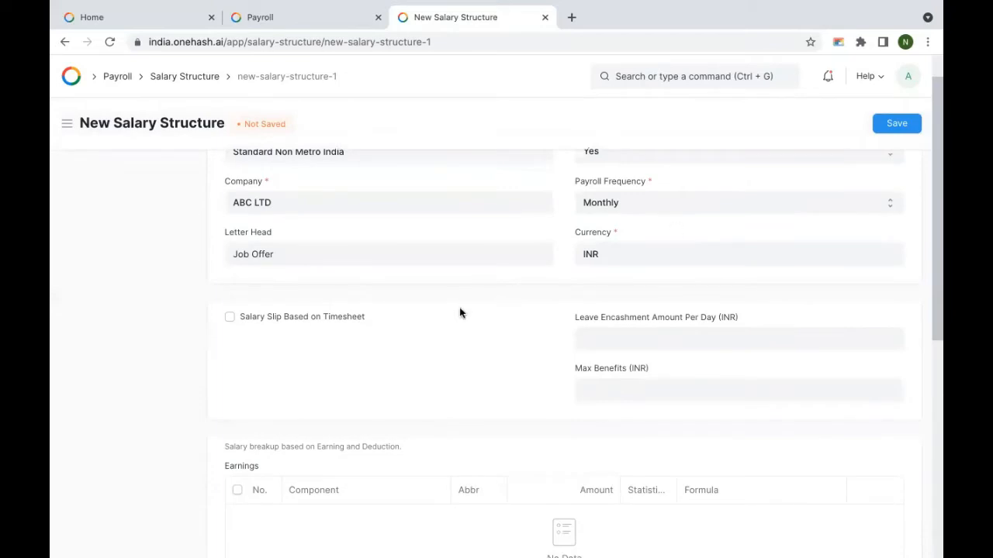
pyautogui.click(309, 318)
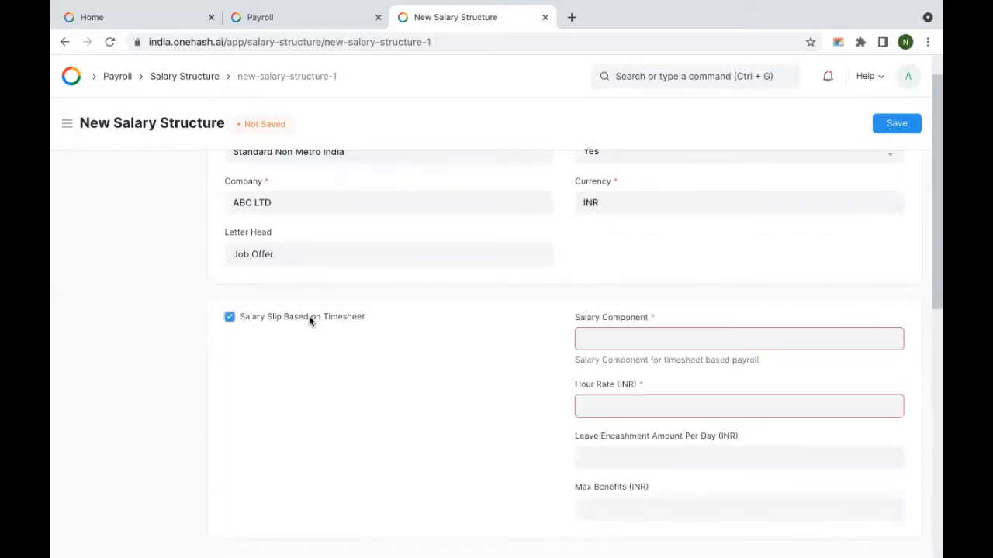
pyautogui.click(309, 318)
pyautogui.click(663, 338)
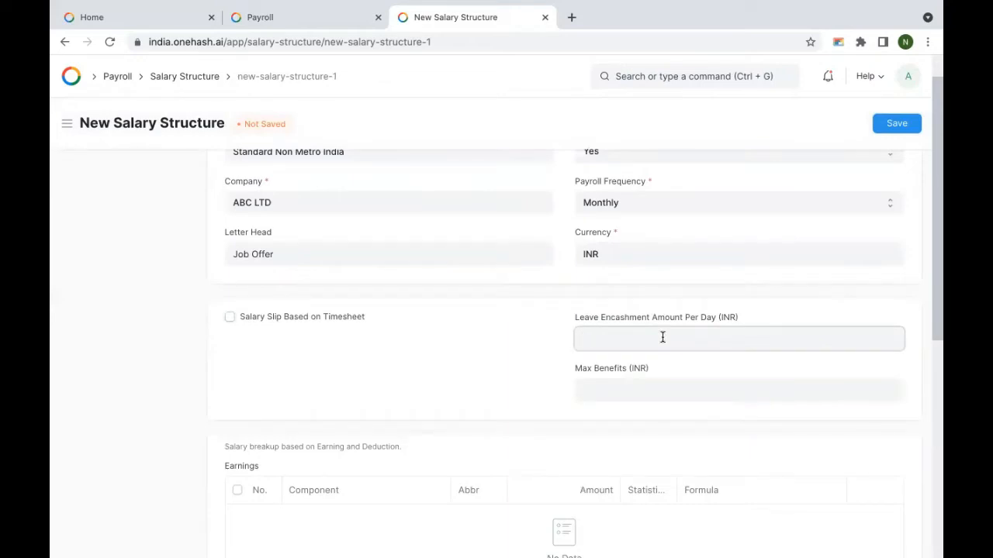
pyautogui.write('1000')
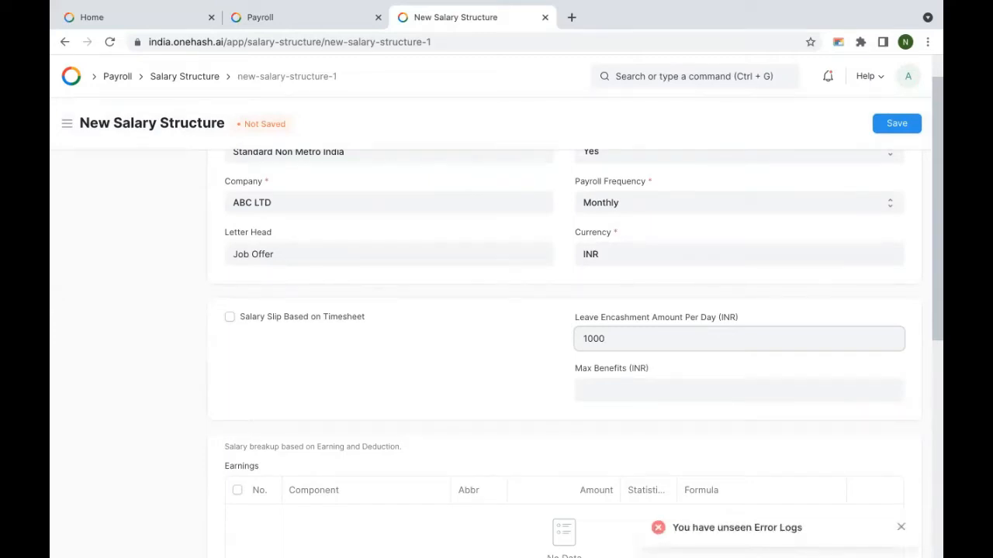
pyautogui.click(633, 393)
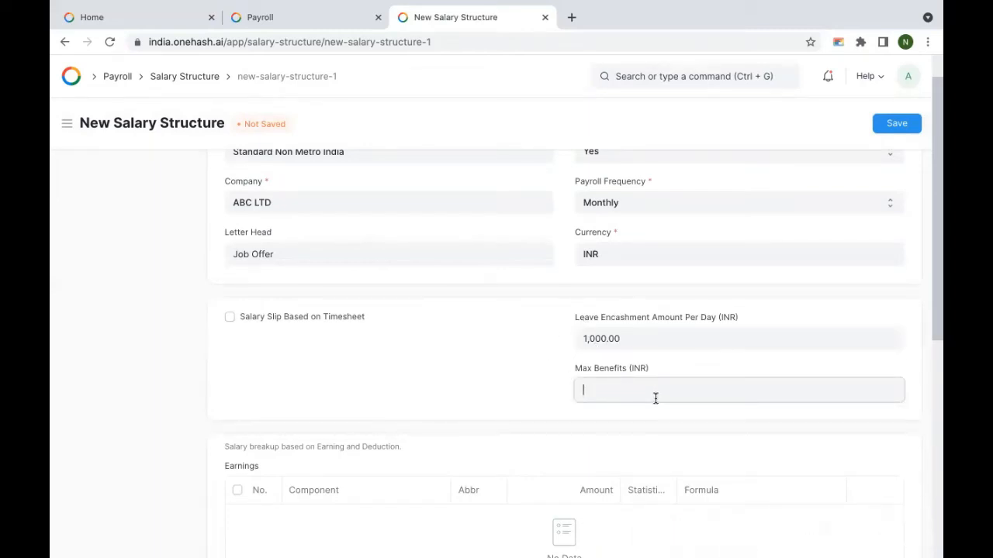
# Step: Add an empty Earnings row and open the Salary Structure list in a new tab
pyautogui.scroll(-3, 504, 351)
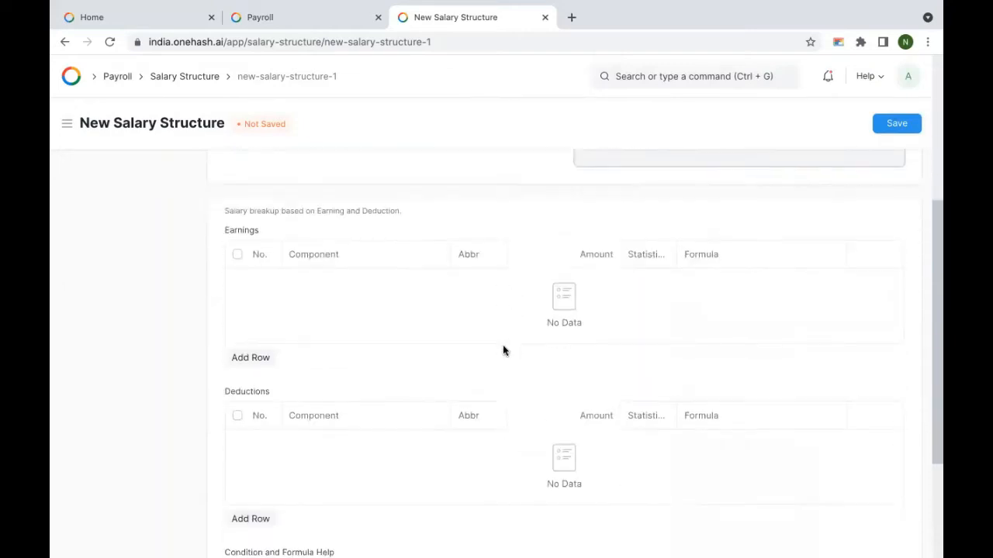
pyautogui.click(254, 359)
pyautogui.click(324, 210)
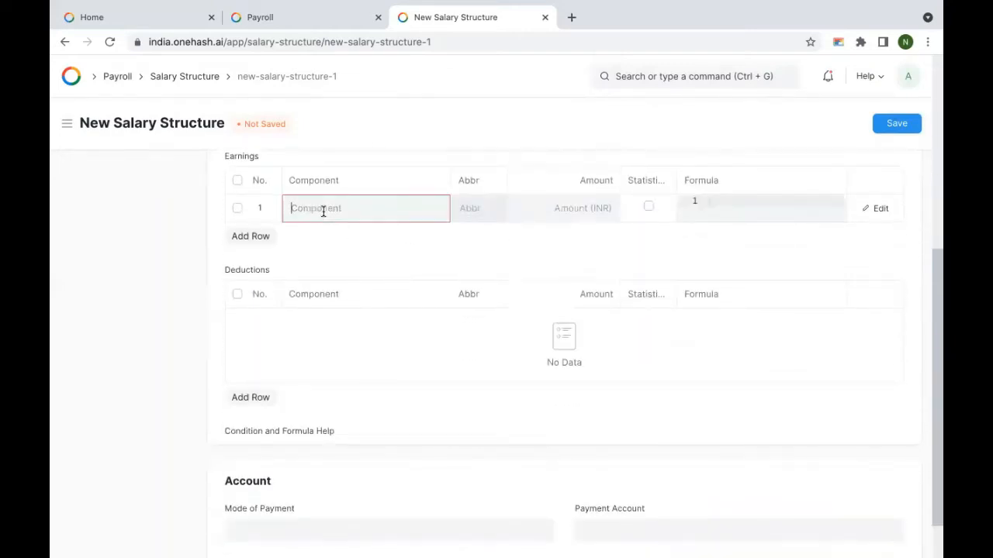
pyautogui.write('Ba')
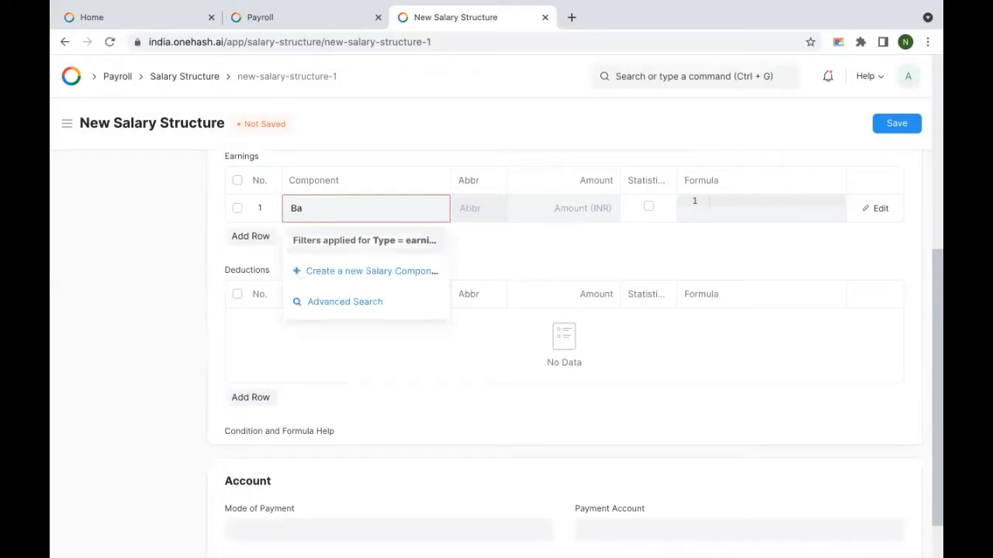
pyautogui.press('BackSpace')
pyautogui.press('BackSpace')
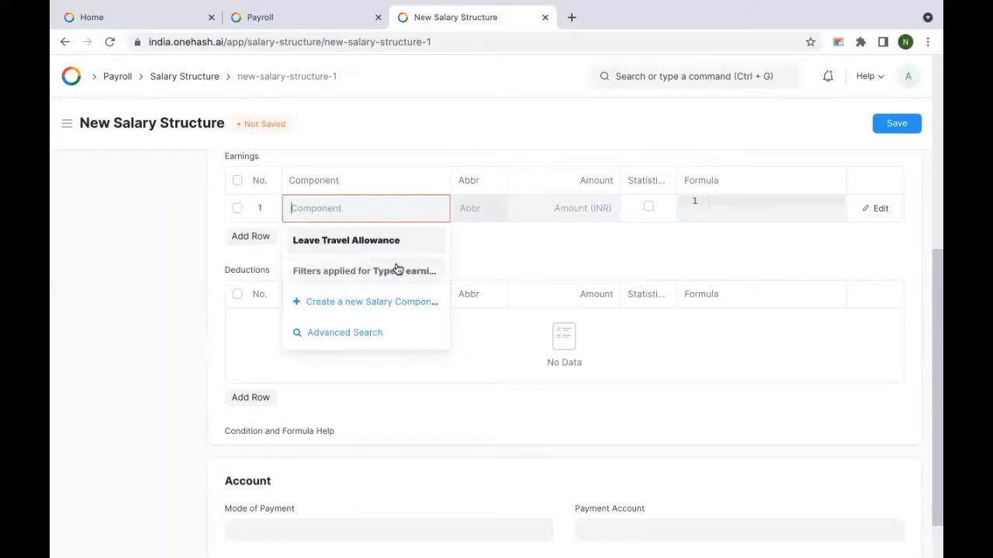
pyautogui.click(486, 263)
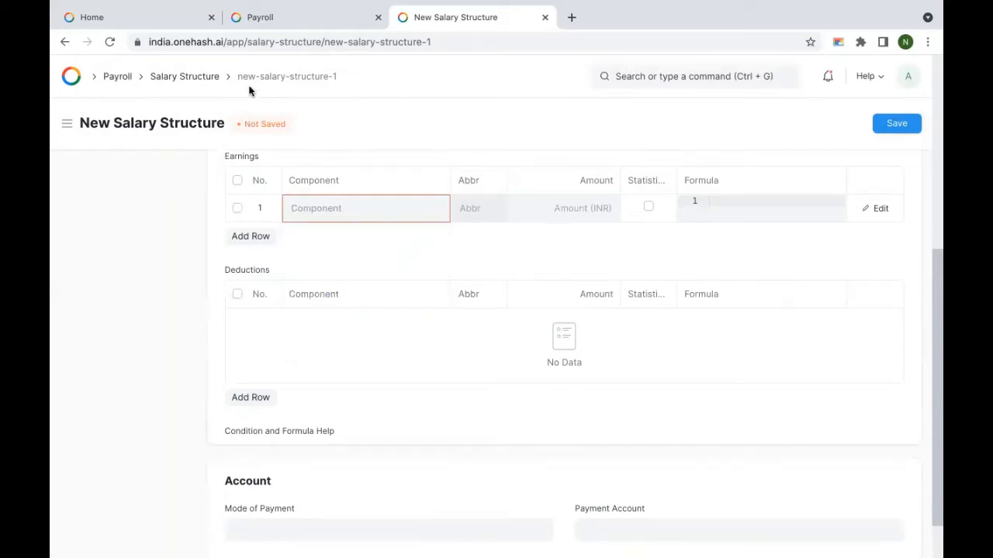
pyautogui.keyDown('ctrl'); pyautogui.click(175, 82); pyautogui.keyUp('ctrl')
pyautogui.hotkey('ctrl', 'Tab')
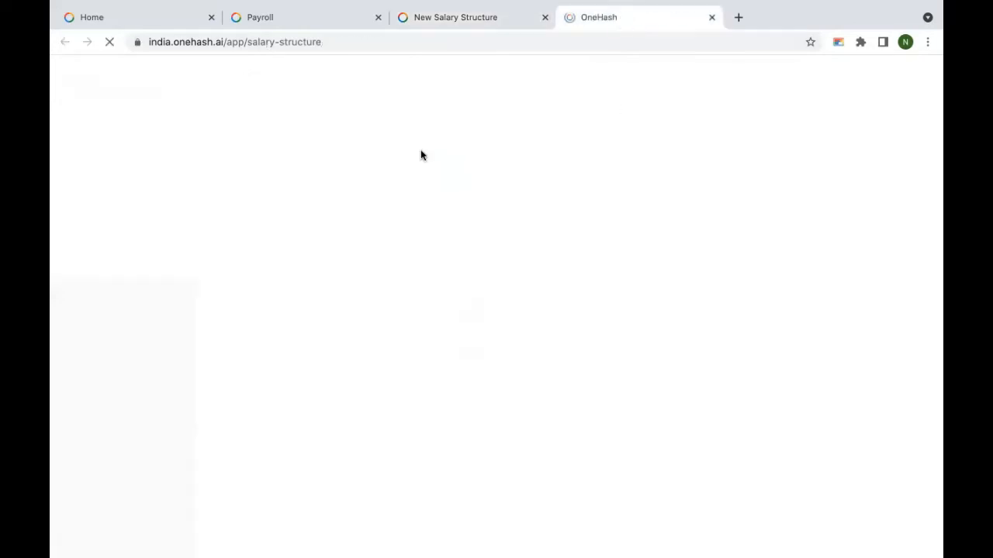
# Step: Set the Basic salary component's ABC LTD account to Payroll Payable - AL and save it
pyautogui.click(624, 71)
pyautogui.write('salary')
pyautogui.click(651, 261)
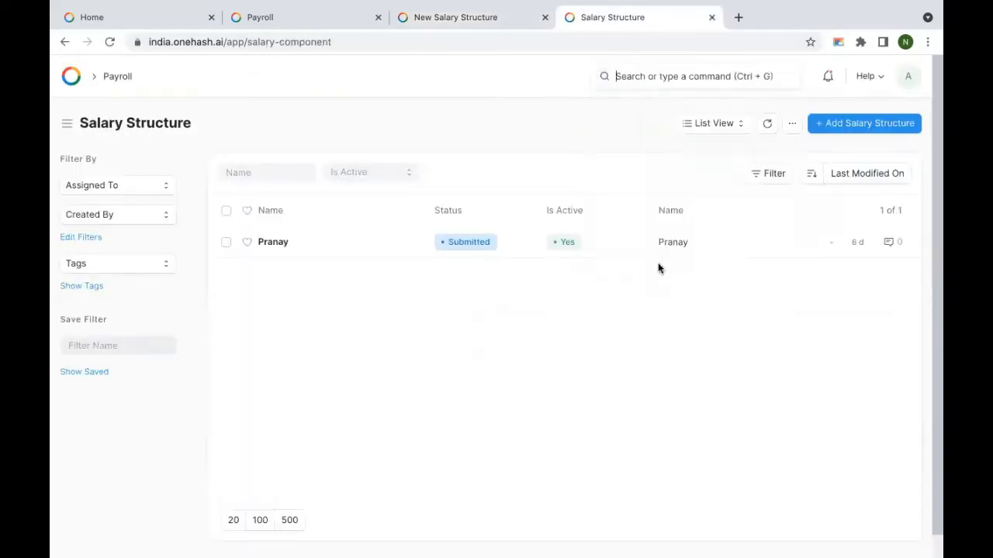
pyautogui.click(270, 338)
pyautogui.scroll(-1, 434, 308)
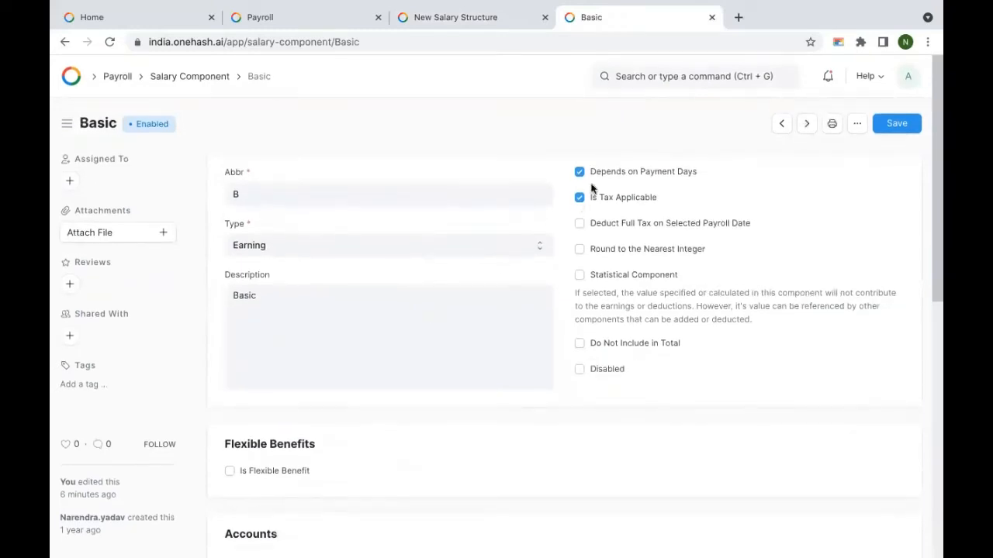
pyautogui.scroll(-5, 368, 302)
pyautogui.scroll(-1, 431, 264)
pyautogui.click(610, 206)
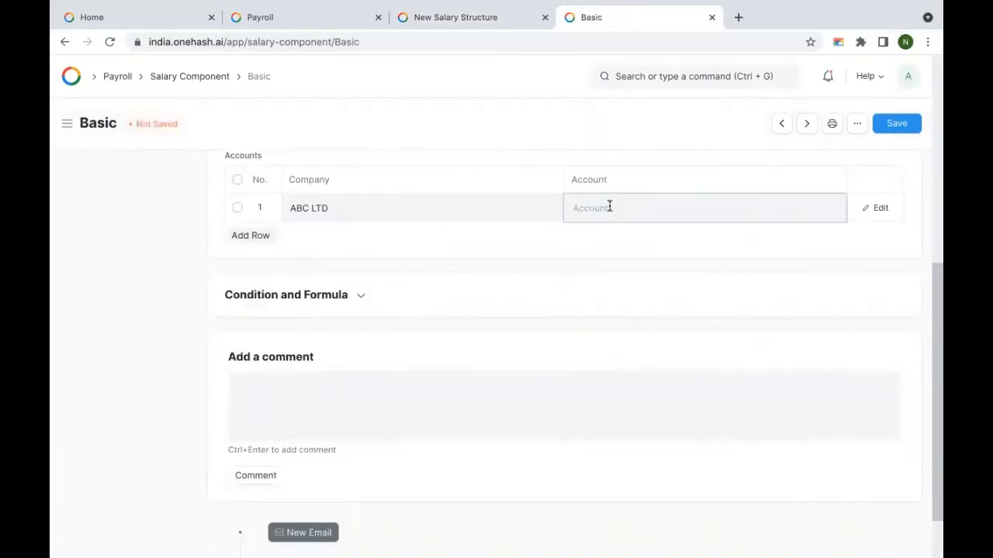
pyautogui.write('acc')
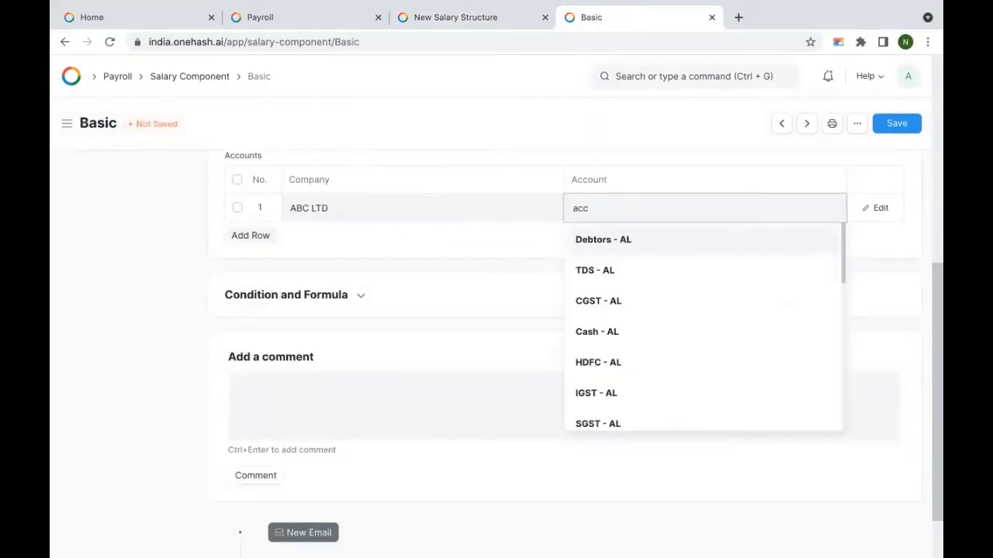
pyautogui.press('BackSpace')
pyautogui.press('BackSpace')
pyautogui.press('BackSpace')
pyautogui.scroll(-4, 644, 335)
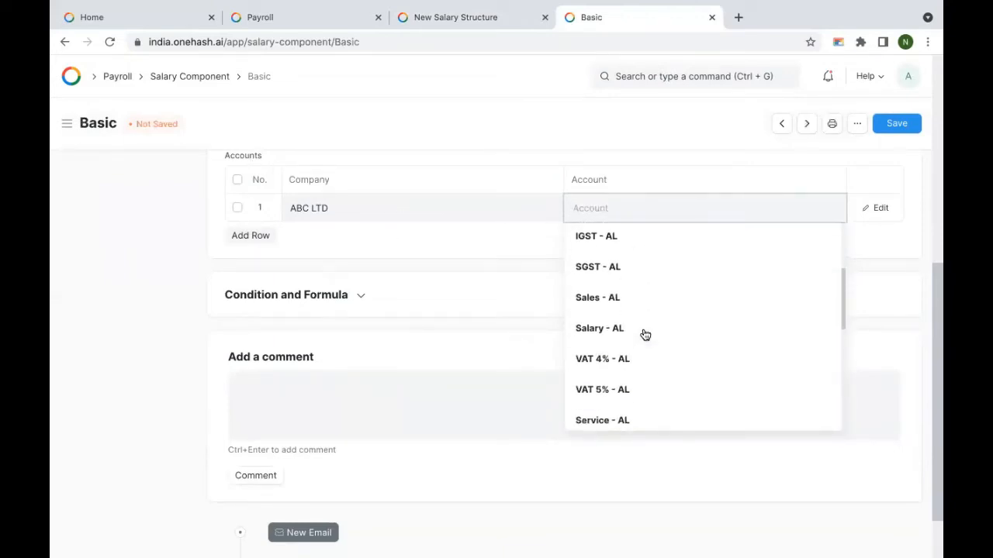
pyautogui.scroll(-6, 644, 335)
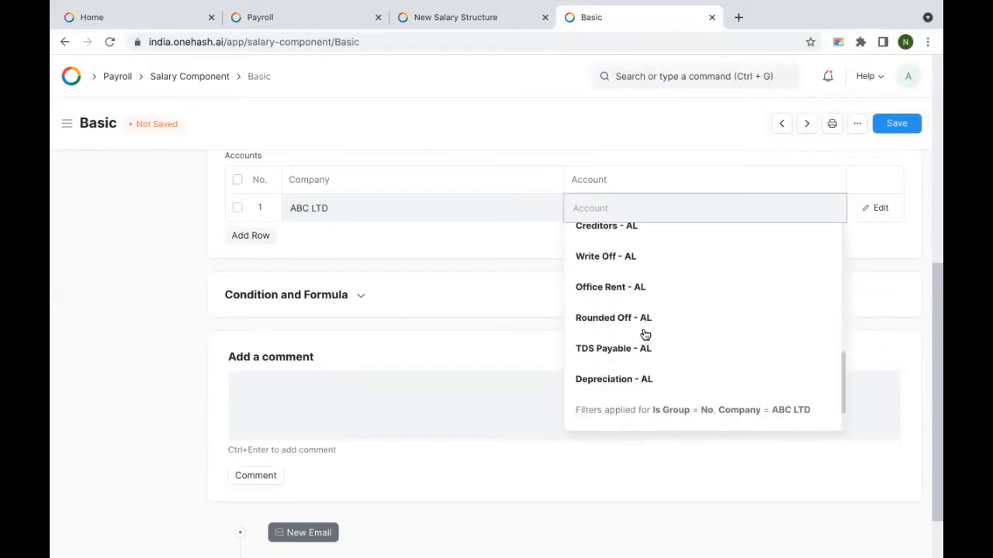
pyautogui.write('payrol')
pyautogui.click(616, 247)
pyautogui.click(896, 123)
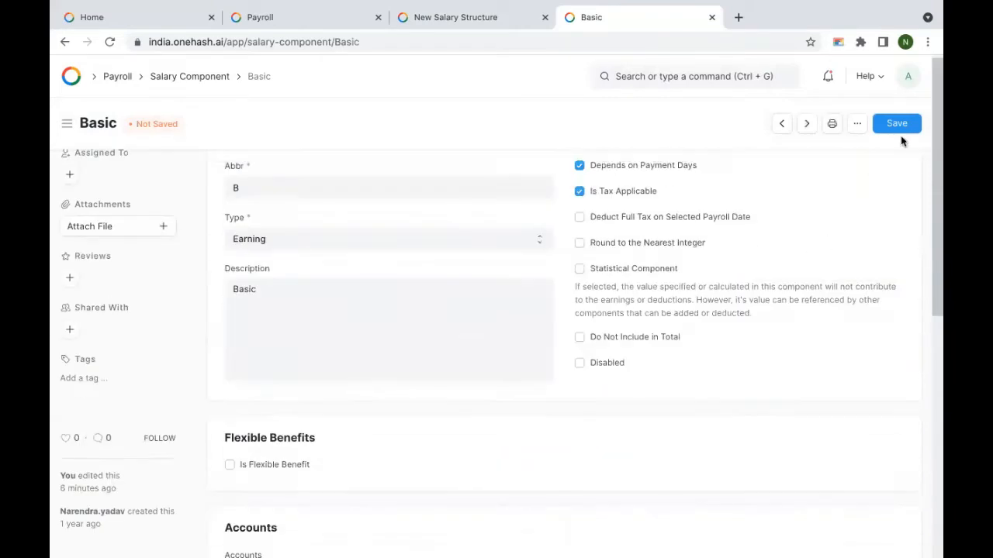
# Step: Set the Other Allowances component's ABC LTD account to Payroll Payable - AL and save it
pyautogui.click(807, 123)
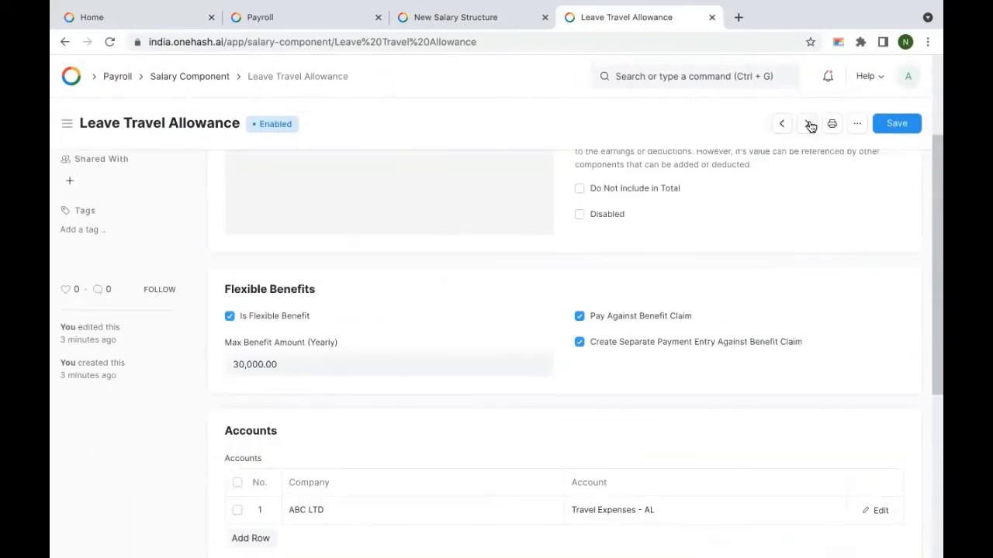
pyautogui.click(807, 123)
pyautogui.click(607, 208)
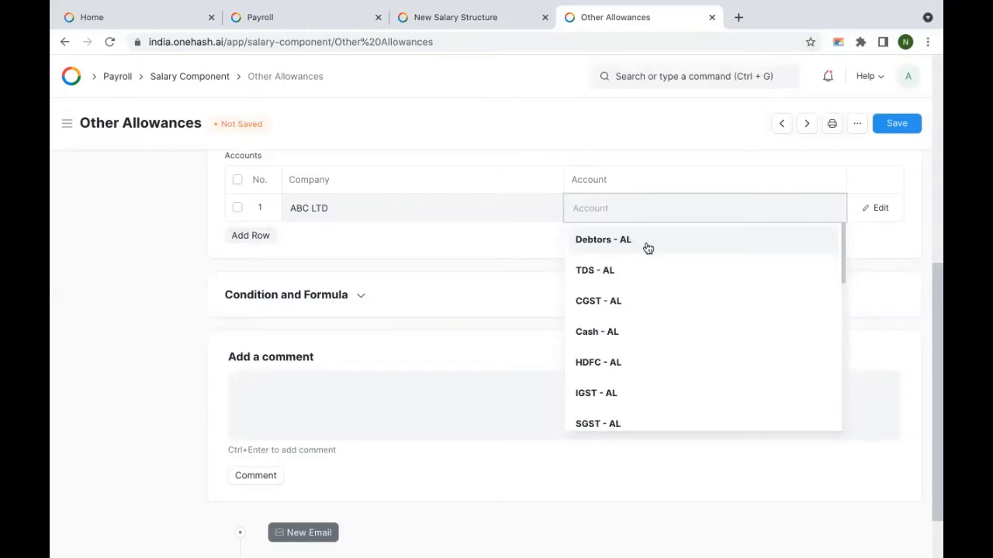
pyautogui.write('acc')
pyautogui.press('BackSpace')
pyautogui.press('BackSpace')
pyautogui.press('BackSpace')
pyautogui.write('pa')
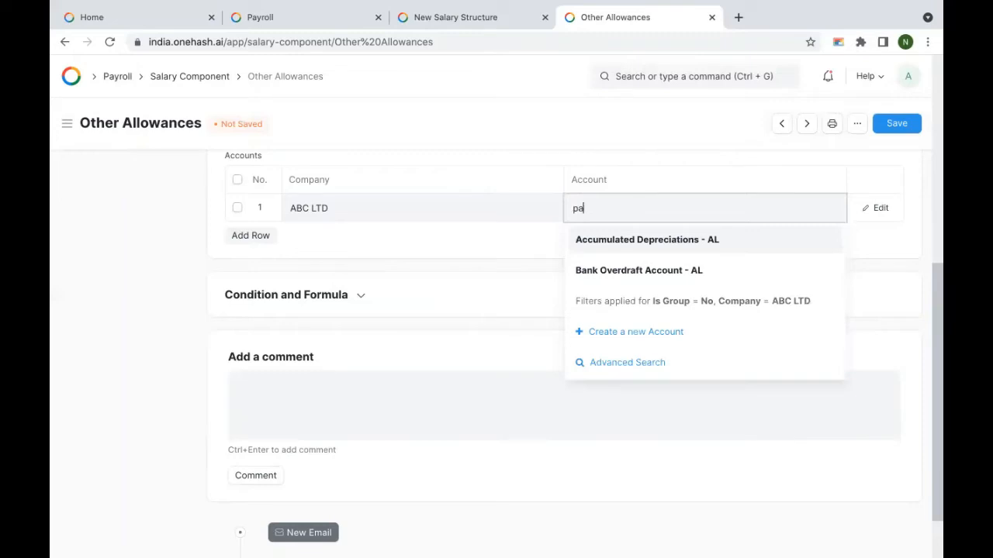
pyautogui.press('Return')
pyautogui.hotkey('ctrl', 's')
# Step: Give House Rent Allowance the Payroll Payable - AL account, save, and return to the new salary structure
pyautogui.click(809, 126)
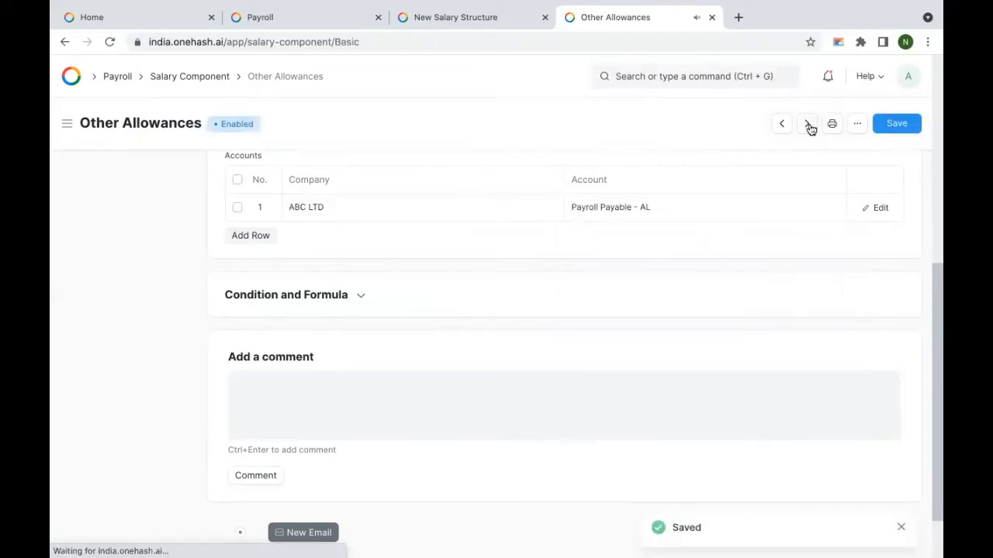
pyautogui.scroll(-4, 528, 432)
pyautogui.scroll(4, 527, 432)
pyautogui.click(807, 127)
pyautogui.click(807, 126)
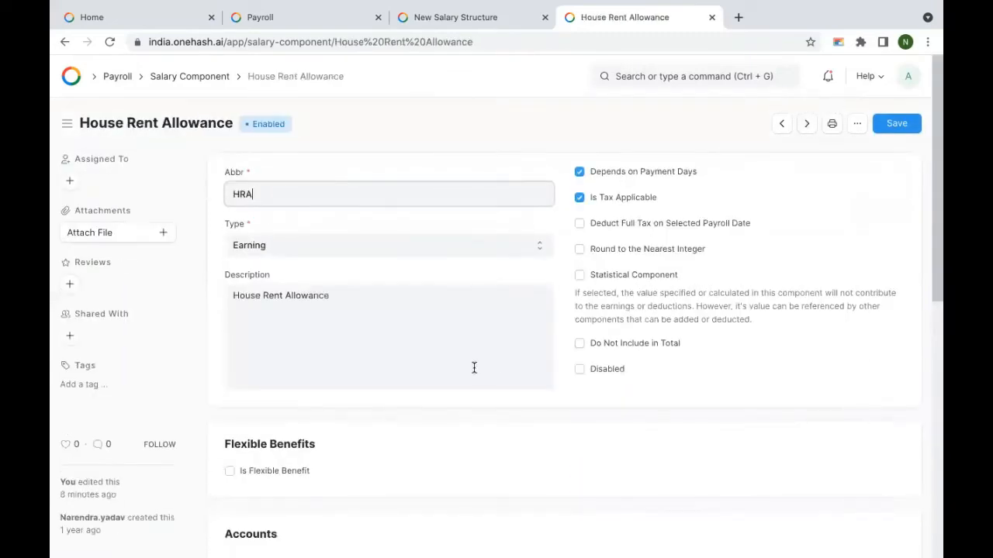
pyautogui.scroll(-5, 473, 368)
pyautogui.click(250, 235)
pyautogui.click(644, 207)
pyautogui.write('pay')
pyautogui.click(649, 240)
pyautogui.hotkey('ctrl', 's')
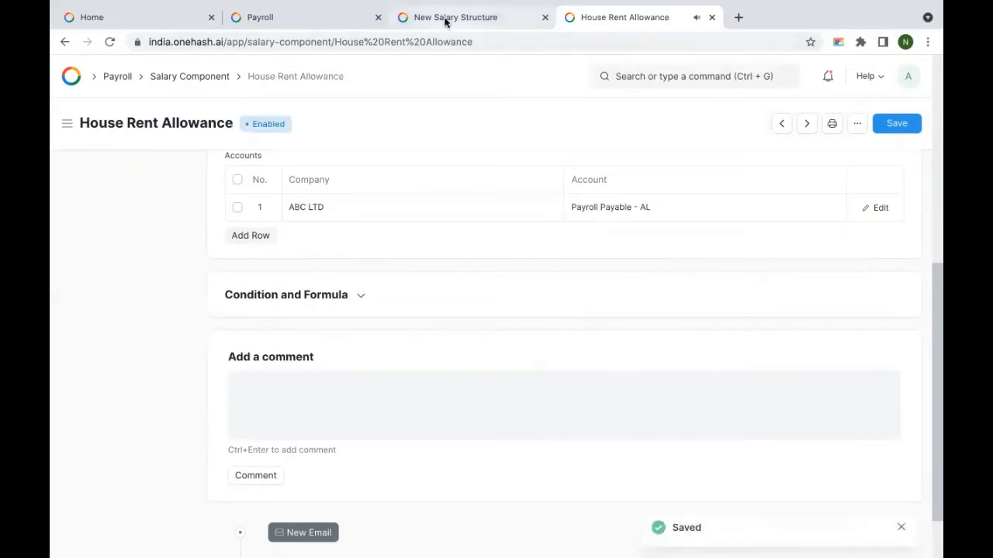
pyautogui.click(445, 17)
pyautogui.click(350, 206)
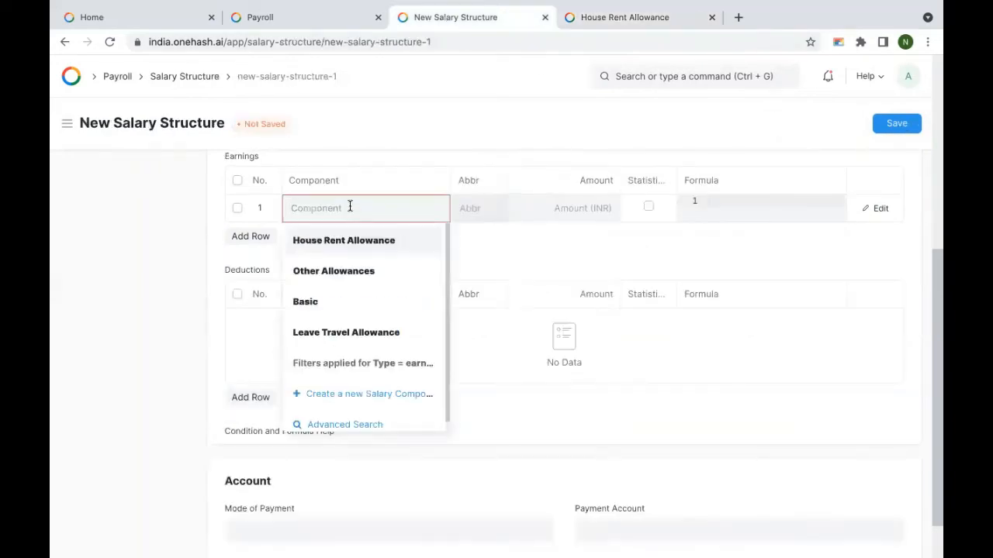
# Step: Add Basic (formula base*0.4), House Rent Allowance and Other Allowances as earnings rows
pyautogui.click(356, 306)
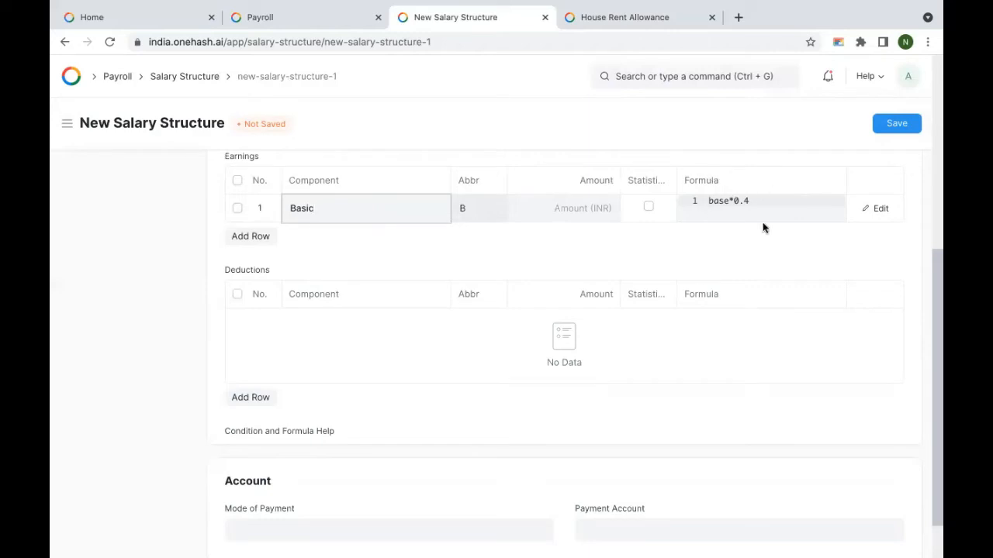
pyautogui.click(765, 202)
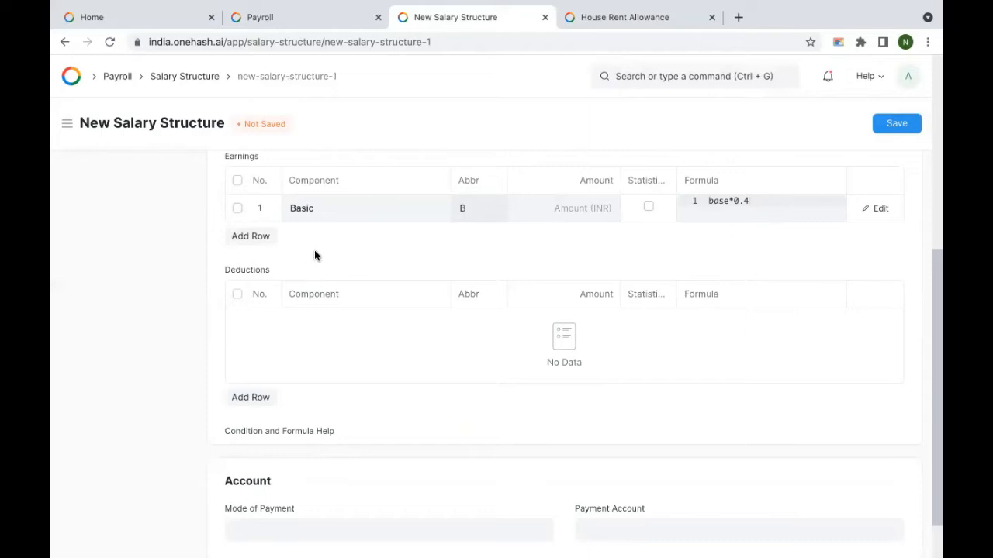
pyautogui.click(247, 235)
pyautogui.click(334, 236)
pyautogui.write('hr')
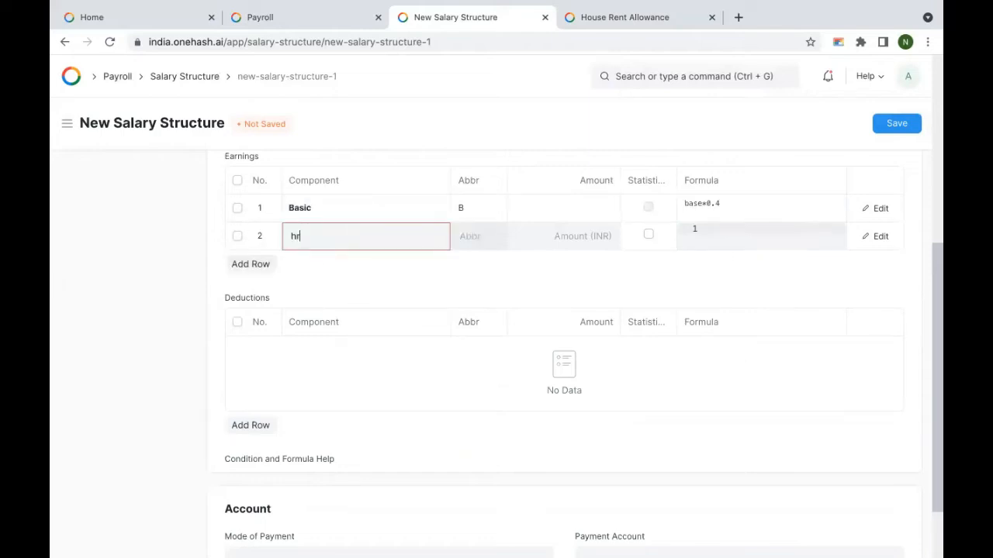
pyautogui.press('BackSpace')
pyautogui.press('BackSpace')
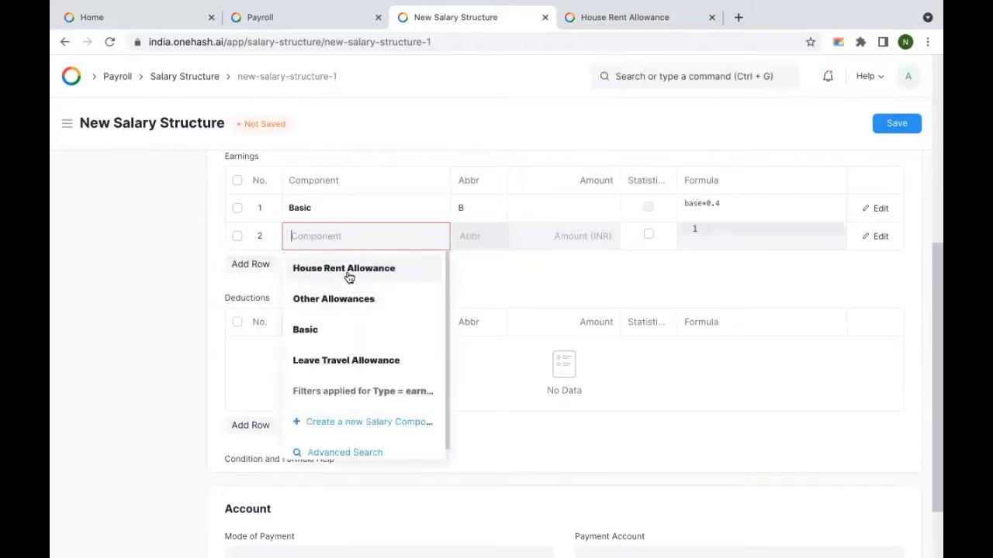
pyautogui.click(348, 276)
pyautogui.click(251, 265)
pyautogui.click(358, 258)
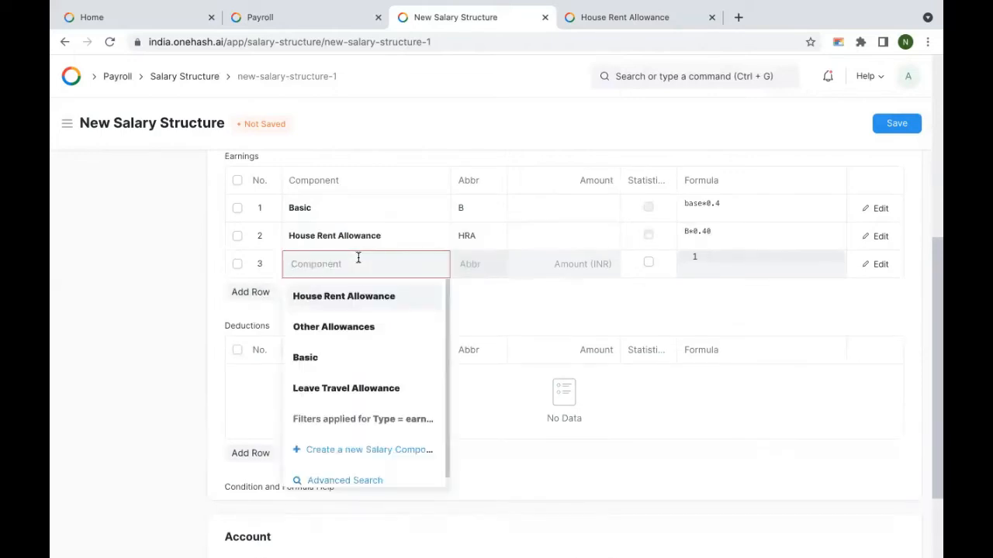
pyautogui.click(344, 325)
# Step: Add Professional Tax as a deduction row
pyautogui.click(251, 453)
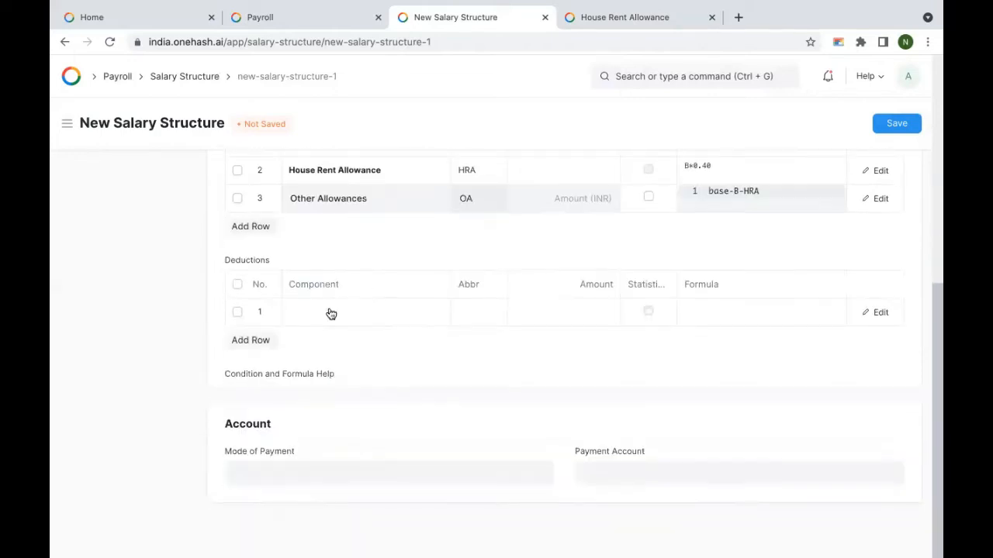
pyautogui.click(321, 312)
pyautogui.click(334, 345)
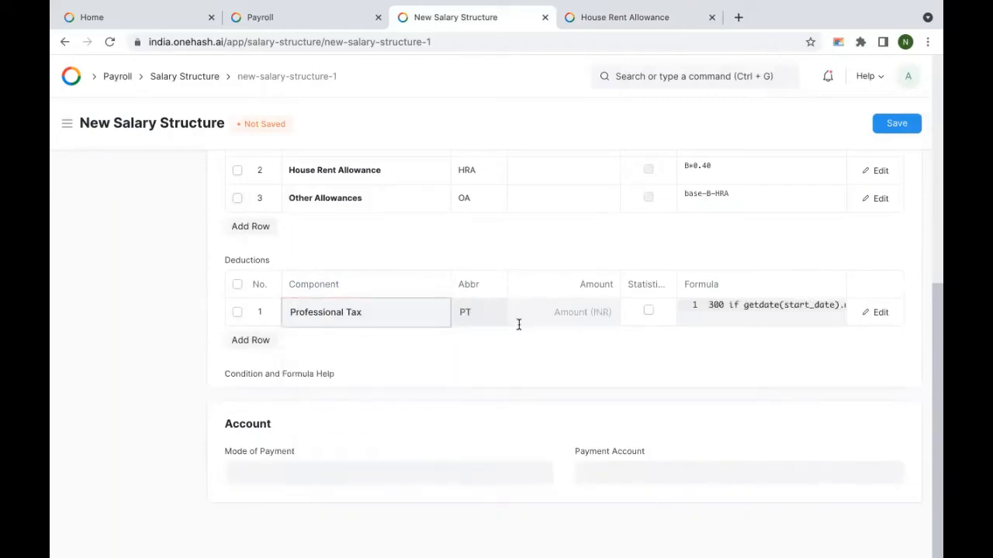
pyautogui.click(308, 475)
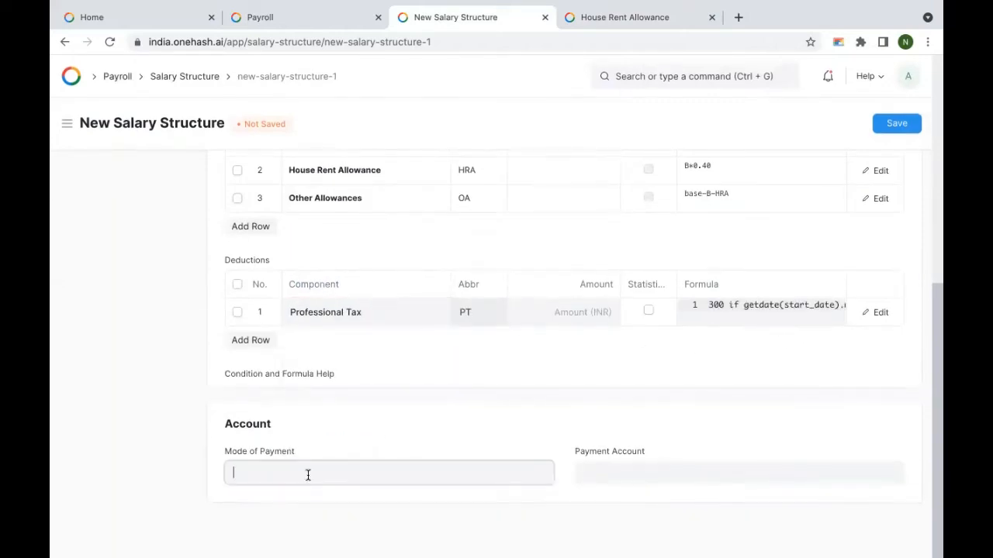
# Step: Set mode of payment to Bank Transfer, replace Cash - AL with HDFC - AL, and save
pyautogui.scroll(-2, 308, 472)
pyautogui.click(303, 525)
pyautogui.click(640, 472)
pyautogui.hotkey('ctrl', 'a')
pyautogui.press('BackSpace')
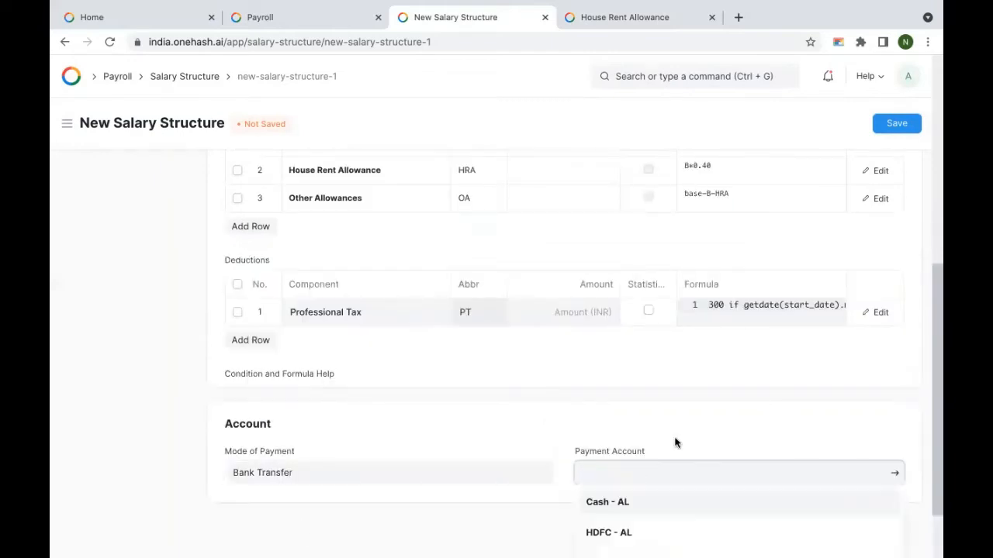
pyautogui.scroll(-1, 659, 450)
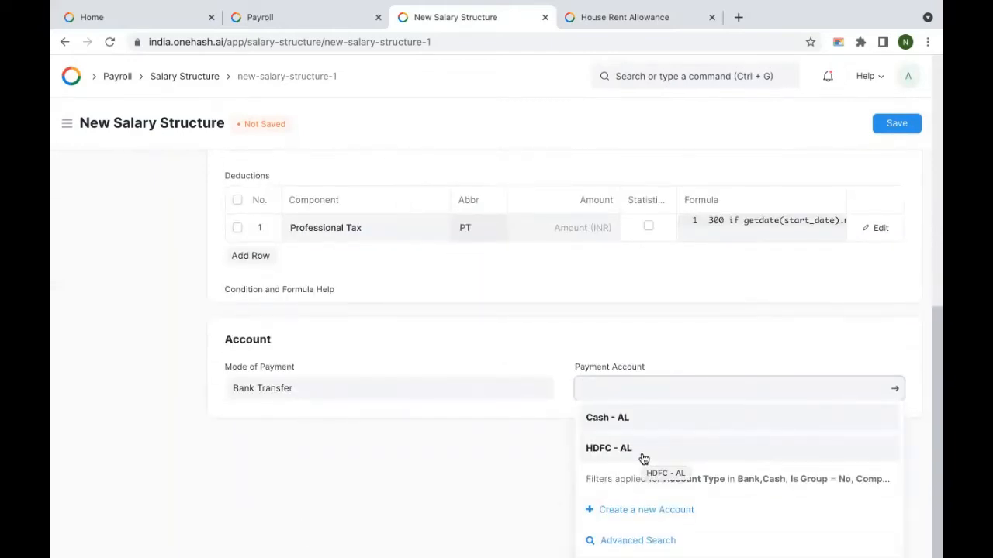
pyautogui.click(644, 450)
pyautogui.click(899, 129)
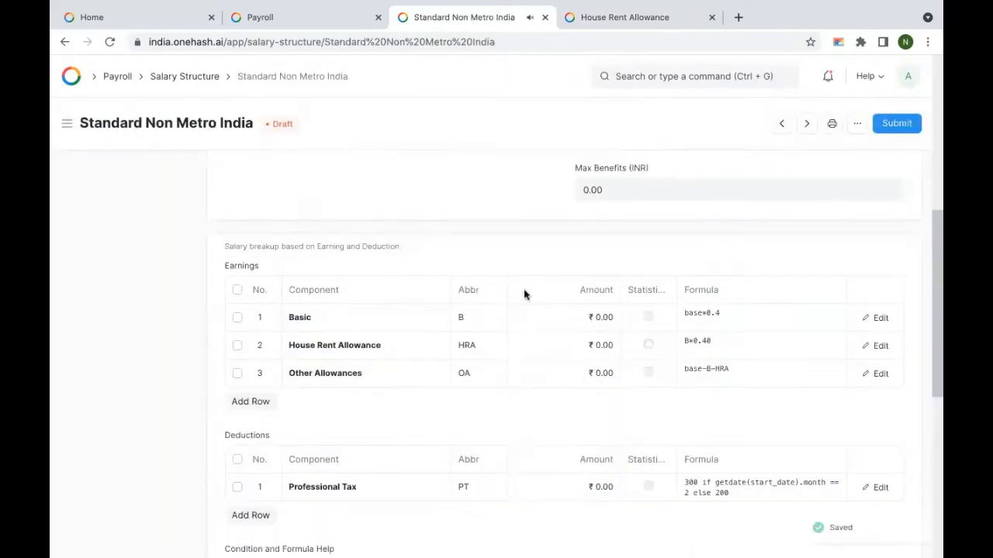
pyautogui.scroll(5, 488, 277)
pyautogui.scroll(-4, 501, 341)
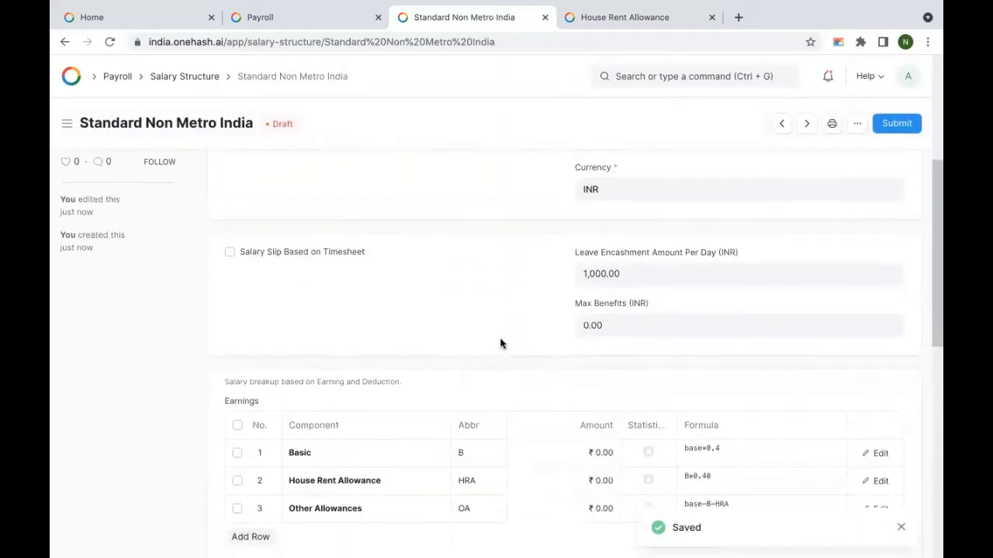
pyautogui.scroll(-6, 501, 341)
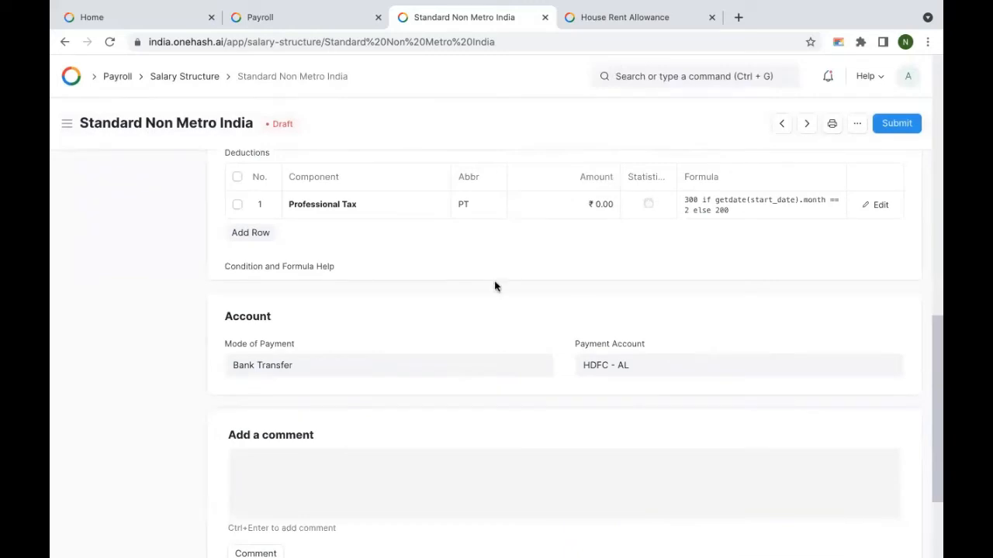
pyautogui.scroll(1, 495, 287)
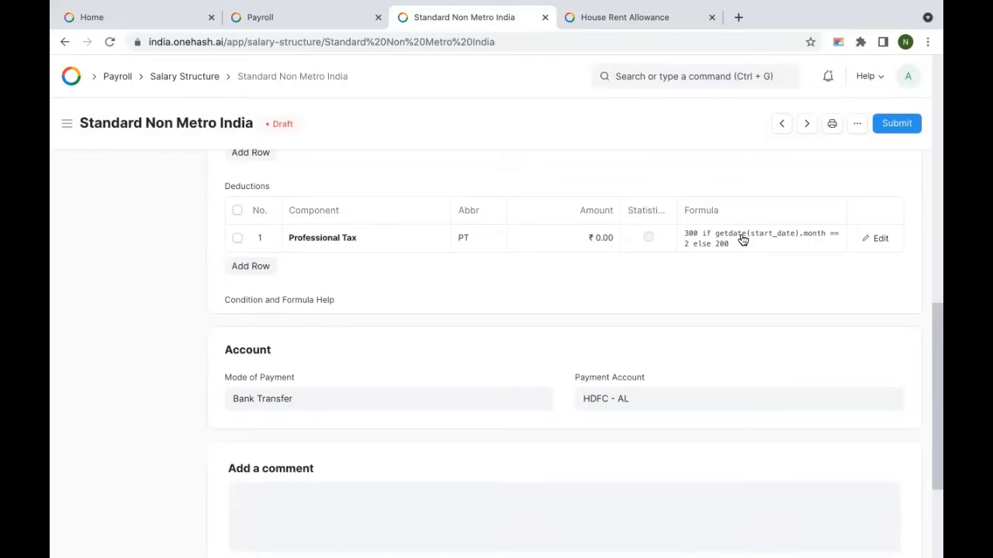
pyautogui.scroll(5, 797, 273)
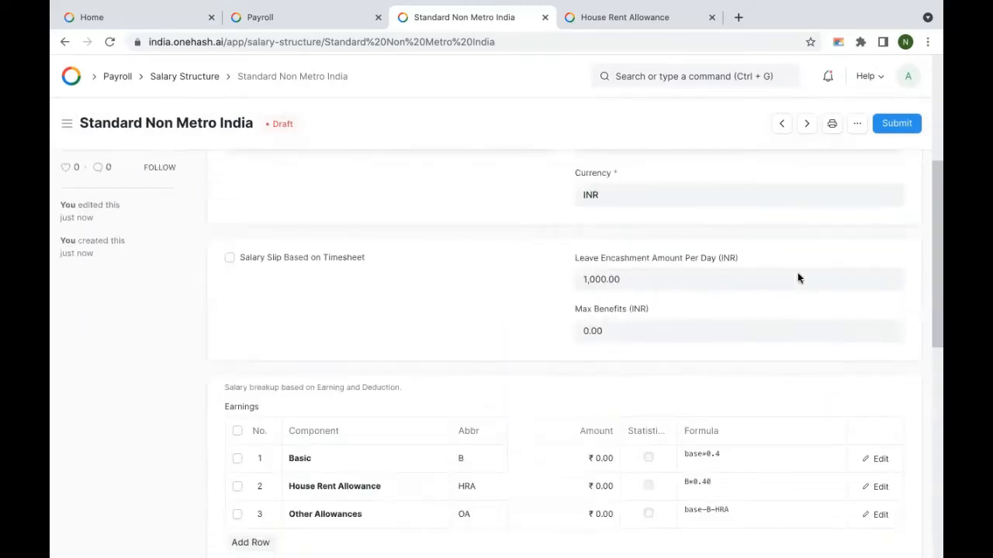
pyautogui.scroll(3, 691, 302)
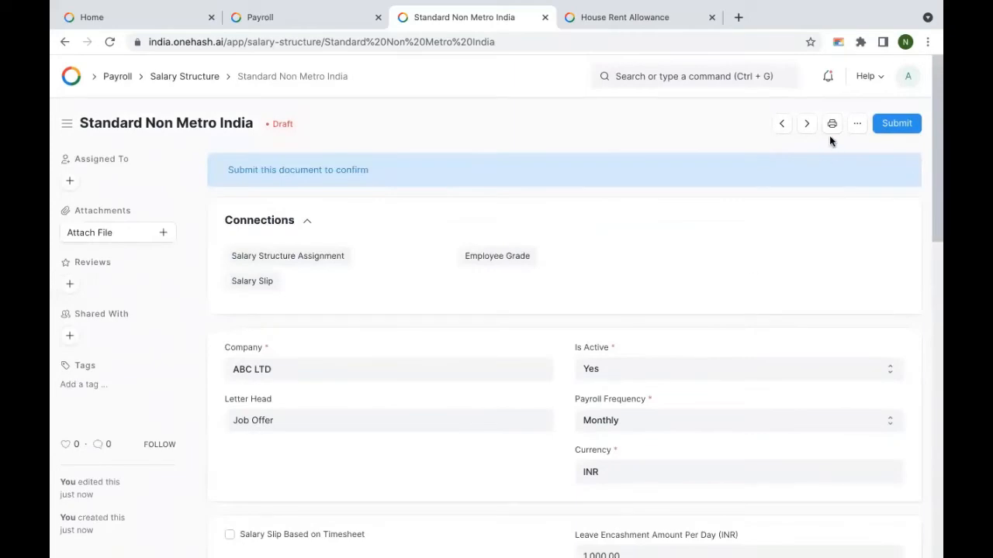
# Step: Submit the structure, then try a salary slip for HR-EMP-00002, dismiss the warning and go back
pyautogui.click(903, 129)
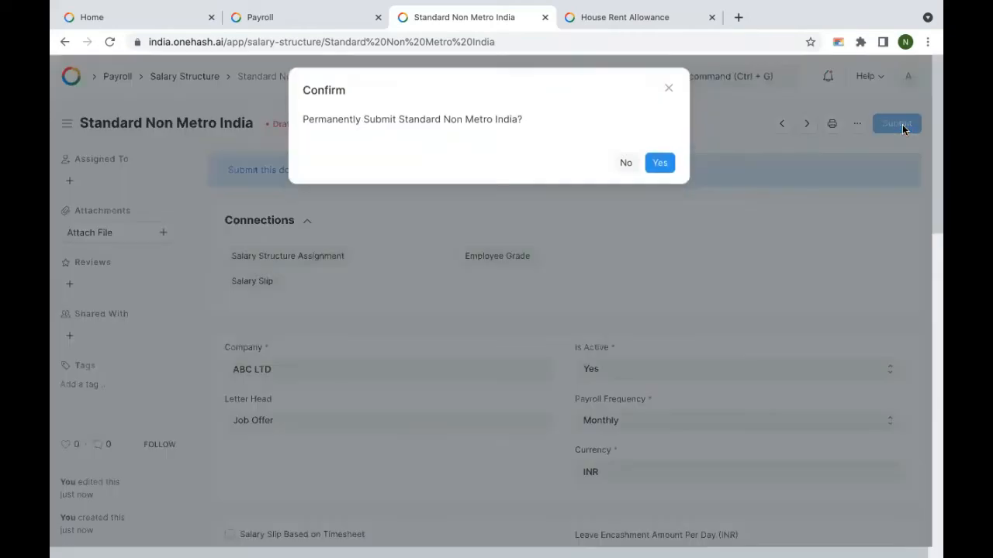
pyautogui.click(659, 165)
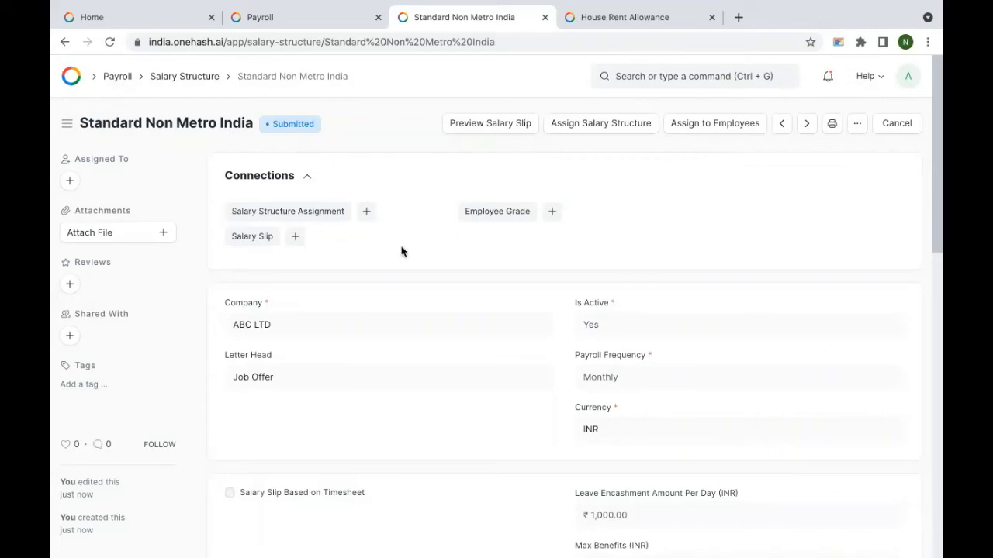
pyautogui.click(296, 238)
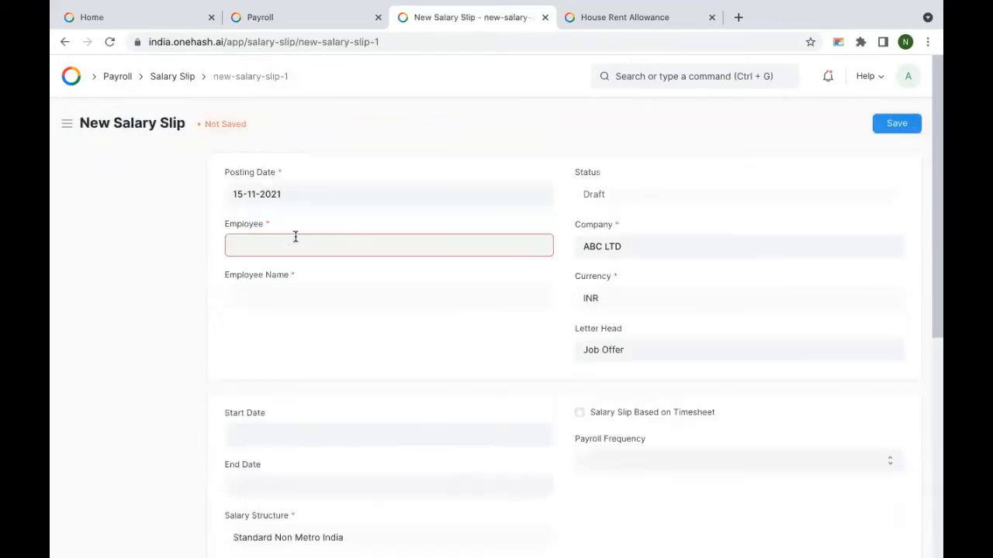
pyautogui.click(359, 245)
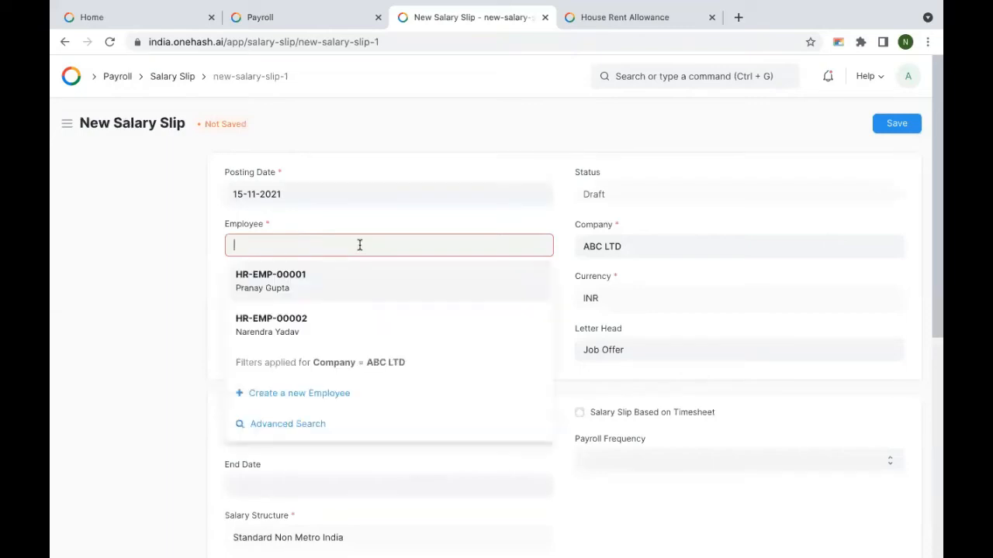
pyautogui.click(324, 320)
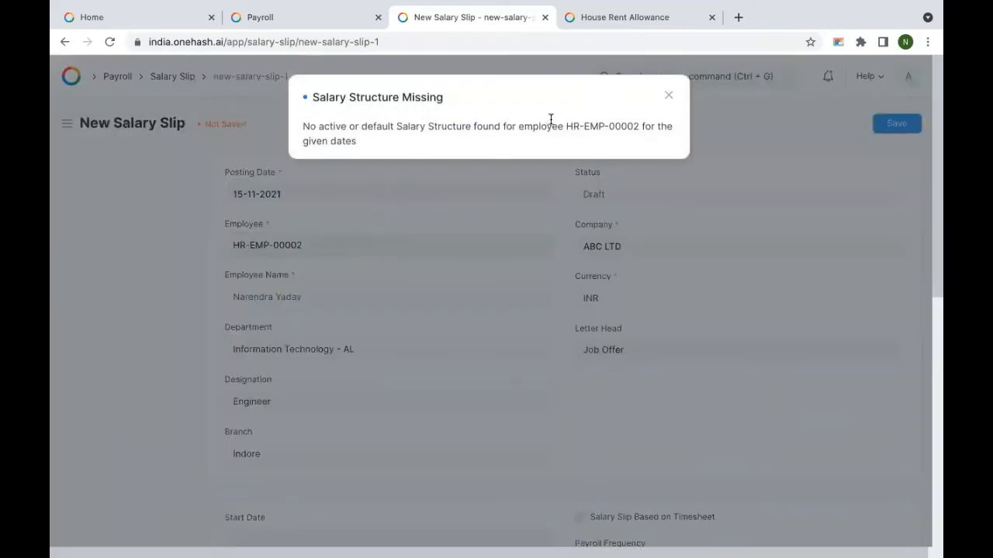
pyautogui.click(668, 95)
pyautogui.click(65, 41)
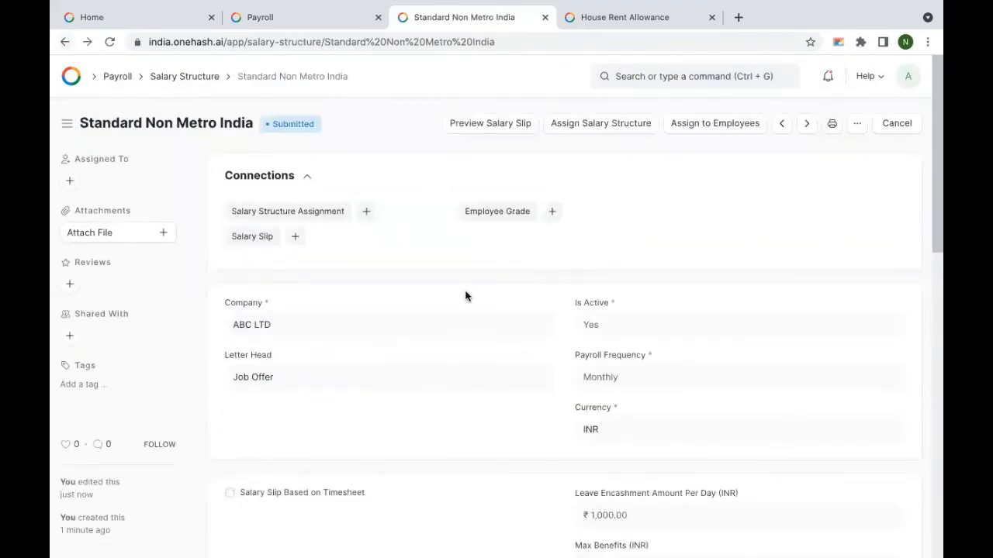
# Step: Open Assign to Employees for Standard Non Metro India and select employee HR-EMP-00002
pyautogui.scroll(-6, 465, 295)
pyautogui.scroll(-2, 466, 295)
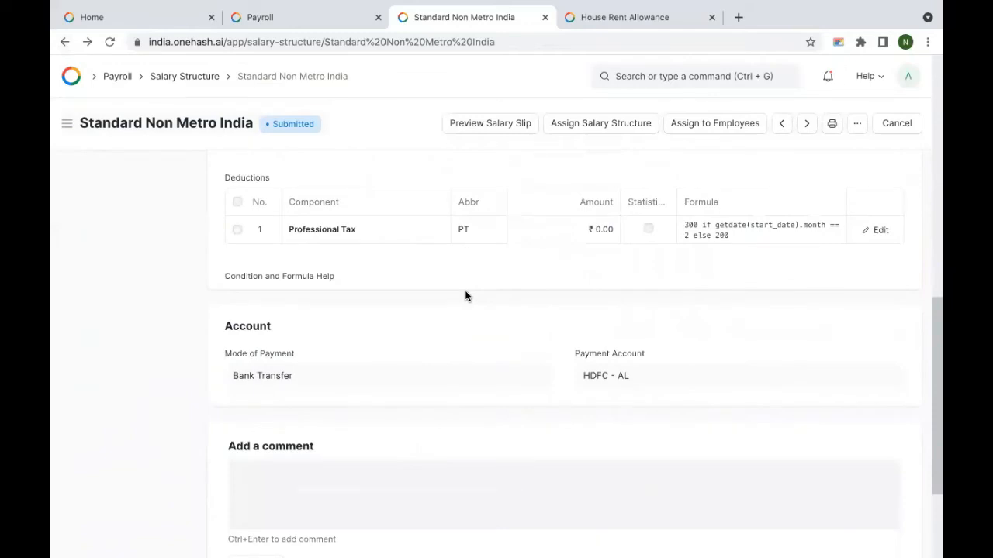
pyautogui.scroll(10, 465, 295)
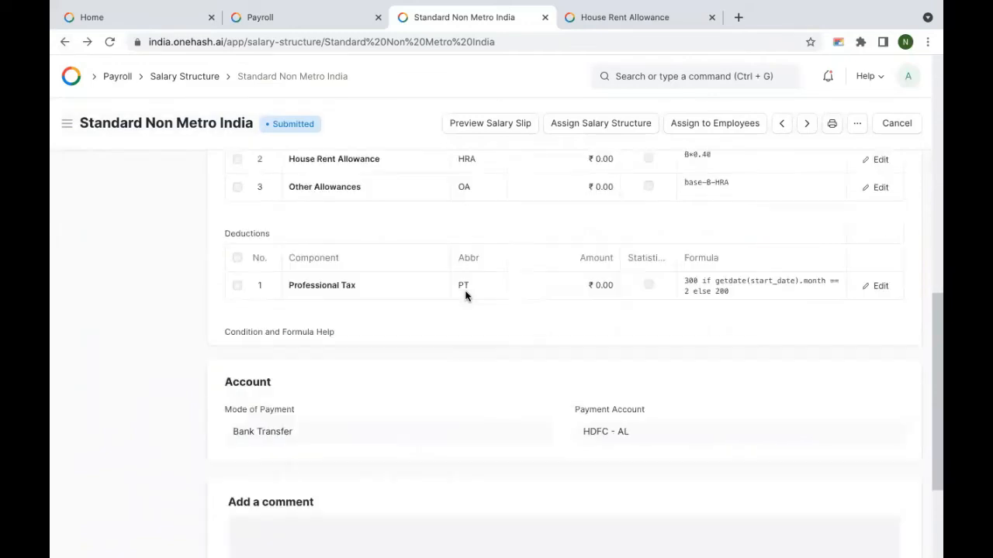
pyautogui.click(711, 125)
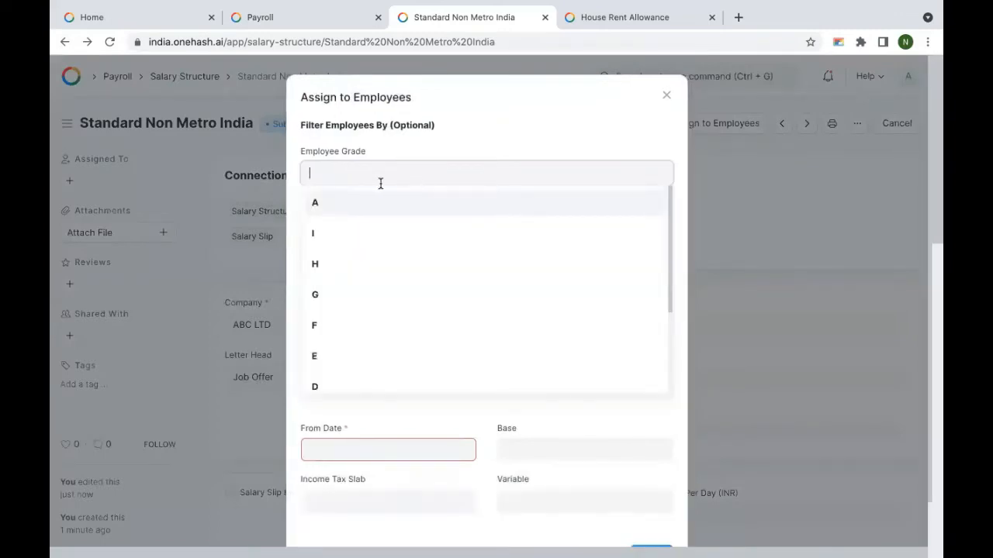
pyautogui.click(435, 146)
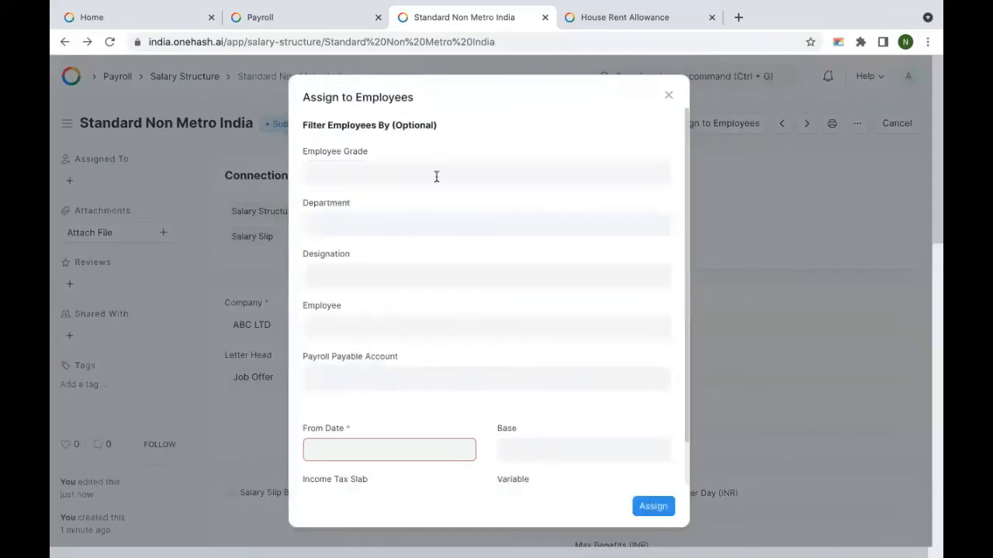
pyautogui.scroll(-1, 411, 243)
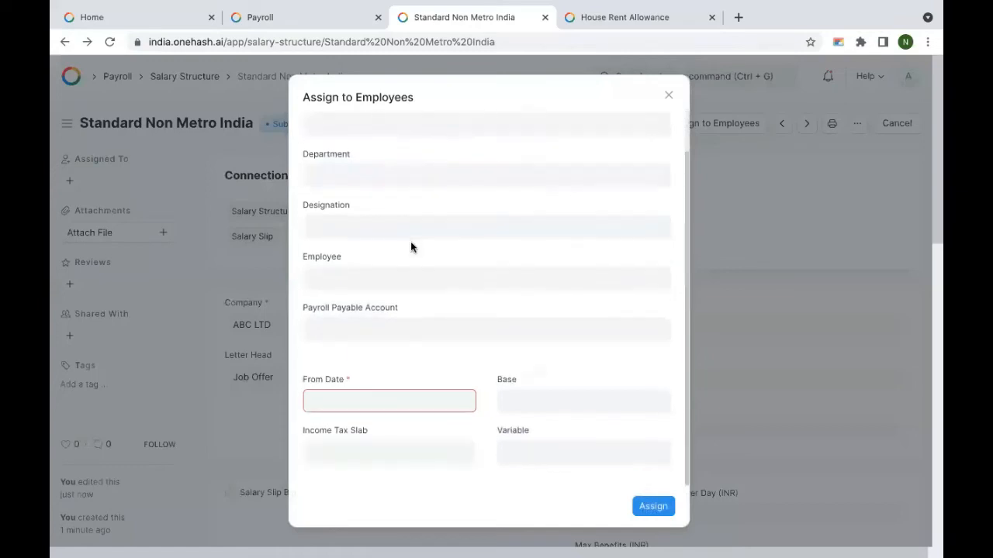
pyautogui.scroll(2, 411, 266)
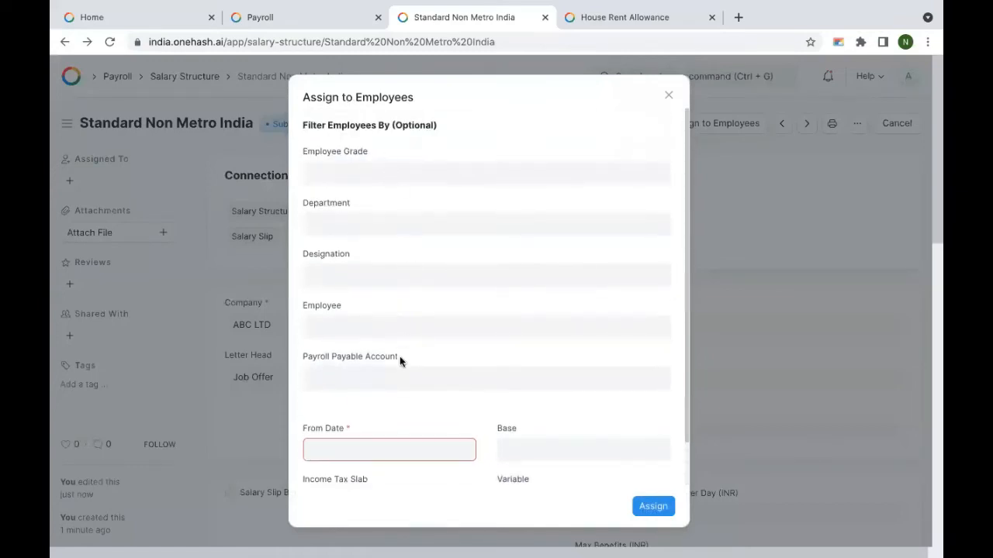
pyautogui.click(371, 325)
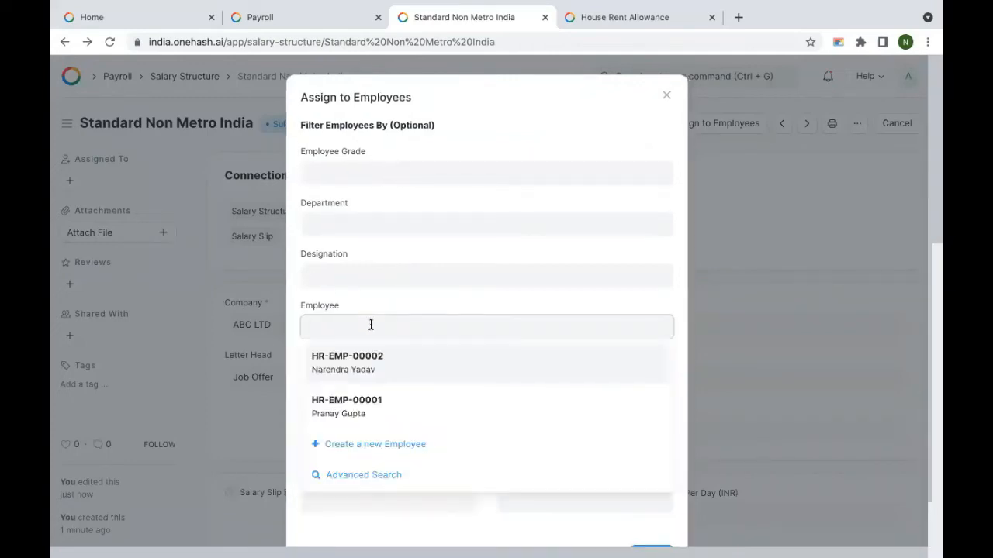
pyautogui.click(393, 355)
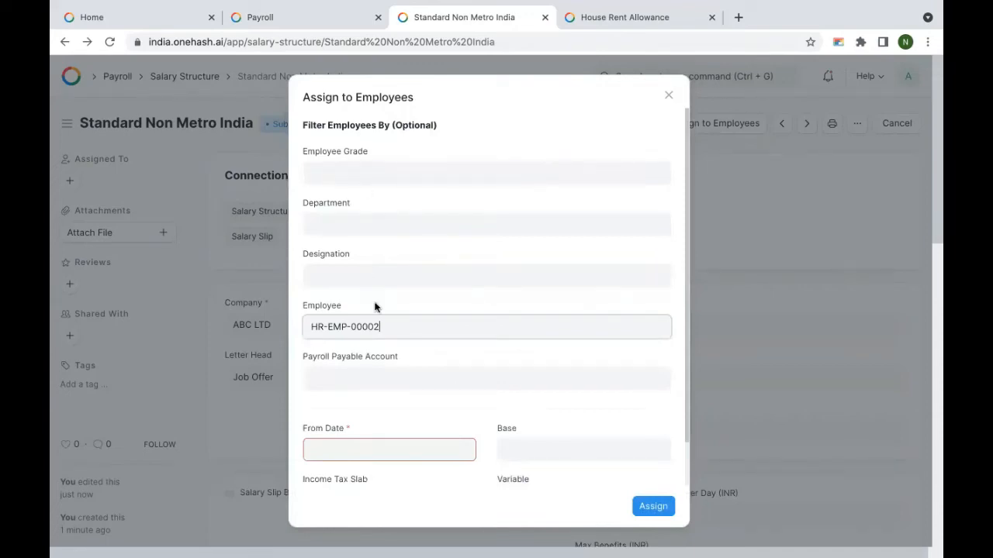
pyautogui.click(361, 441)
# Step: Set From Date 01-11-2021 and base 50000, assign to HR-EMP-00002, and close the confirmation
pyautogui.scroll(-1, 385, 354)
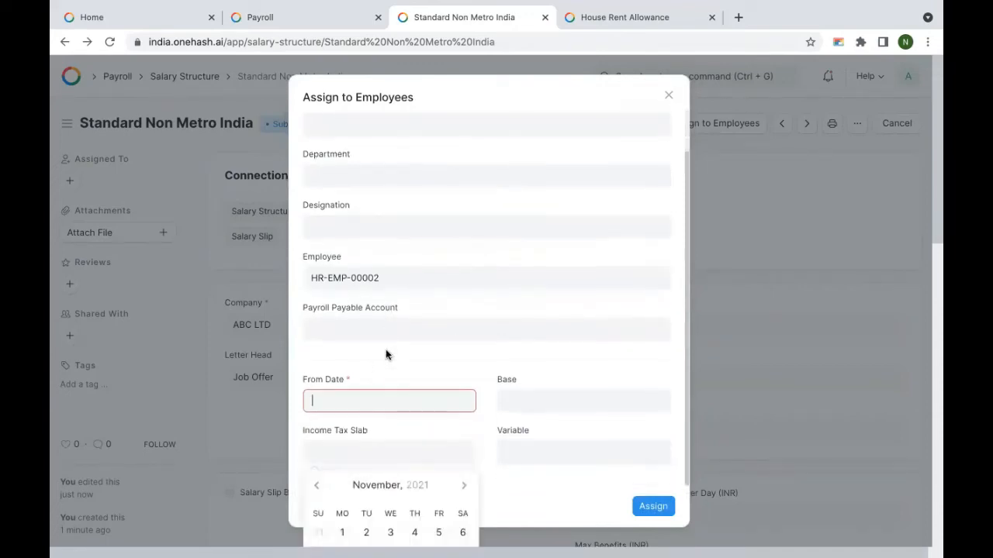
pyautogui.click(345, 529)
pyautogui.scroll(-2, 448, 334)
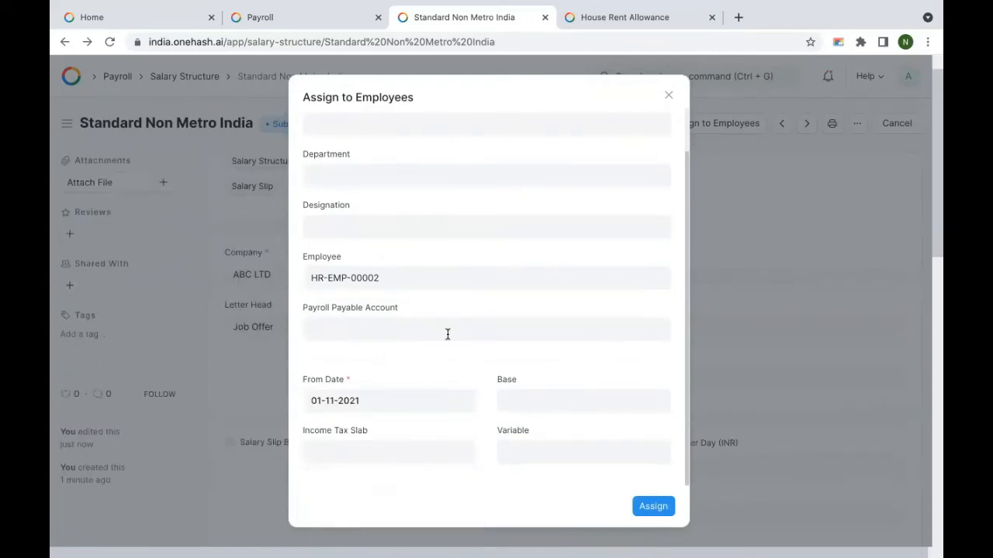
pyautogui.click(534, 401)
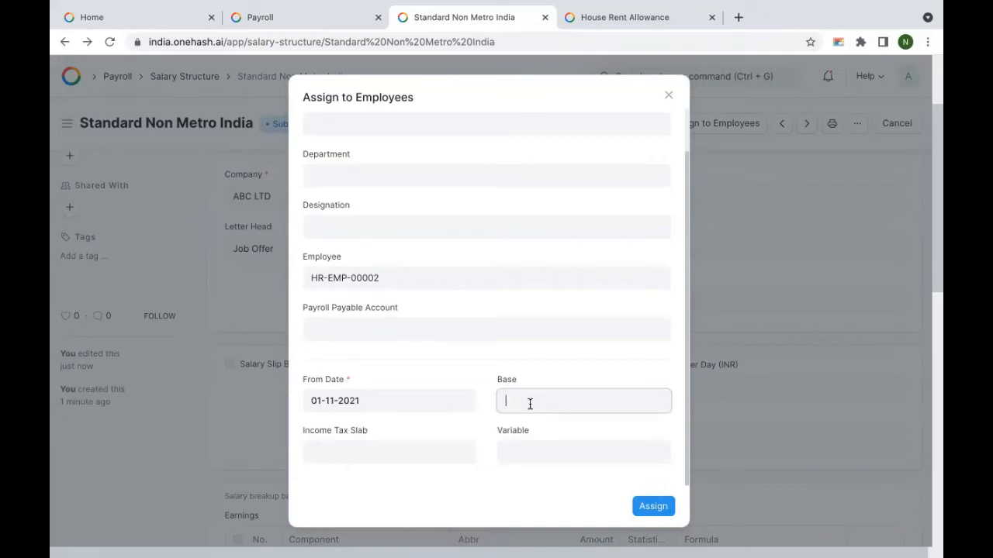
pyautogui.write('50000')
pyautogui.scroll(-1, 573, 411)
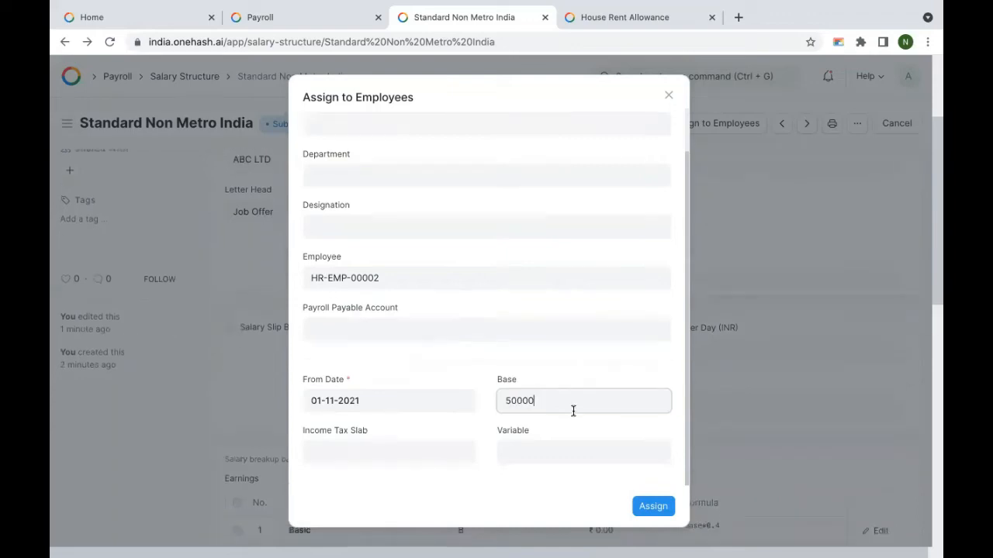
pyautogui.click(539, 453)
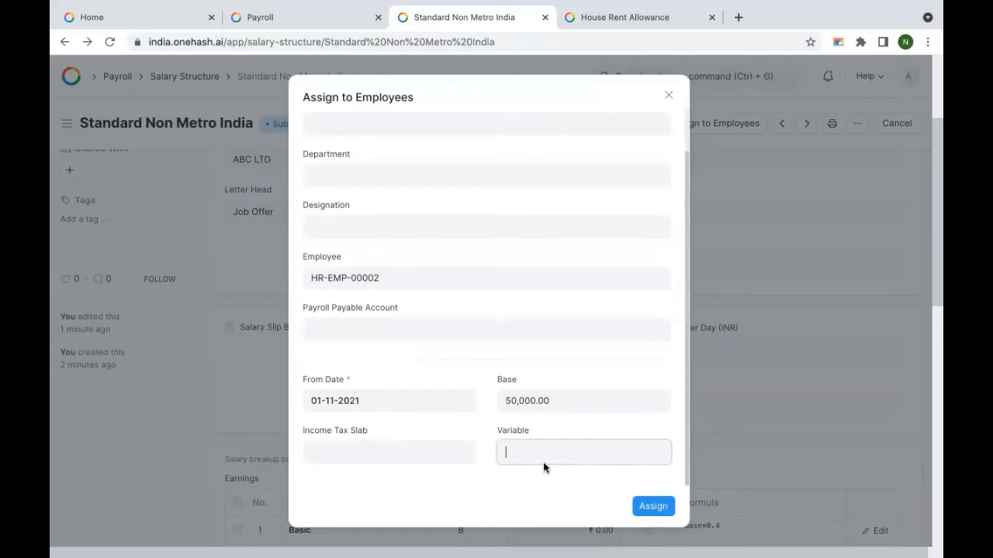
pyautogui.scroll(-1, 508, 355)
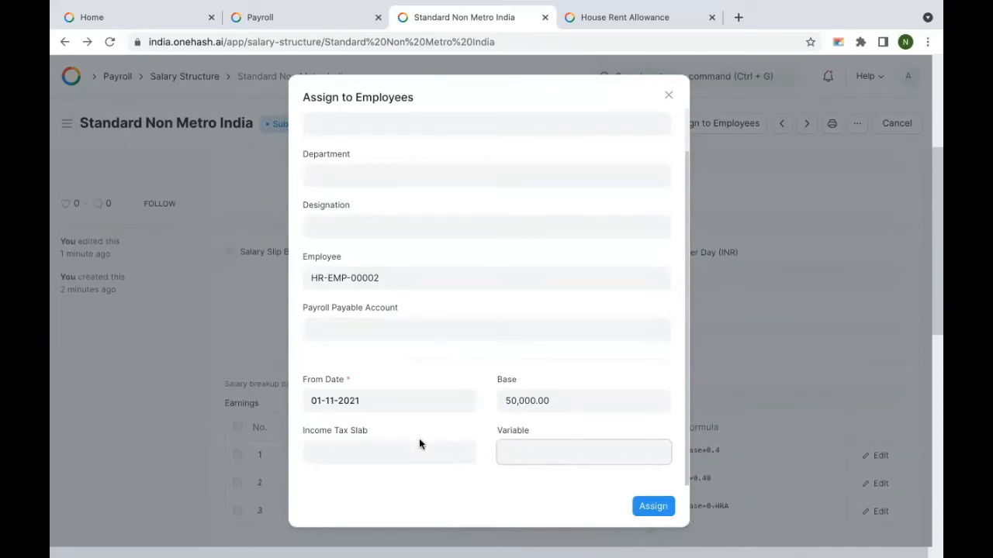
pyautogui.click(373, 449)
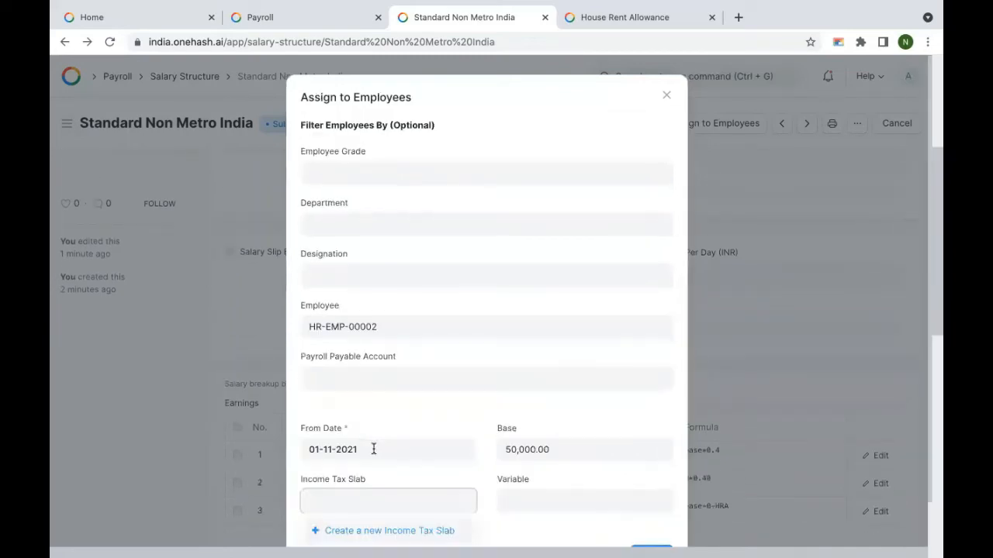
pyautogui.scroll(-1, 494, 402)
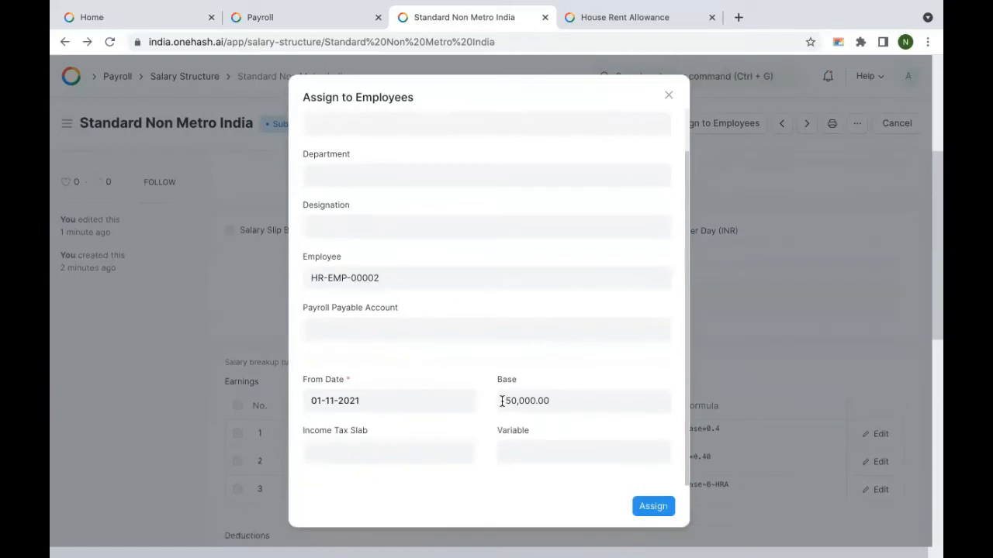
pyautogui.click(661, 512)
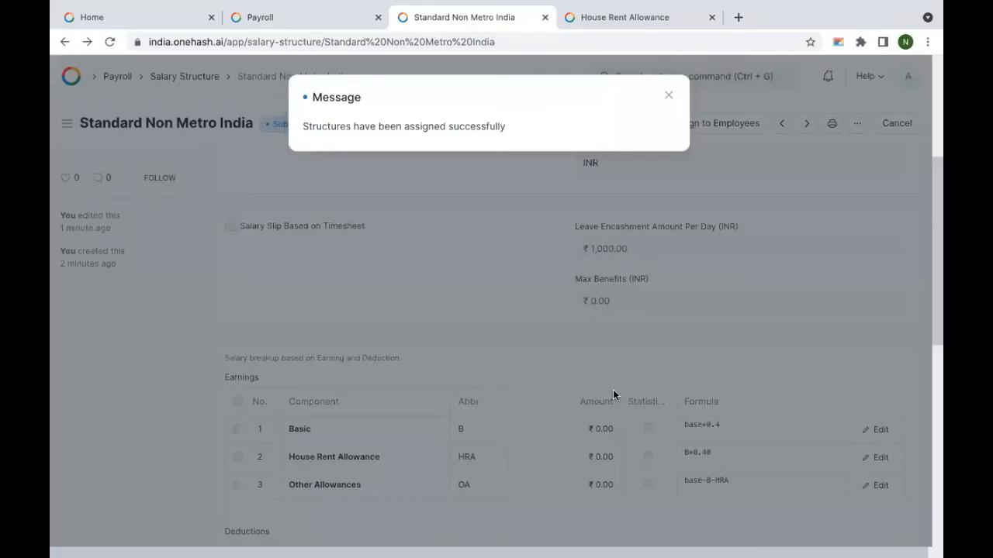
pyautogui.click(669, 96)
pyautogui.scroll(3, 515, 248)
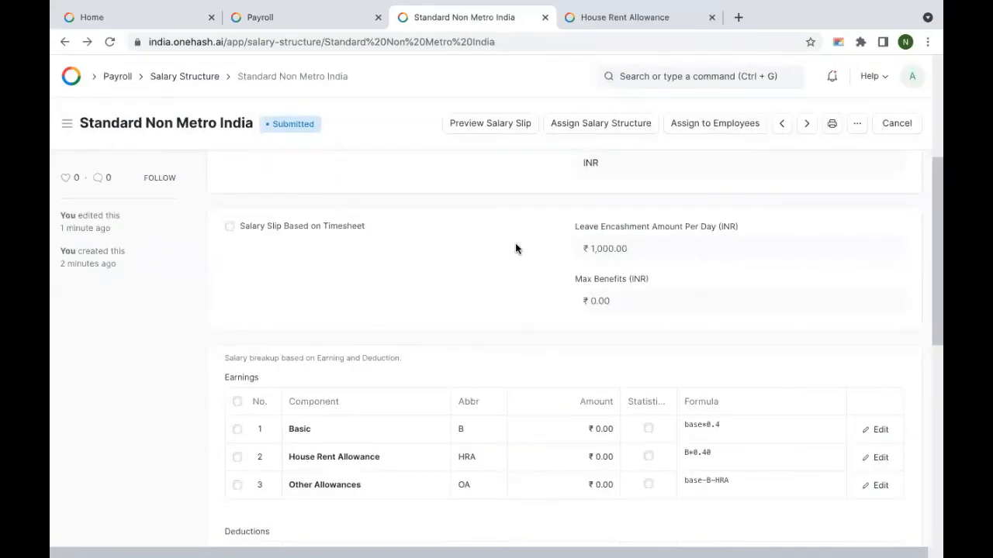
pyautogui.scroll(4, 515, 248)
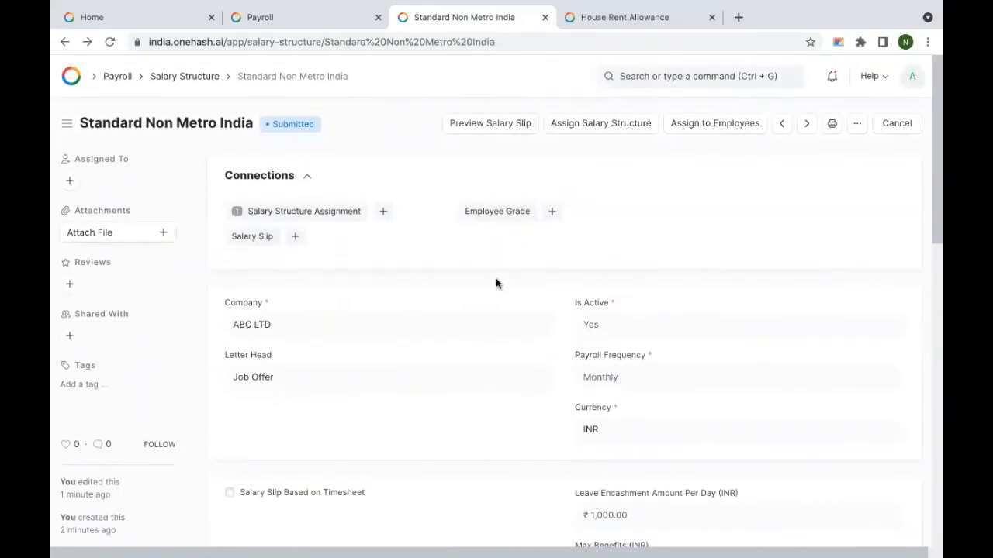
pyautogui.click(471, 126)
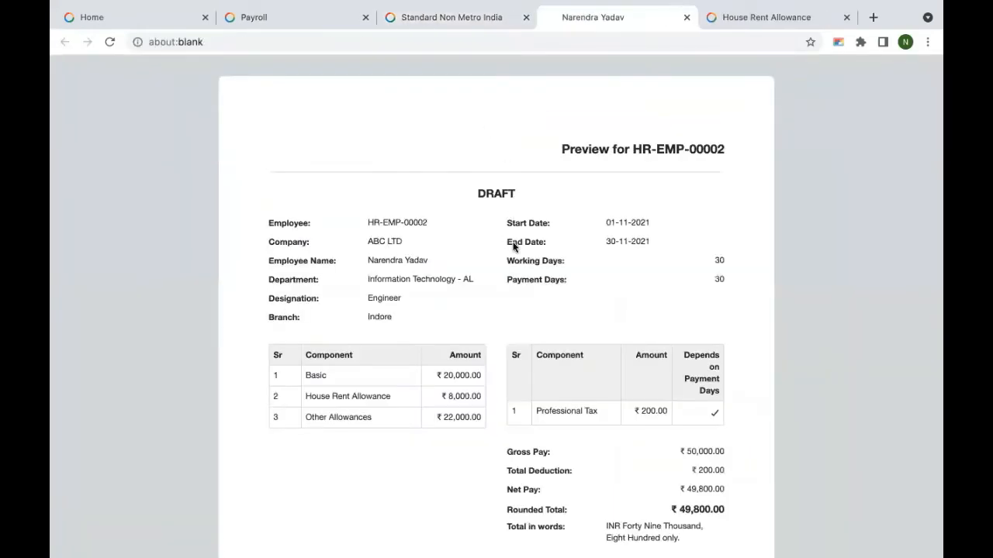
pyautogui.scroll(-3, 513, 246)
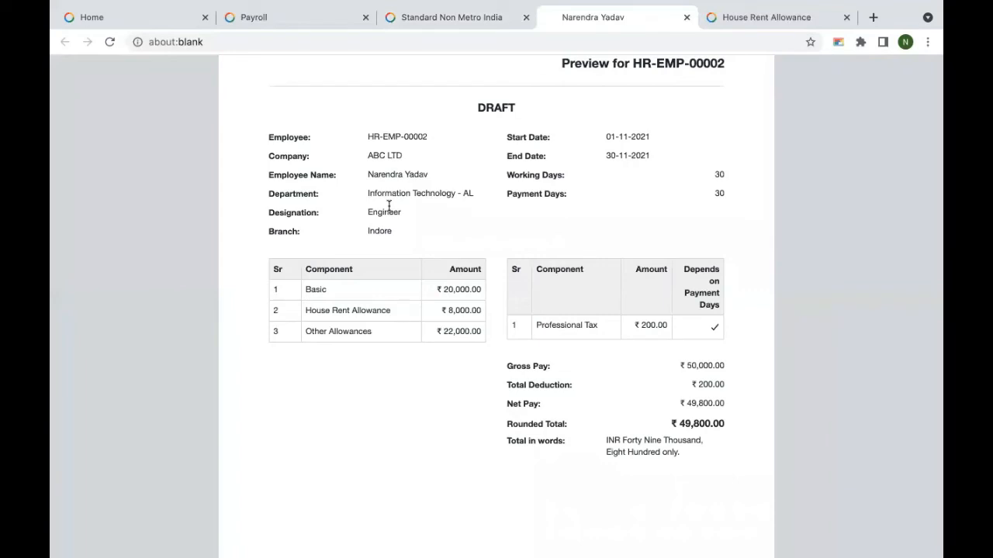
pyautogui.doubleClick(445, 289)
pyautogui.doubleClick(461, 310)
pyautogui.doubleClick(457, 331)
pyautogui.click(407, 387)
pyautogui.scroll(-4, 487, 318)
pyautogui.scroll(6, 488, 319)
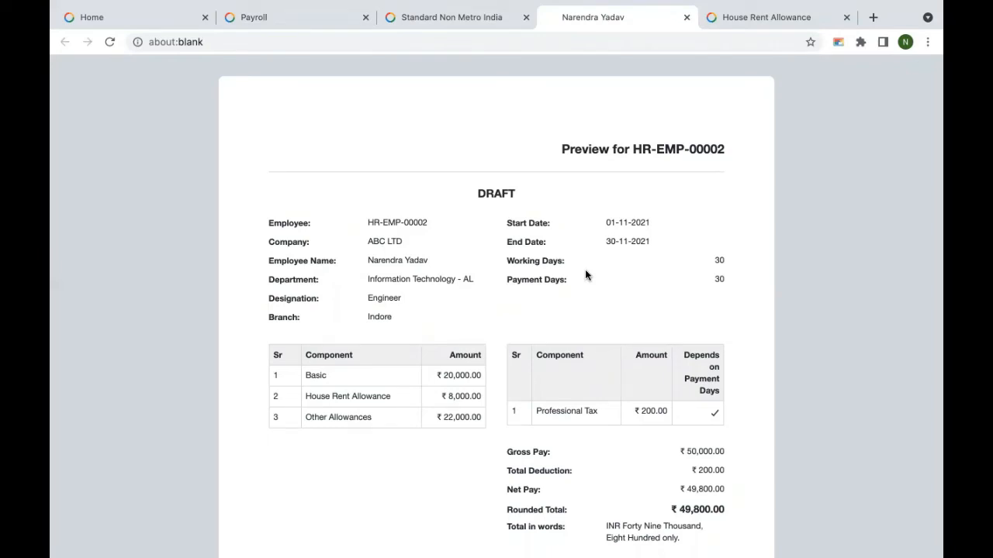
pyautogui.click(686, 17)
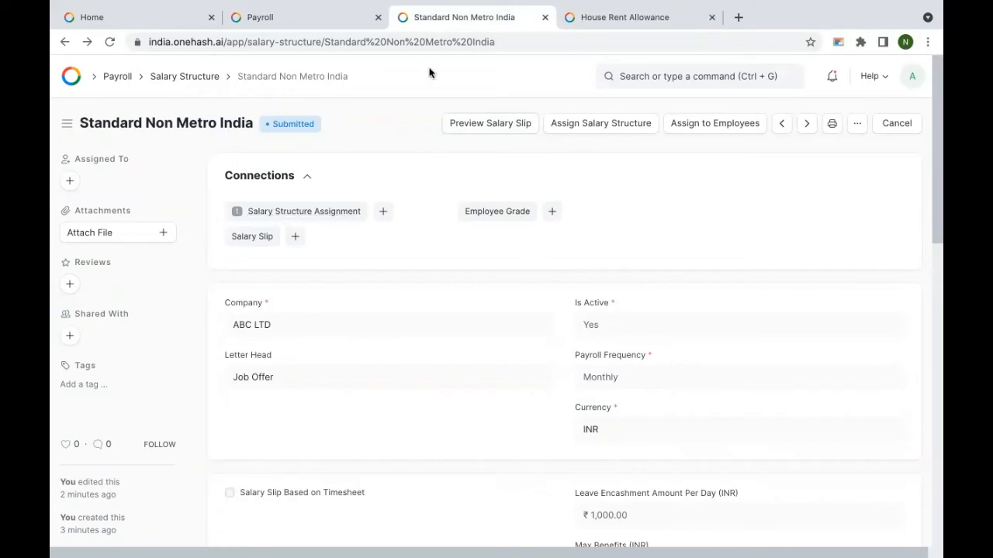
# Step: Search 'pay', open the Payroll Entry list and add a new Payroll Entry
pyautogui.click(633, 73)
pyautogui.write('pry')
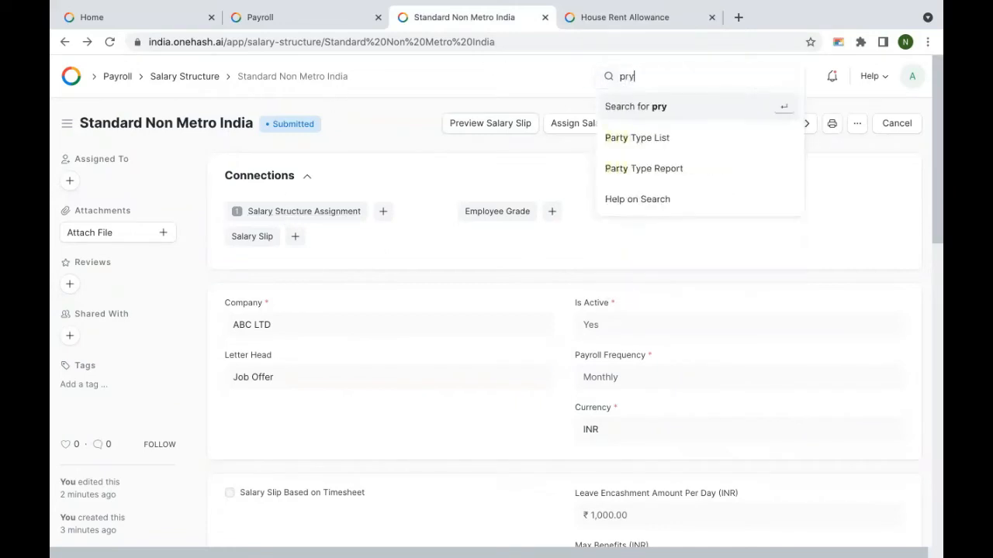
pyautogui.press('BackSpace')
pyautogui.press('BackSpace')
pyautogui.press('BackSpace')
pyautogui.write('pay')
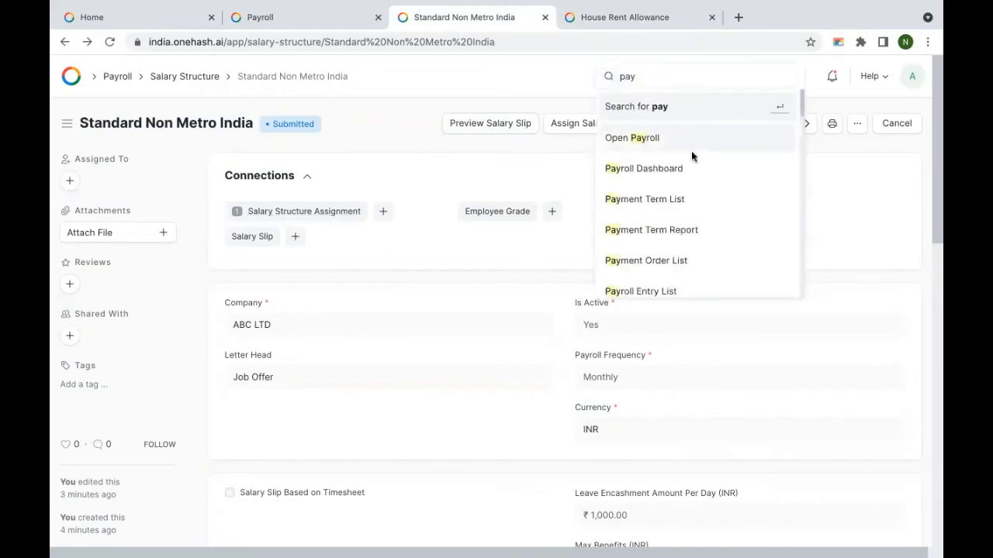
pyautogui.click(682, 288)
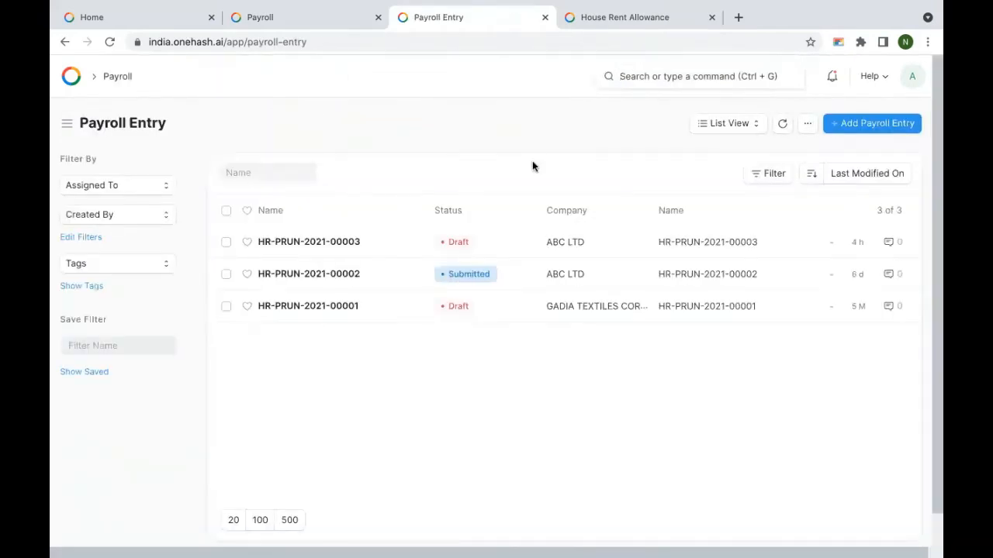
pyautogui.click(884, 130)
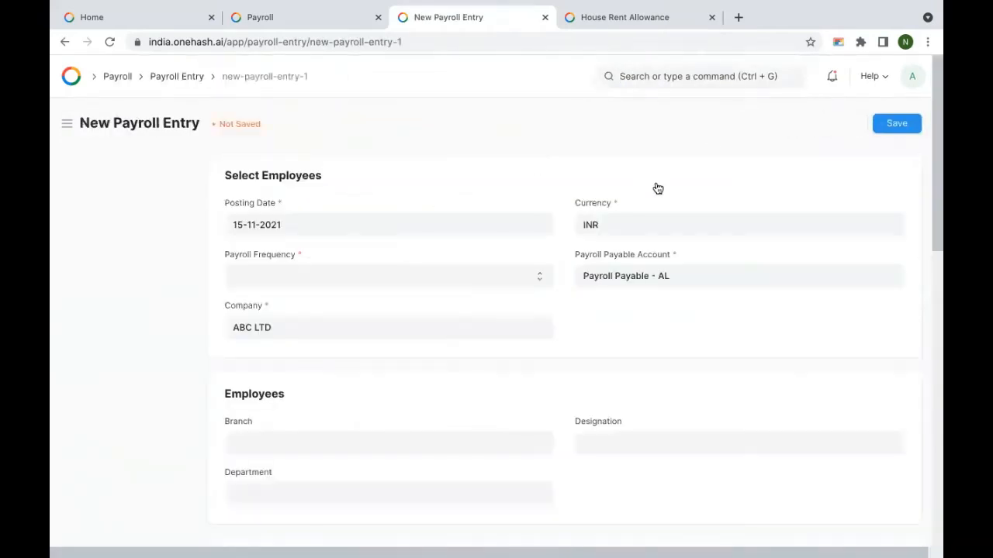
# Step: Set payroll frequency to Monthly and the posting date to 30-11-2021
pyautogui.click(351, 275)
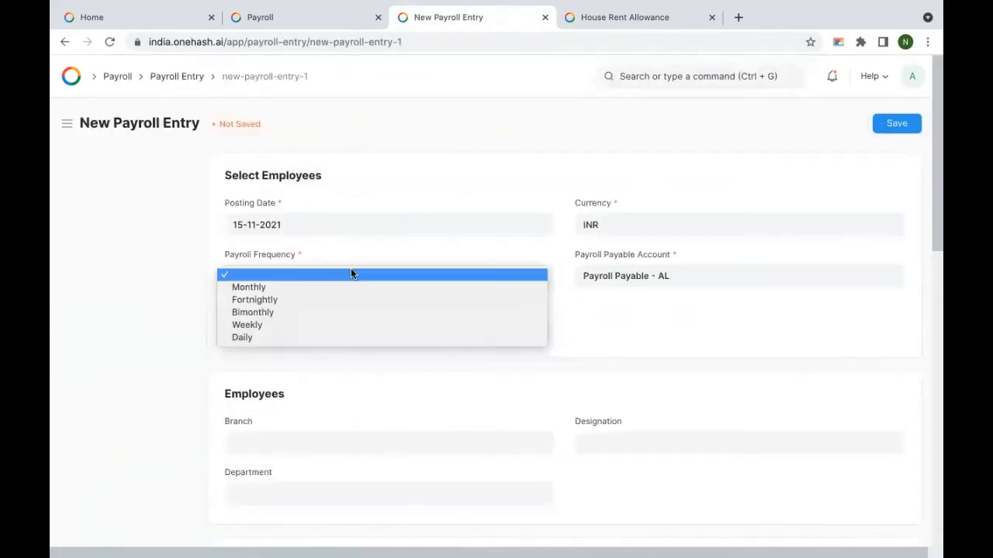
pyautogui.click(324, 287)
pyautogui.click(306, 219)
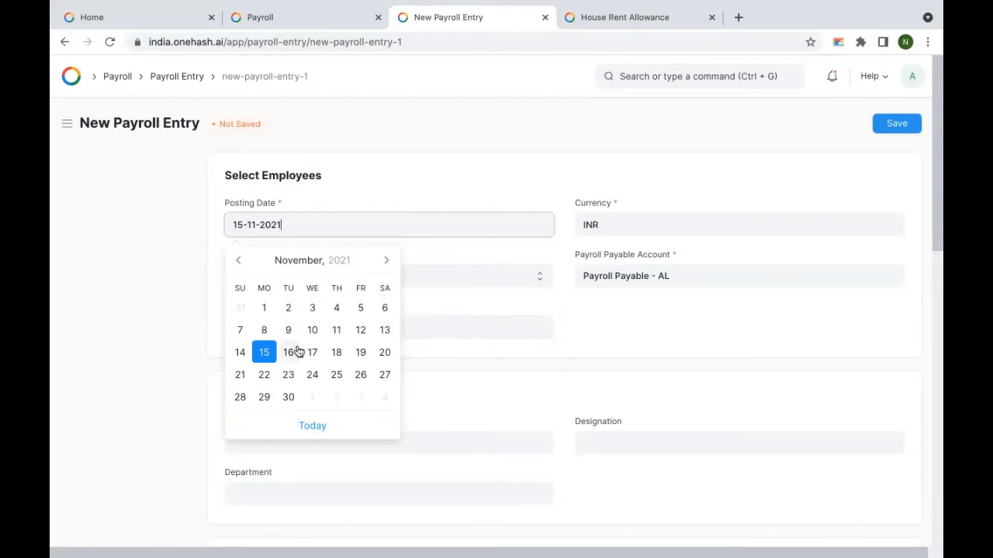
pyautogui.click(288, 397)
pyautogui.scroll(-3, 359, 235)
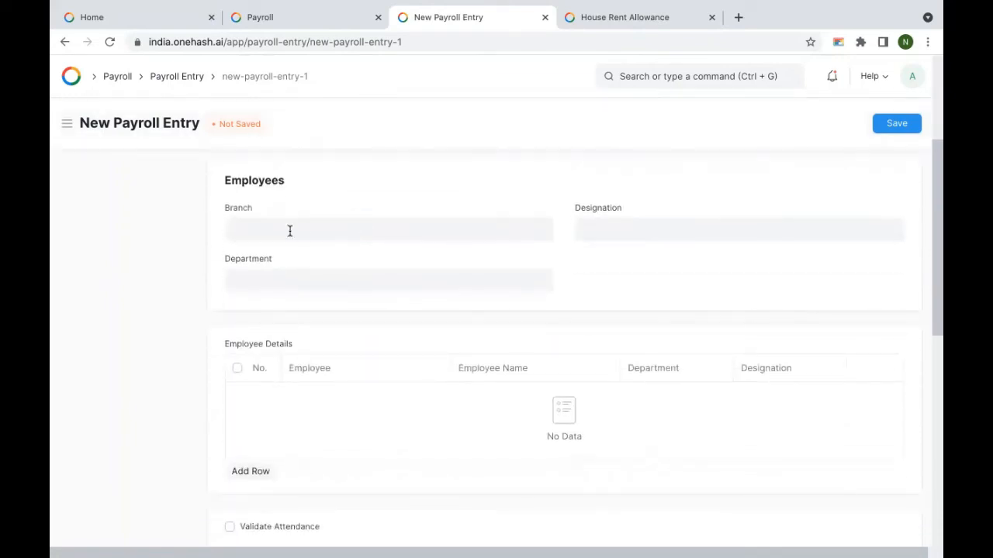
pyautogui.scroll(3, 465, 218)
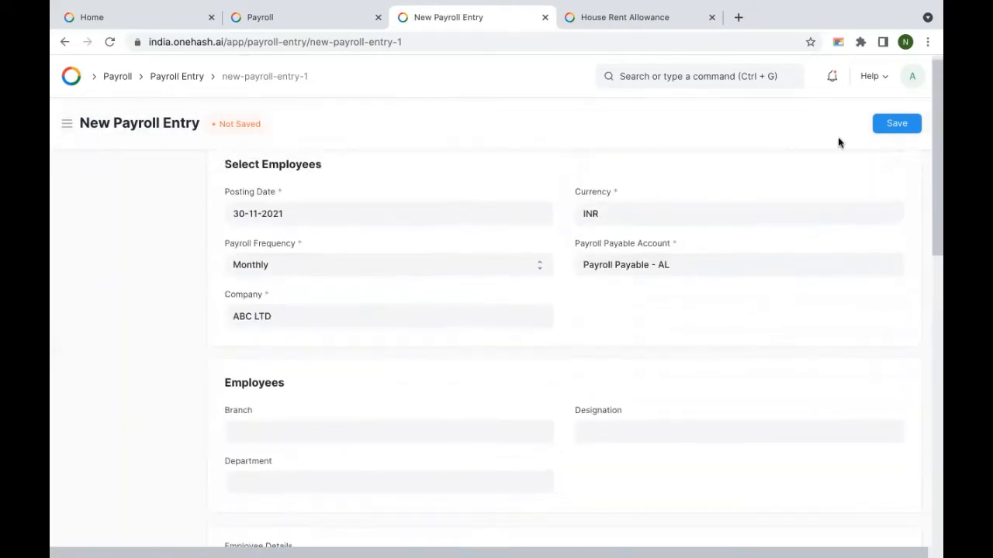
# Step: Save the new payroll entry as draft HR-PRUN-2021-00004
pyautogui.click(895, 127)
pyautogui.scroll(-7, 430, 282)
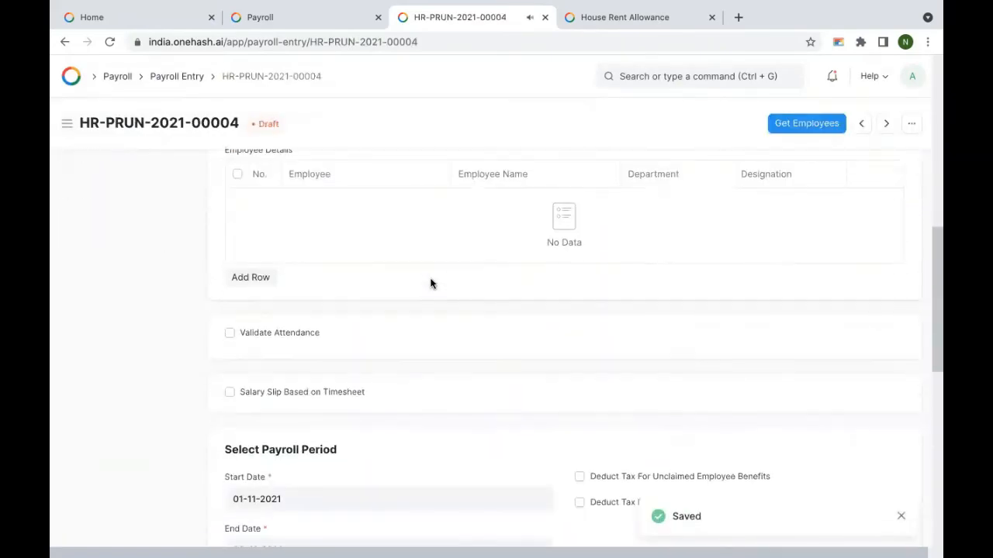
pyautogui.scroll(-3, 430, 284)
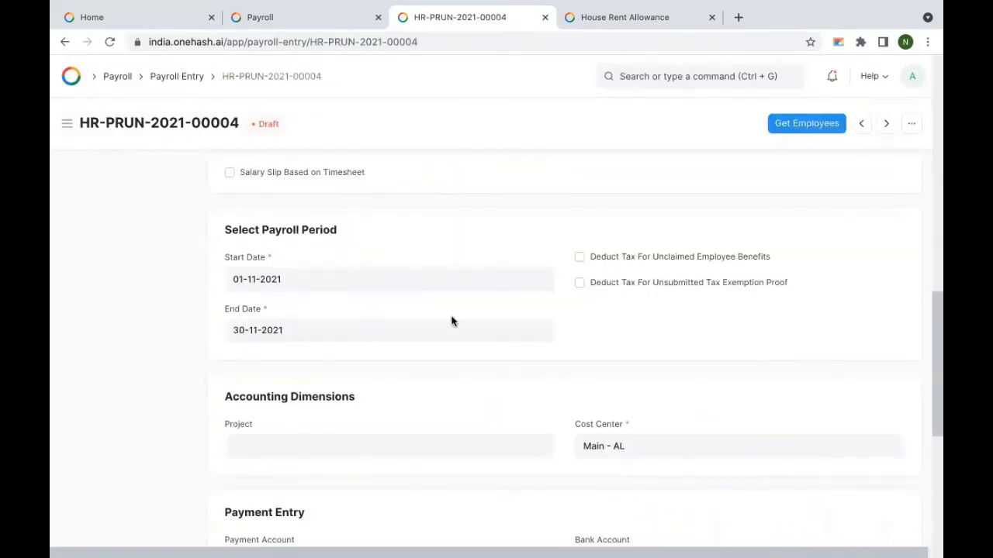
pyautogui.scroll(-3, 578, 265)
pyautogui.scroll(6, 698, 202)
# Step: Fetch employee HR-EMP-00002 into the entry, leaving Validate Attendance off, and review the period sections
pyautogui.click(799, 125)
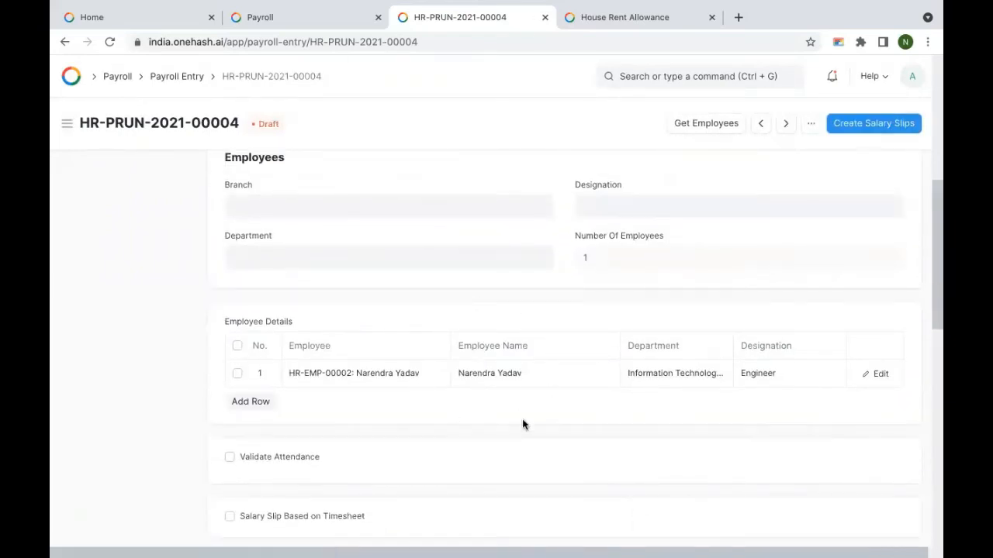
pyautogui.click(250, 458)
pyautogui.scroll(-1, 452, 421)
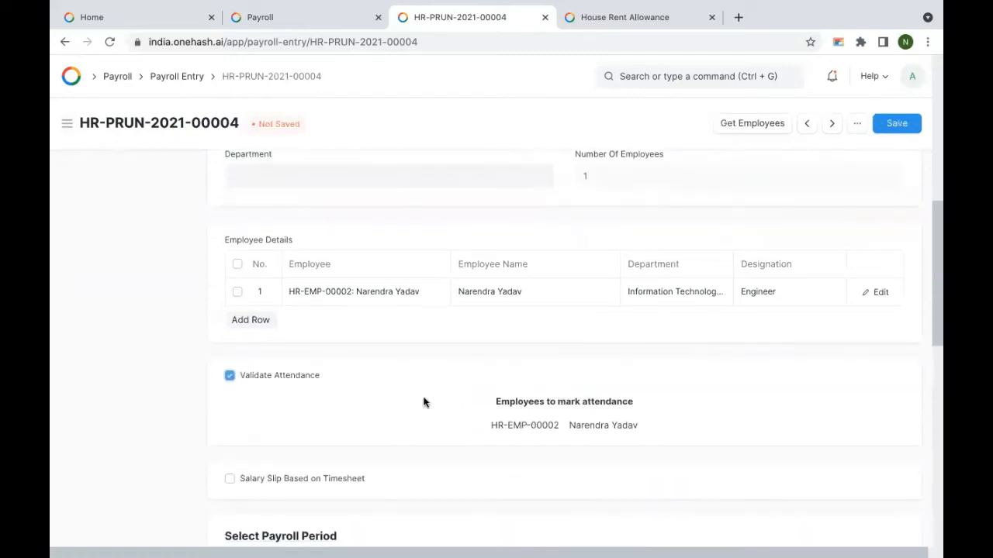
pyautogui.click(230, 376)
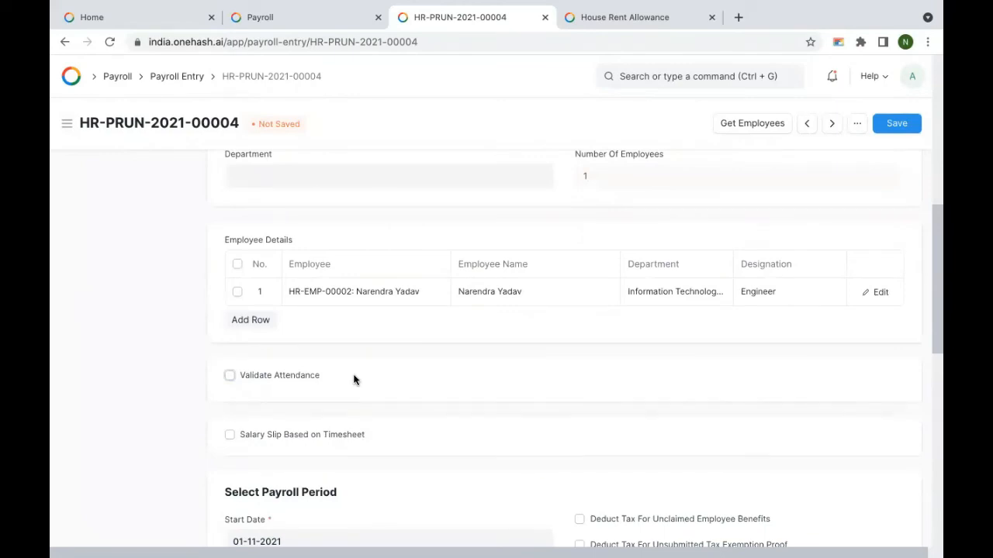
pyautogui.scroll(5, 403, 363)
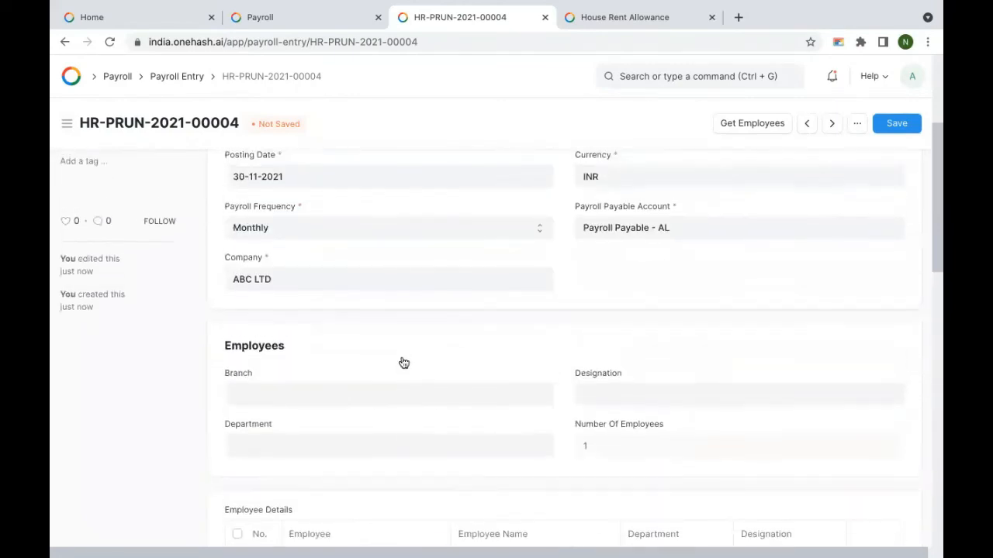
pyautogui.scroll(2, 403, 361)
pyautogui.scroll(-4, 404, 360)
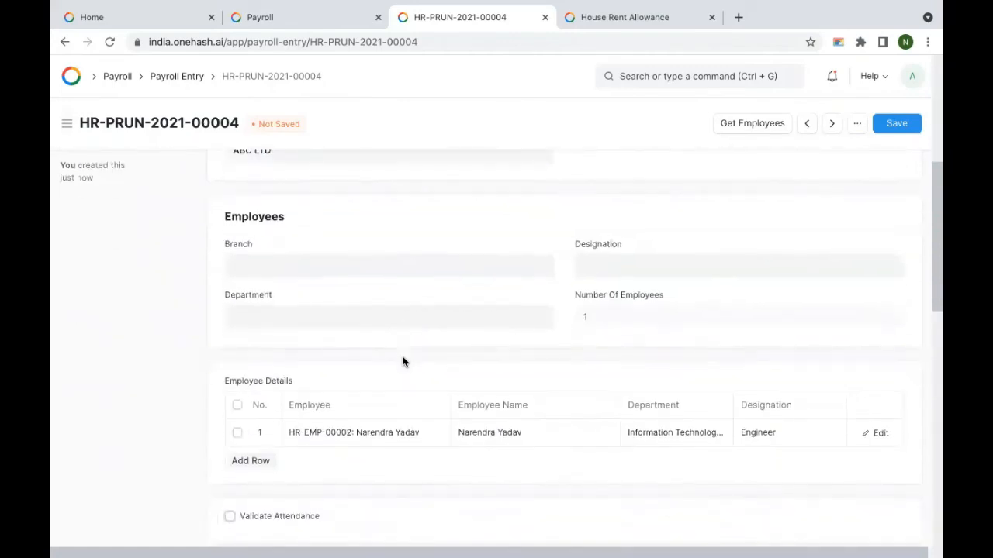
pyautogui.scroll(-2, 403, 362)
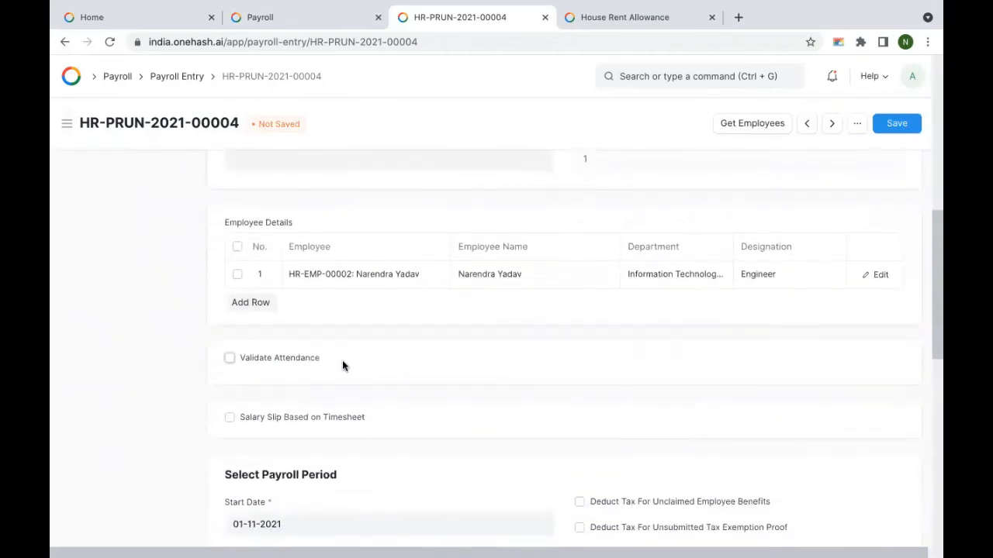
pyautogui.scroll(-2, 406, 350)
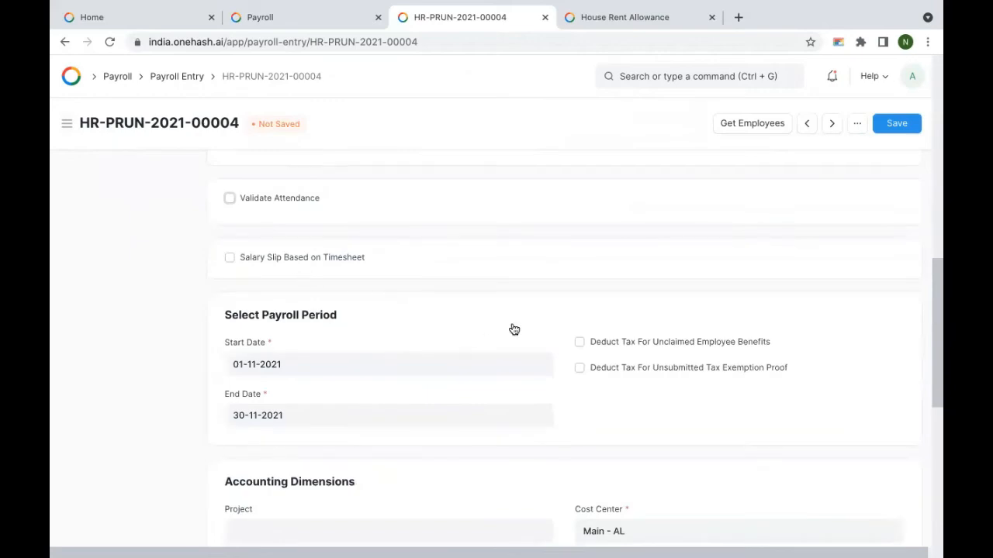
pyautogui.scroll(-1, 513, 330)
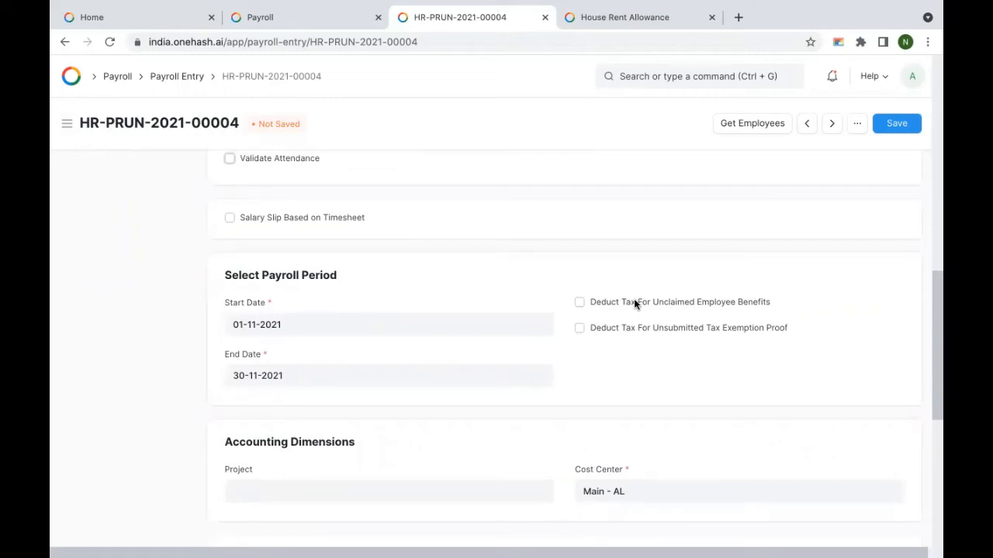
pyautogui.scroll(-5, 428, 354)
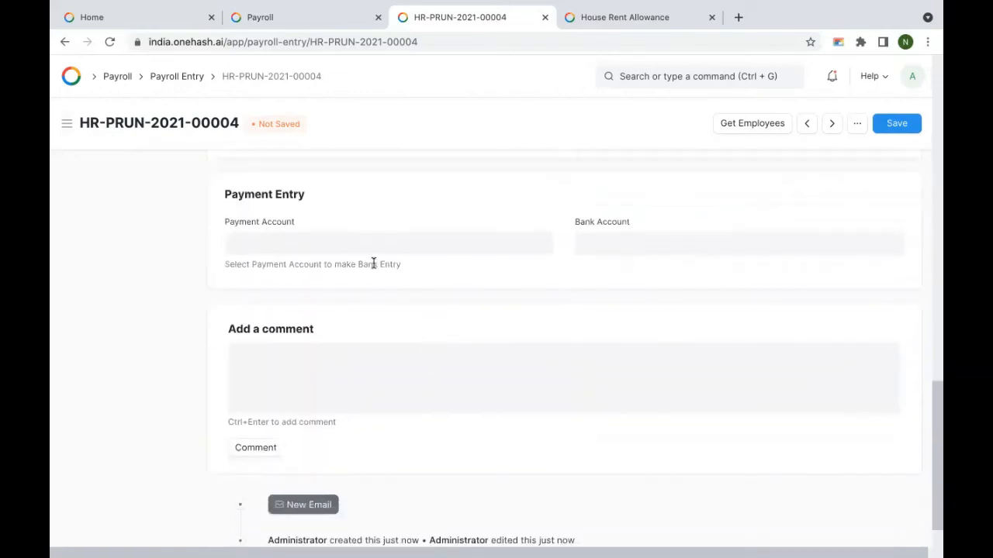
# Step: Reset the payroll entry's cost center to Main - AL, leaving the project empty
pyautogui.scroll(2, 310, 273)
pyautogui.click(269, 279)
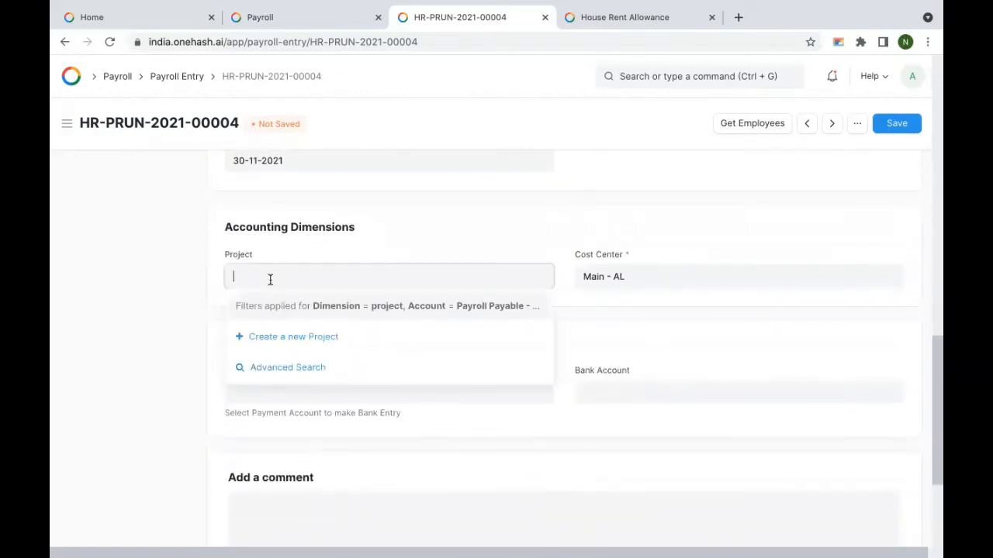
pyautogui.click(427, 232)
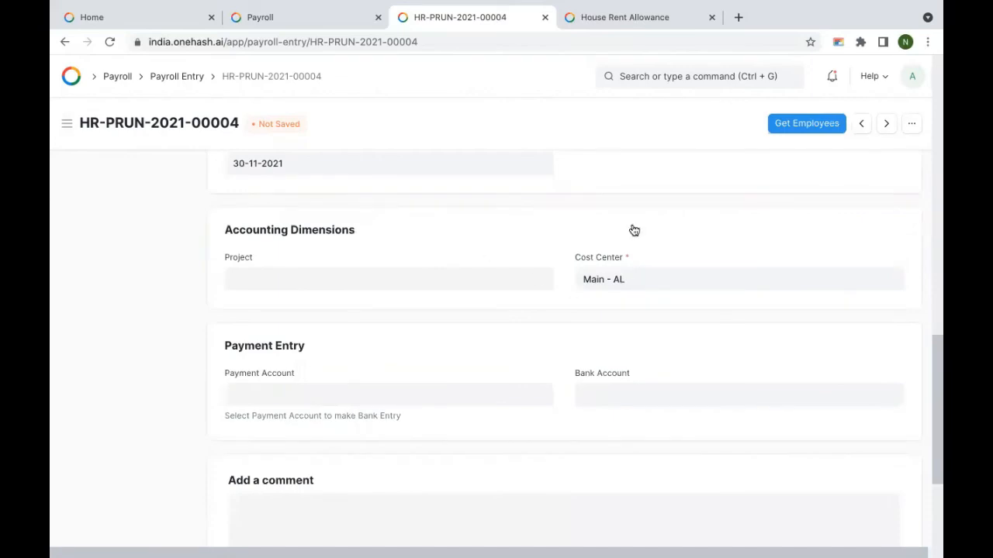
pyautogui.tripleClick(644, 277)
pyautogui.press('BackSpace')
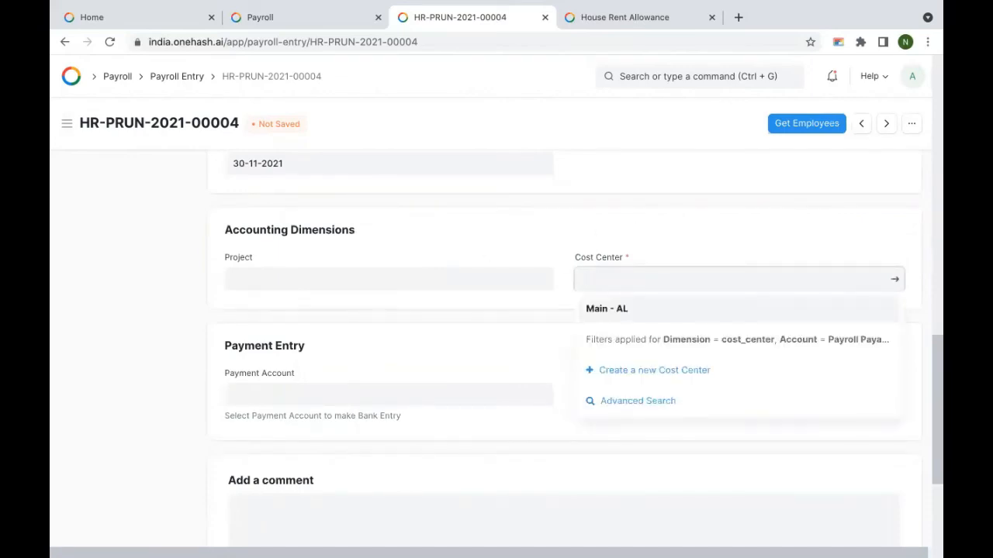
pyautogui.click(643, 309)
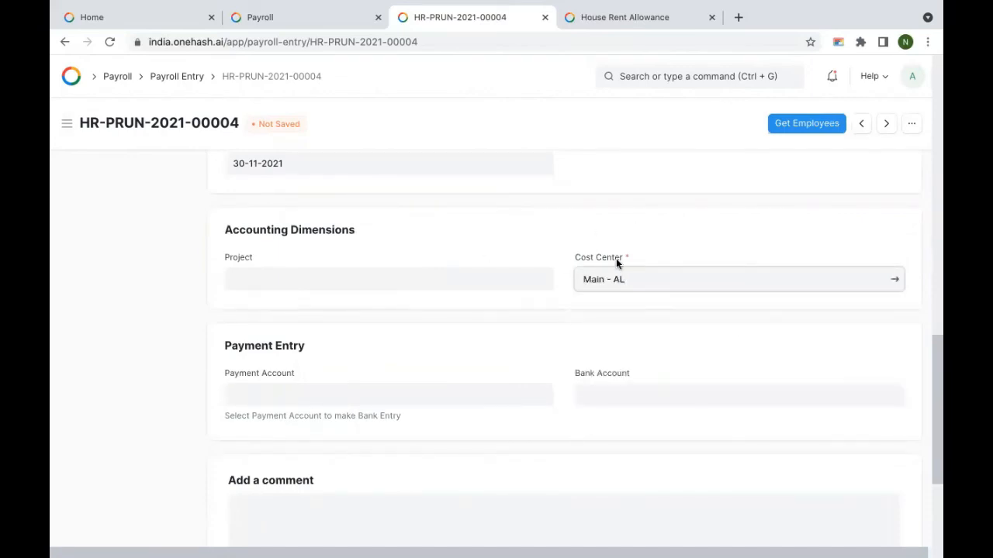
# Step: Set the payment account to HDFC - AL and pick the second HDFC bank account
pyautogui.scroll(-1, 348, 302)
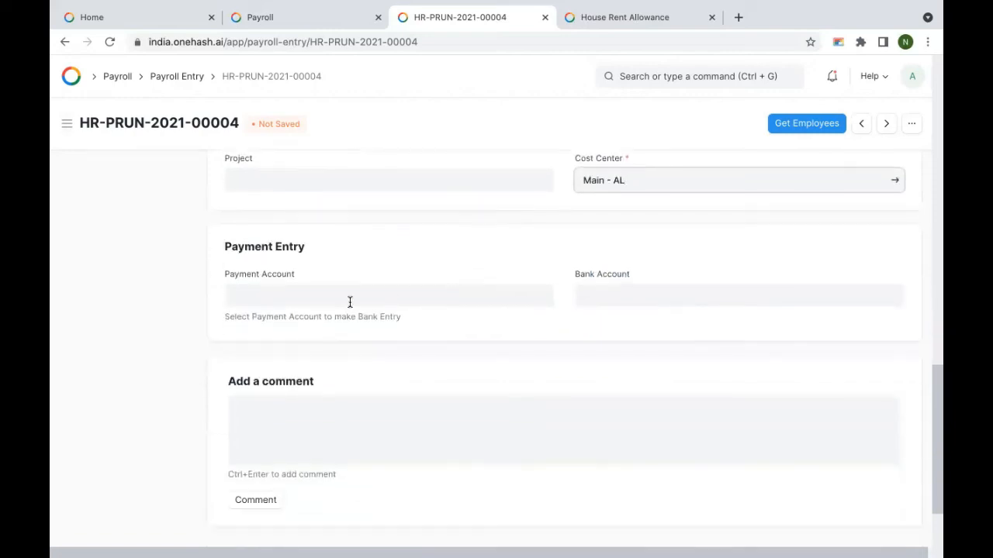
pyautogui.click(348, 301)
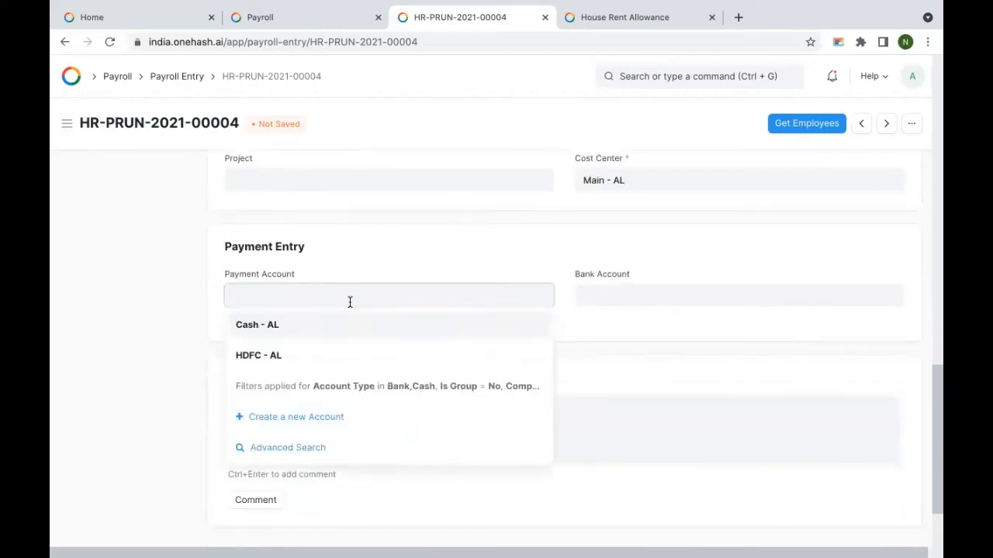
pyautogui.click(638, 296)
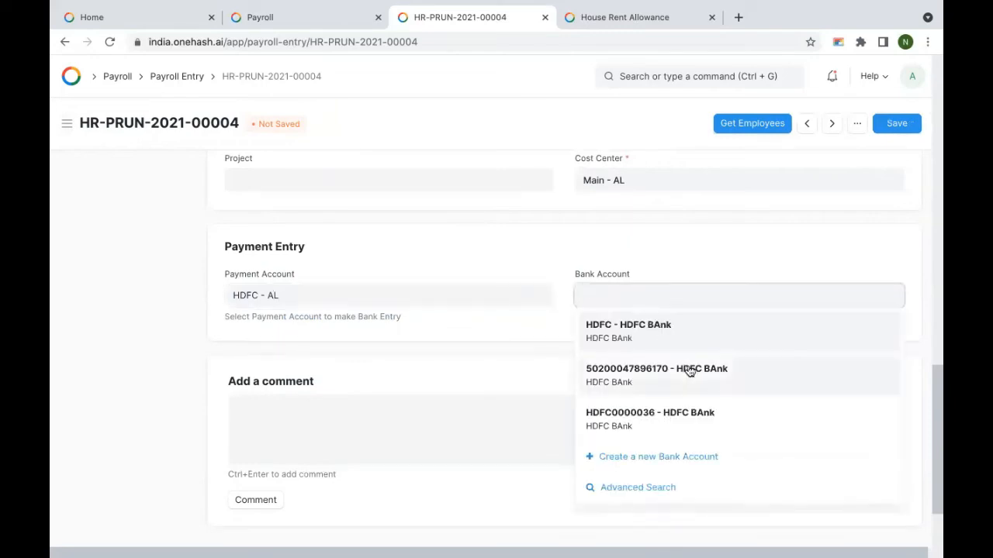
pyautogui.click(689, 372)
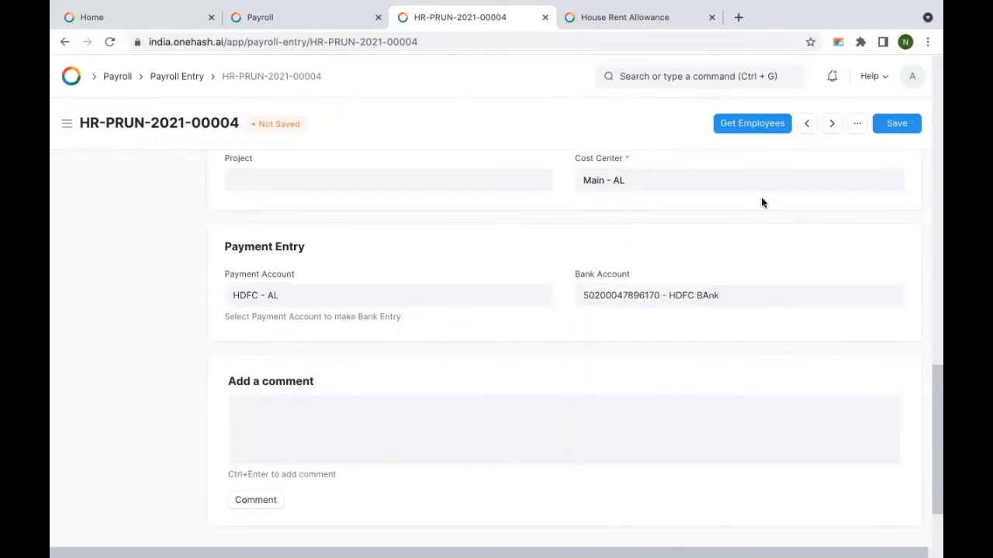
pyautogui.scroll(1, 760, 203)
pyautogui.scroll(4, 761, 203)
# Step: Save the entry, create the salary slip, and view the resulting Salary Slip list
pyautogui.click(896, 123)
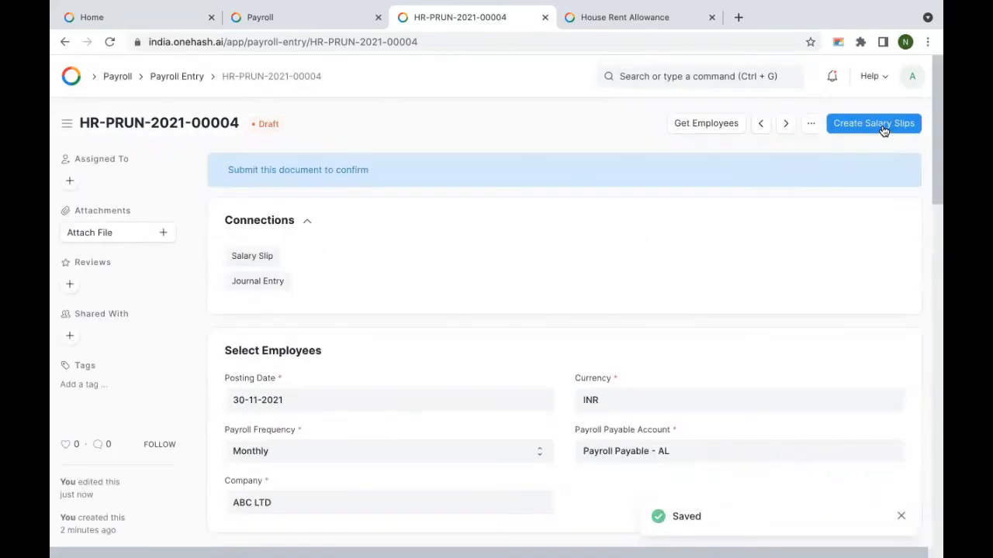
pyautogui.click(882, 127)
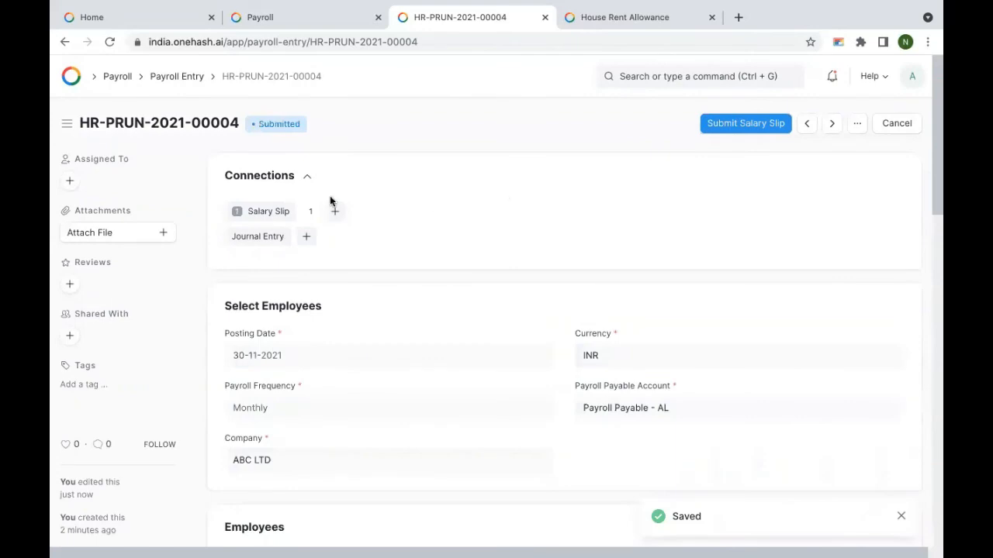
pyautogui.click(266, 212)
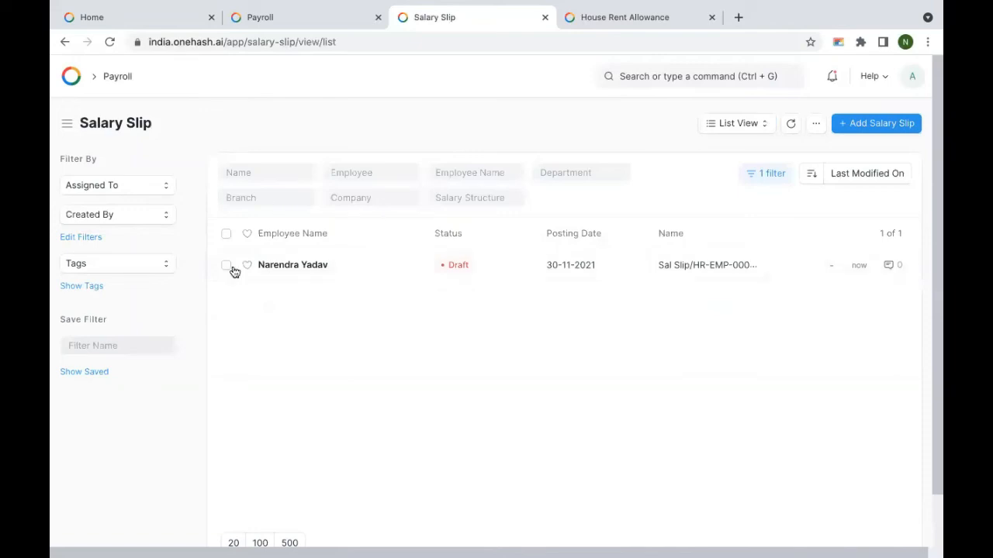
# Step: Show the Salary Register report for 01-11-2021 to 30-11-2021 with Draft document status
pyautogui.click(737, 128)
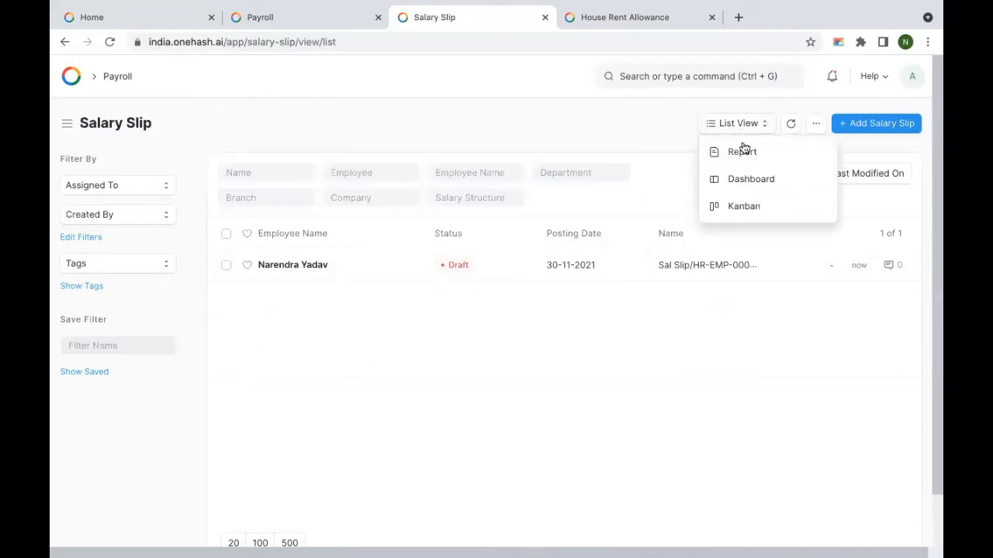
pyautogui.click(748, 158)
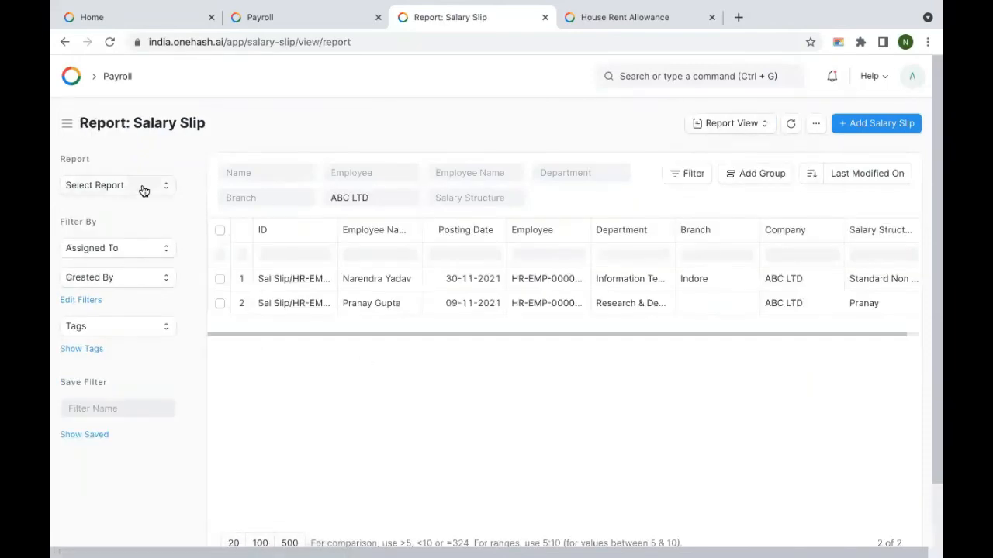
pyautogui.click(142, 188)
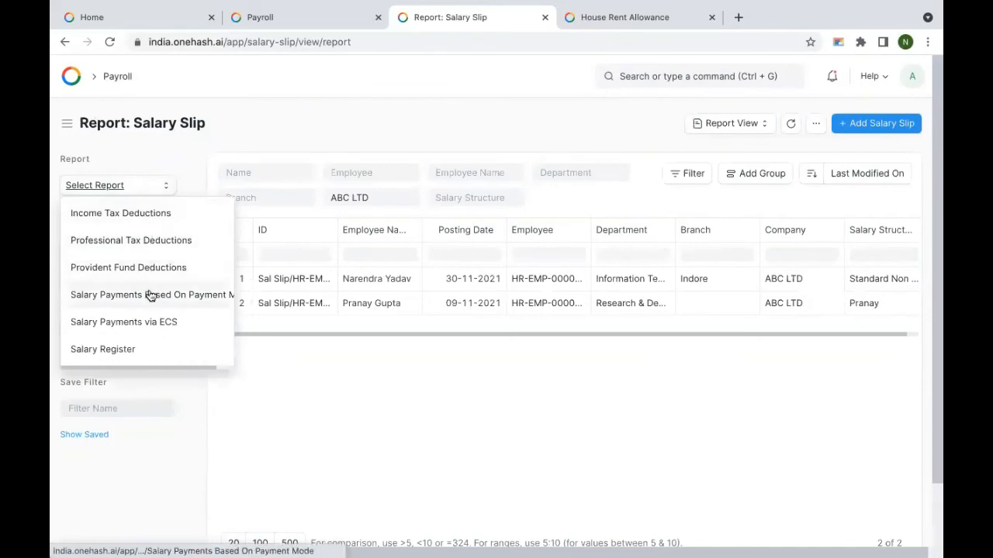
pyautogui.click(142, 351)
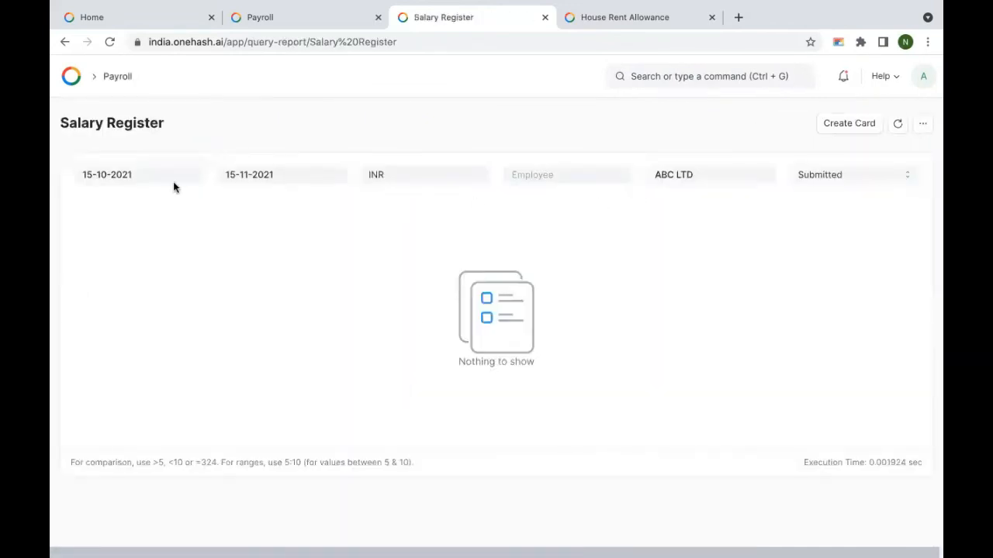
pyautogui.click(151, 174)
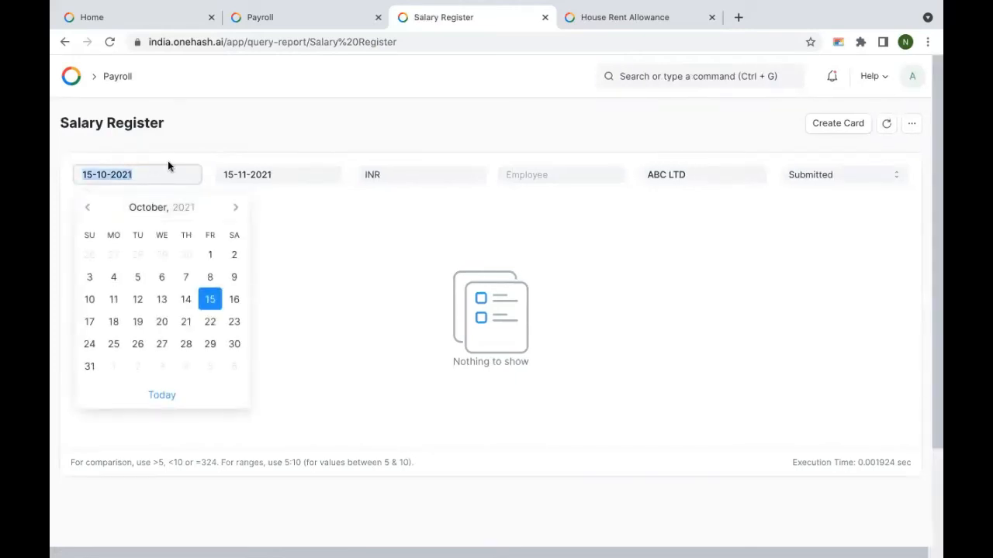
pyautogui.click(235, 207)
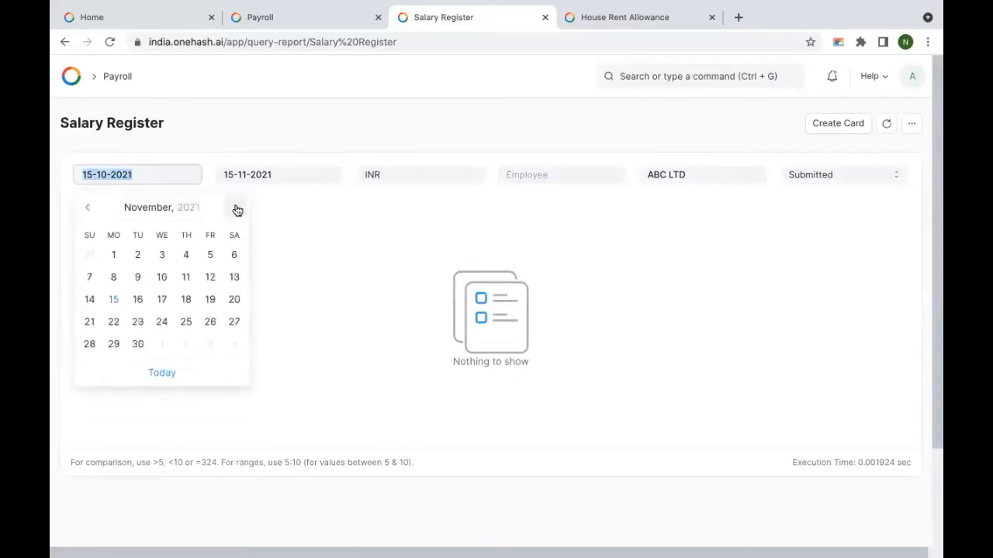
pyautogui.click(115, 254)
pyautogui.click(297, 177)
pyautogui.click(287, 341)
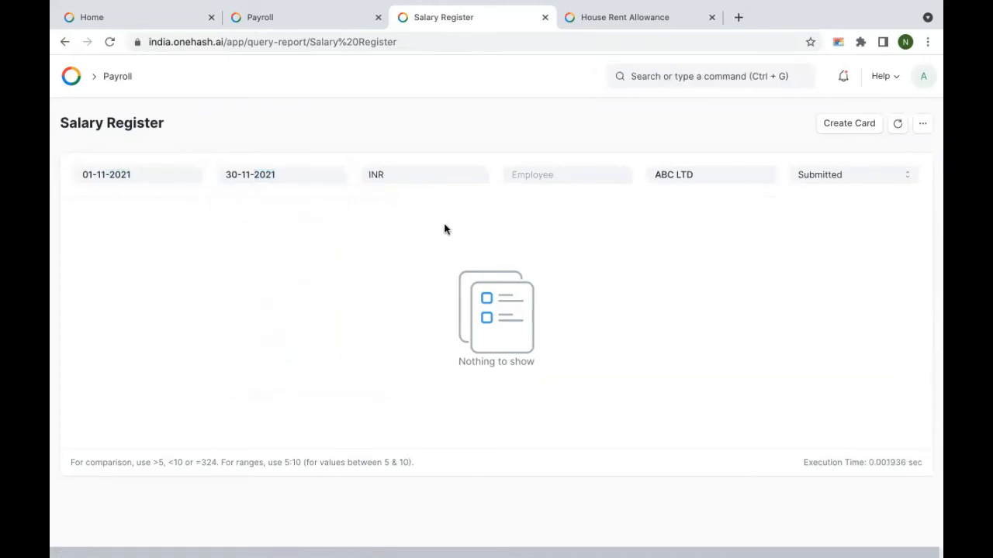
pyautogui.click(851, 176)
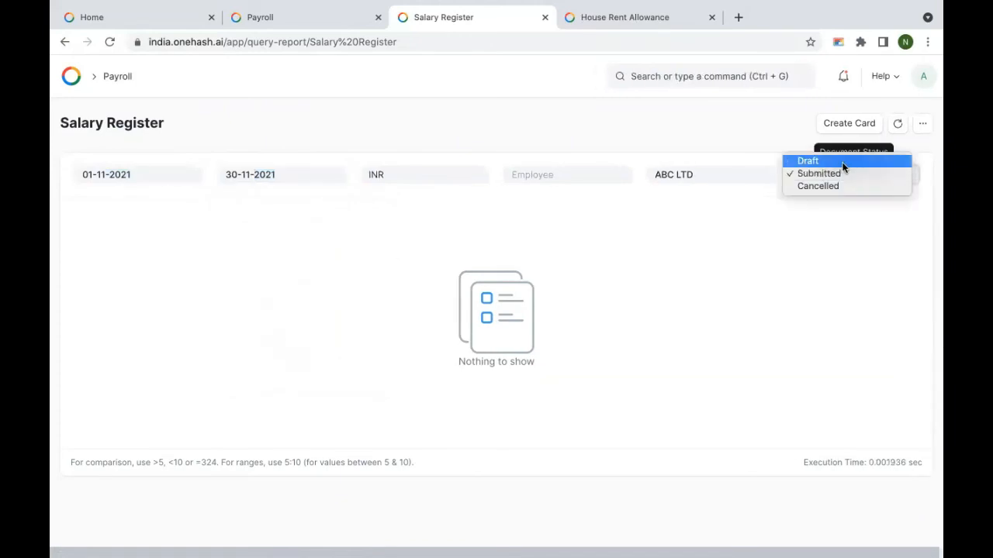
pyautogui.click(839, 163)
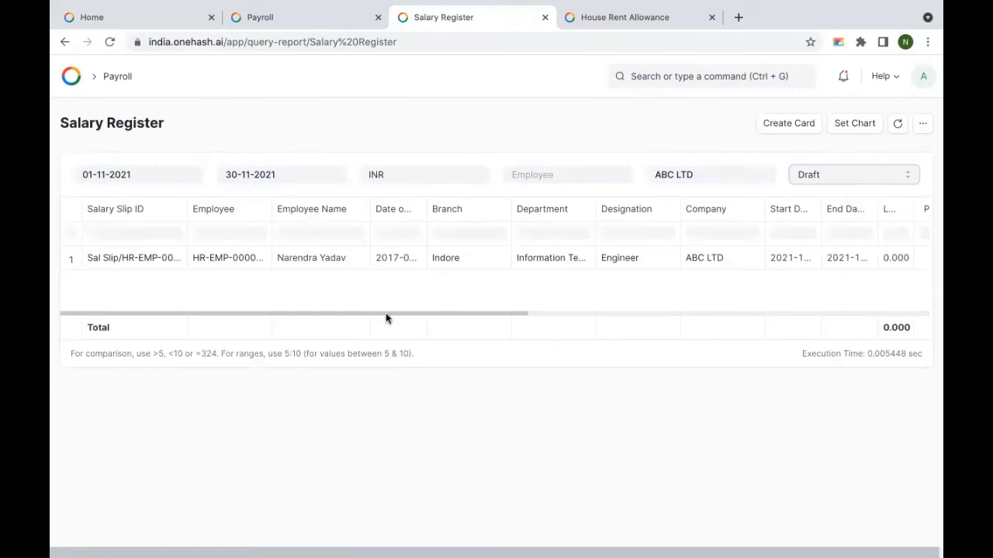
# Step: Scroll through the register columns, widening leave-without-pay, then return to the Salary Slip report
pyautogui.moveTo(385, 315); pyautogui.dragTo(490, 316)
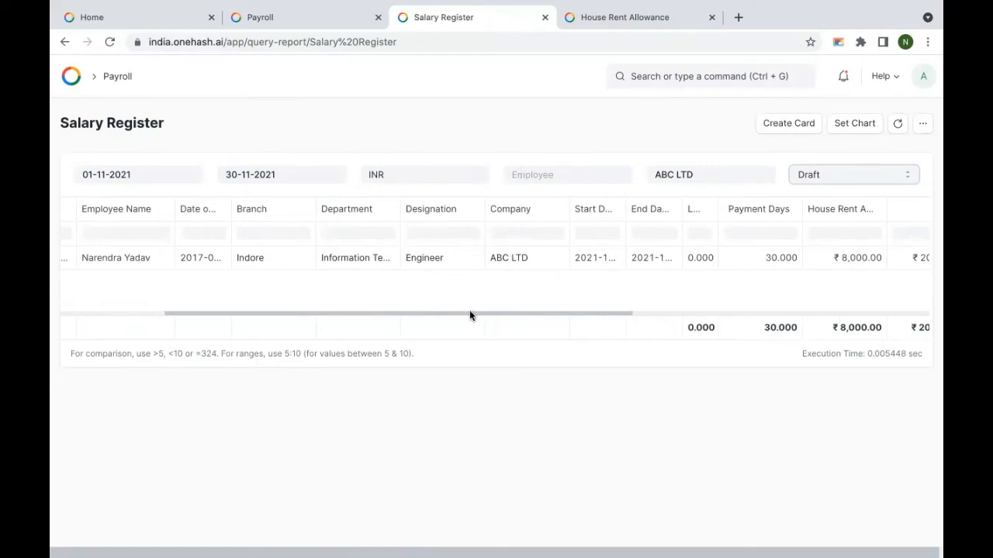
pyautogui.moveTo(470, 316); pyautogui.dragTo(594, 316)
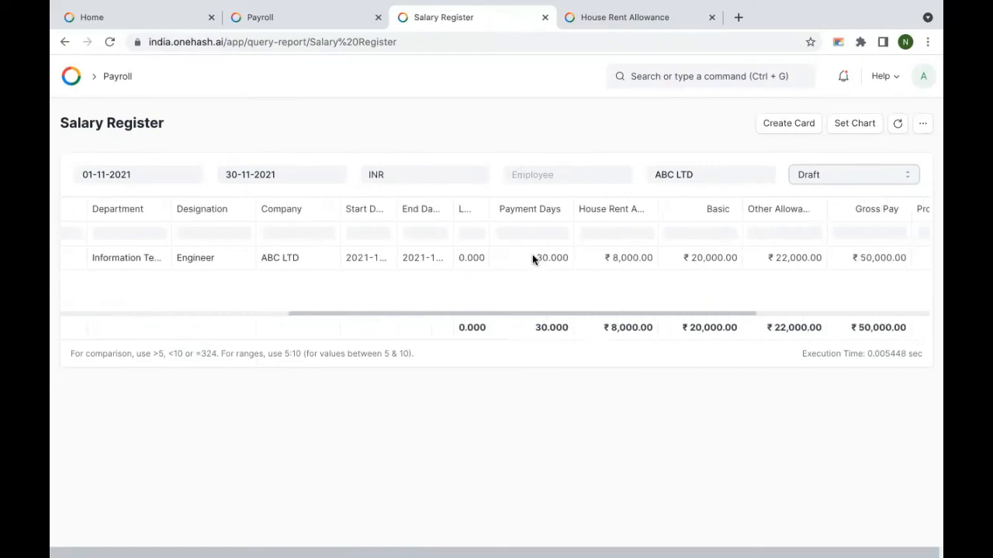
pyautogui.moveTo(488, 207); pyautogui.dragTo(532, 208)
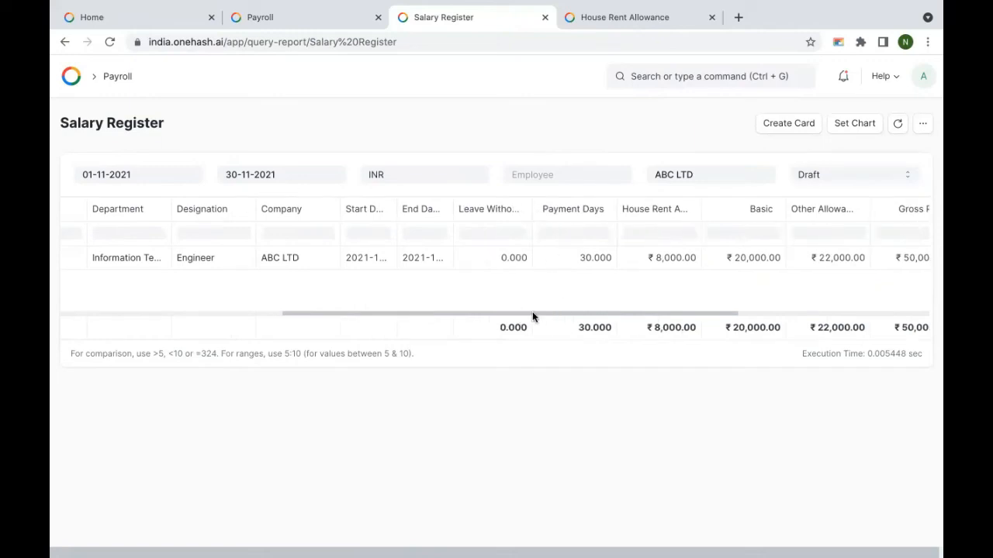
pyautogui.moveTo(532, 315); pyautogui.dragTo(743, 317)
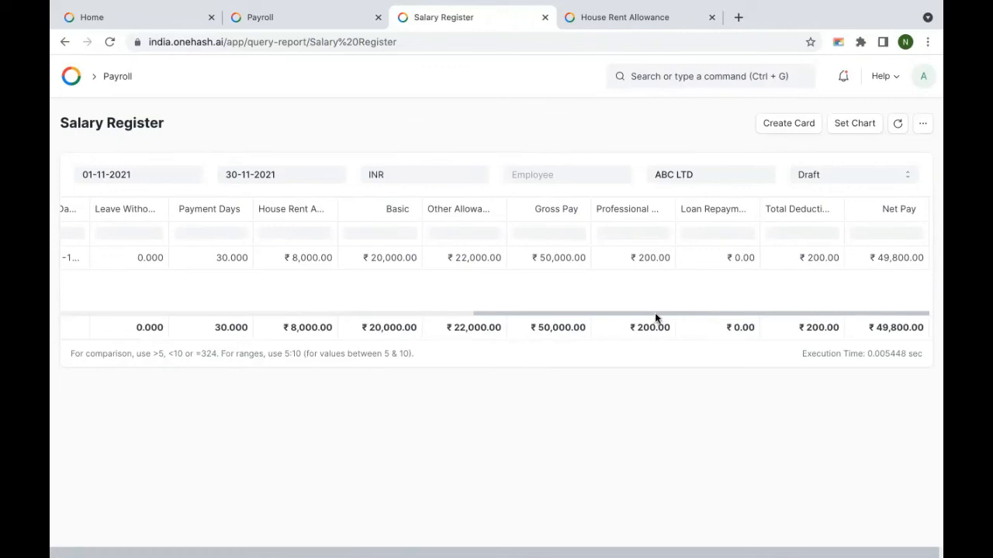
pyautogui.moveTo(655, 314); pyautogui.dragTo(224, 304)
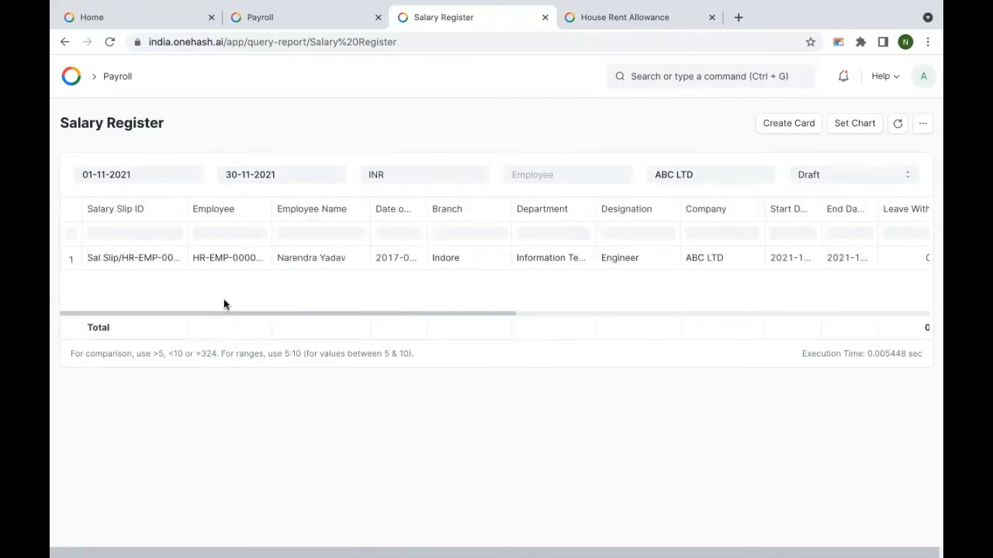
pyautogui.click(63, 43)
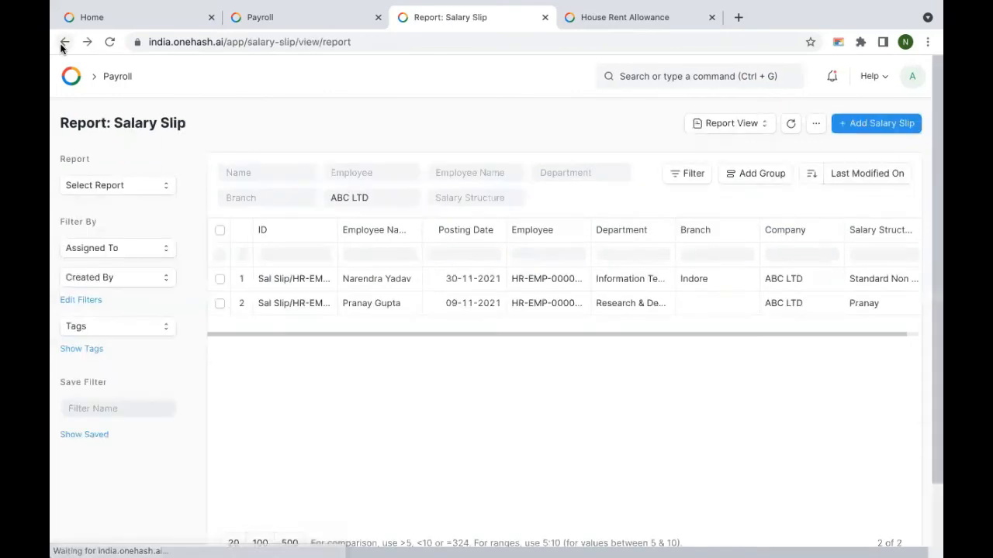
# Step: Return to payroll entry HR-PRUN-2021-00004 and confirm submitting its salary slip
pyautogui.click(64, 43)
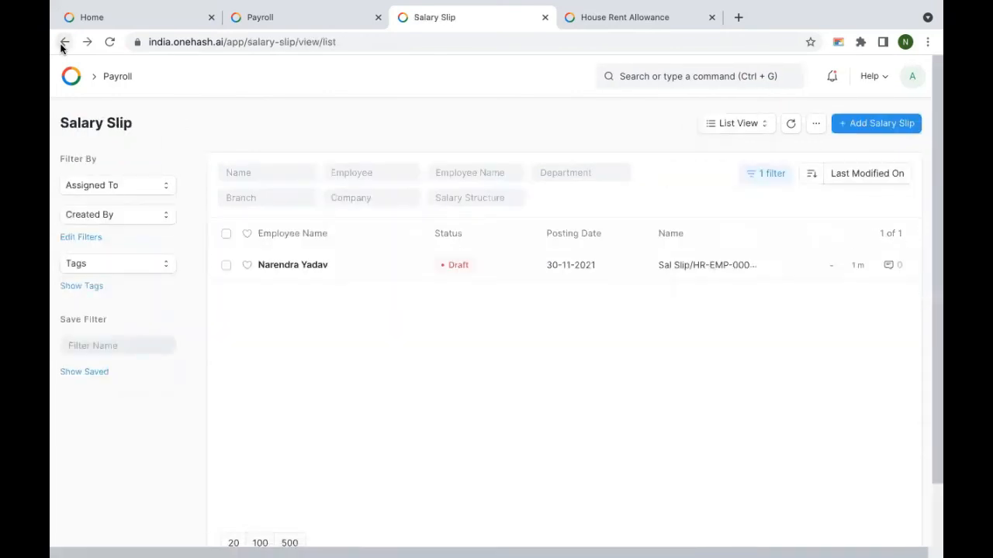
pyautogui.click(63, 42)
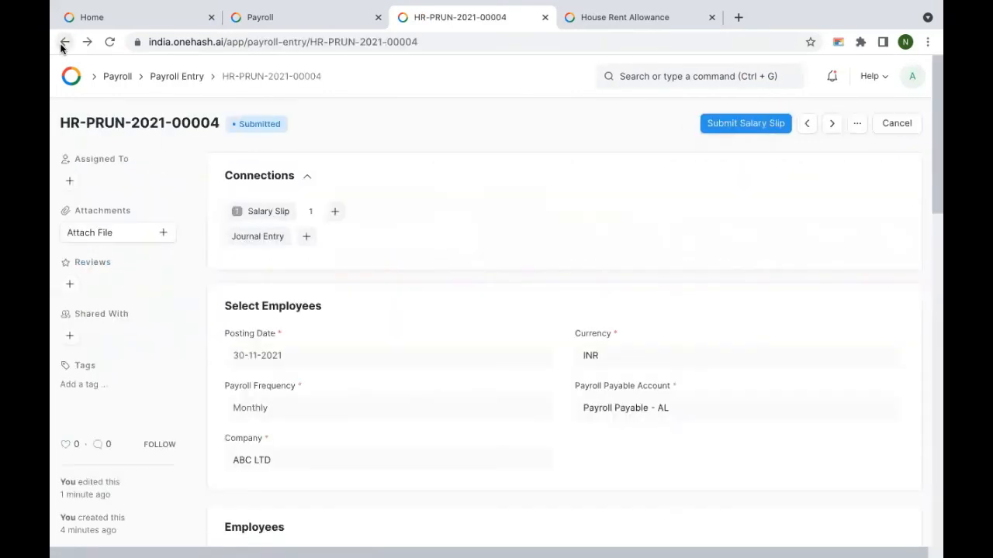
pyautogui.click(739, 125)
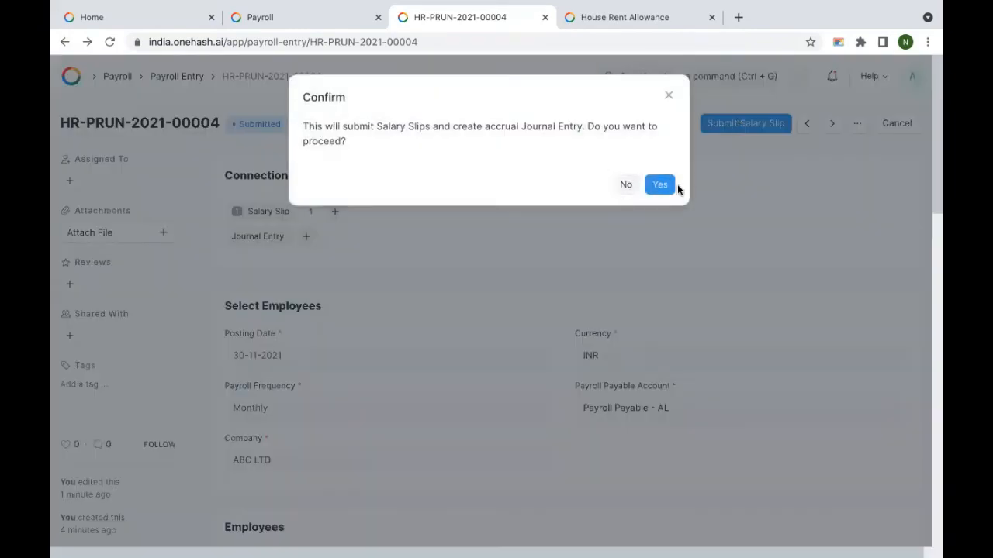
pyautogui.click(662, 188)
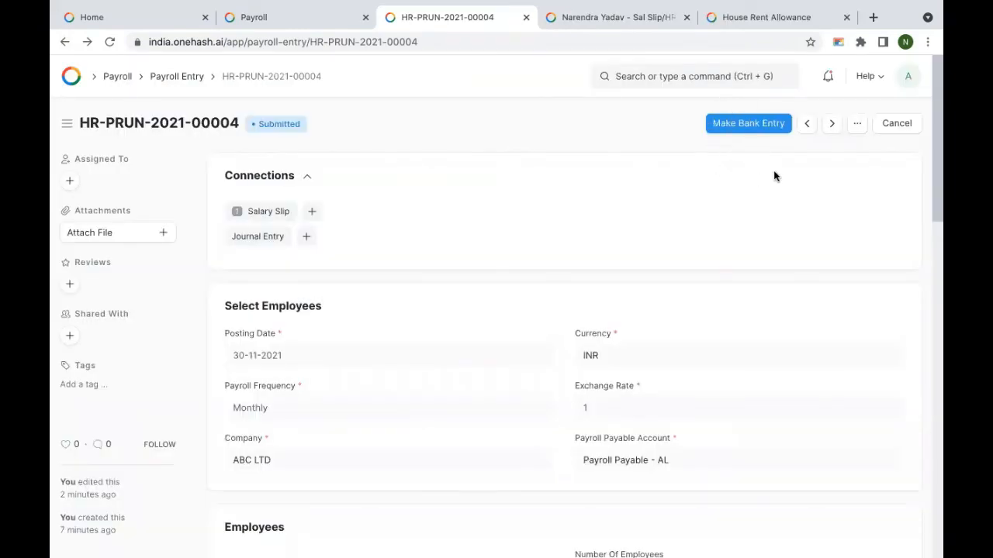
# Step: Make the bank entry with reference number 89989 and reference date 15-11-2021
pyautogui.click(749, 123)
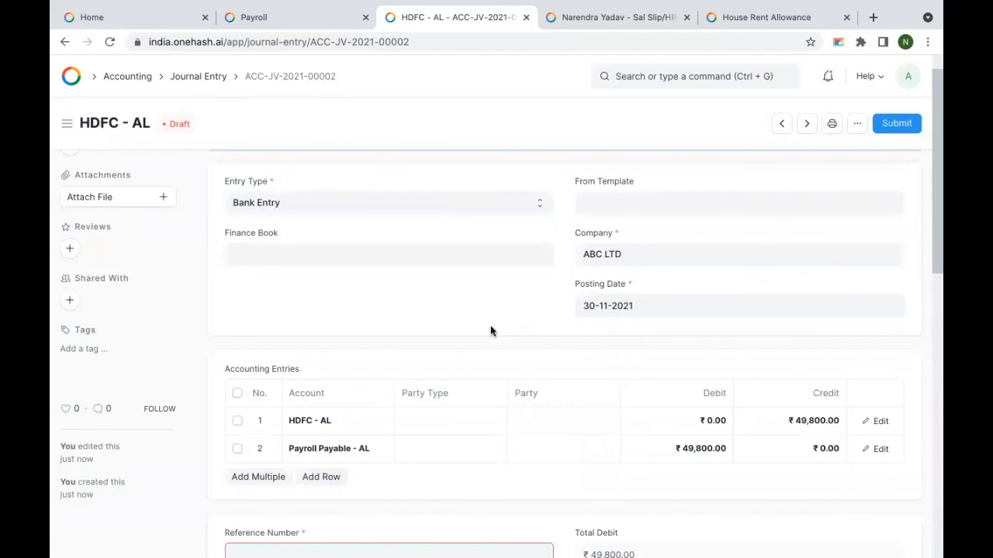
pyautogui.scroll(-3, 484, 293)
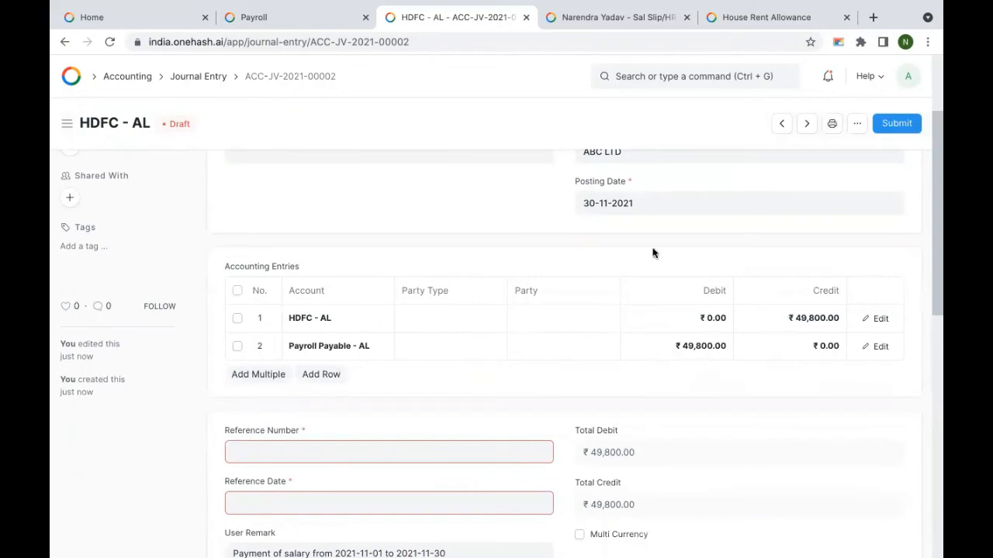
pyautogui.scroll(-3, 489, 365)
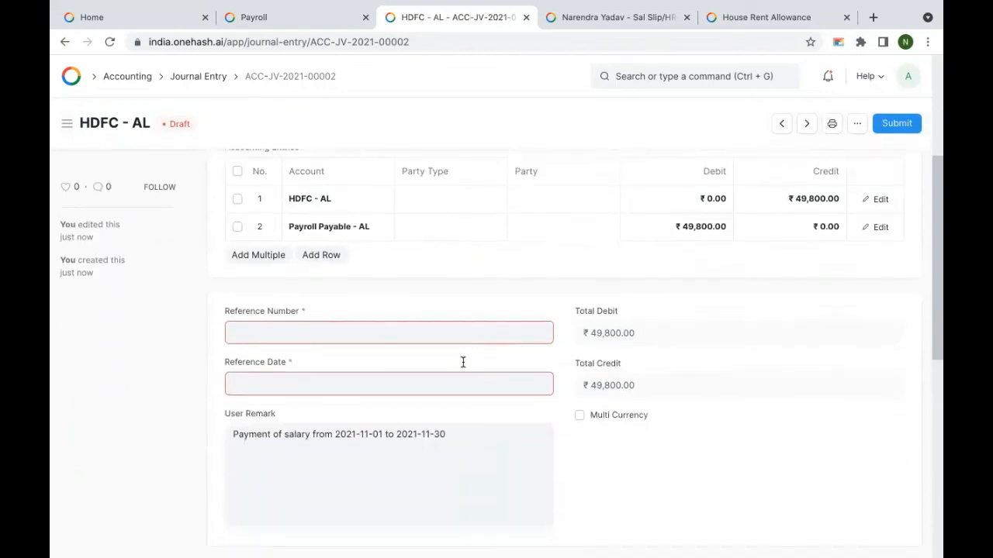
pyautogui.click(345, 324)
pyautogui.write('89989')
pyautogui.click(351, 374)
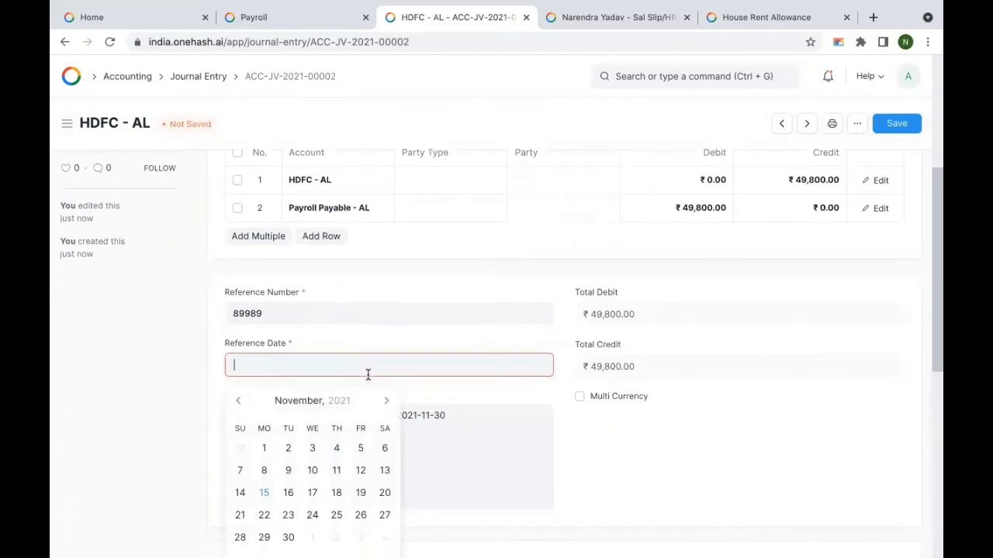
pyautogui.scroll(-2, 368, 374)
pyautogui.click(264, 392)
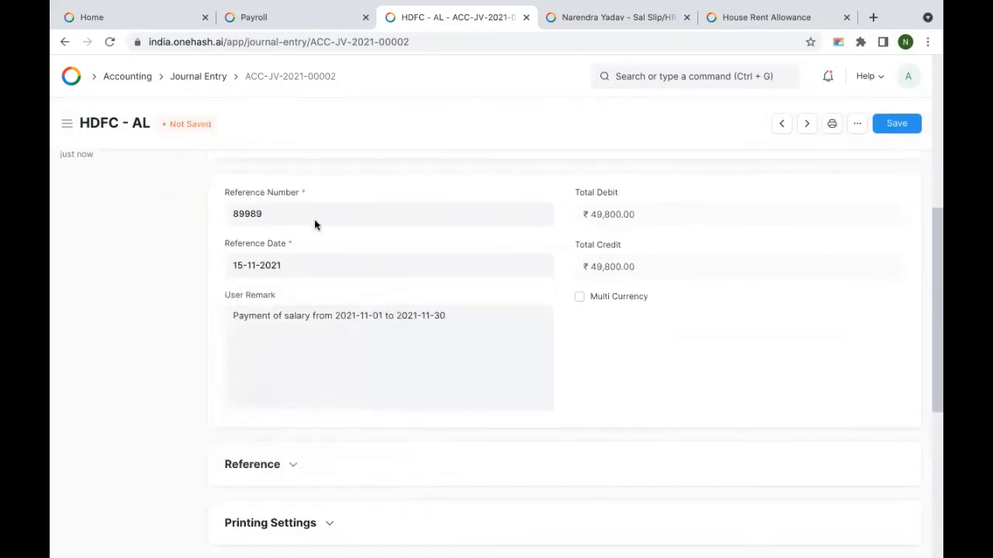
# Step: Save and submit the bank journal entry for the ₹49,800 net pay
pyautogui.scroll(-3, 466, 365)
pyautogui.click(310, 343)
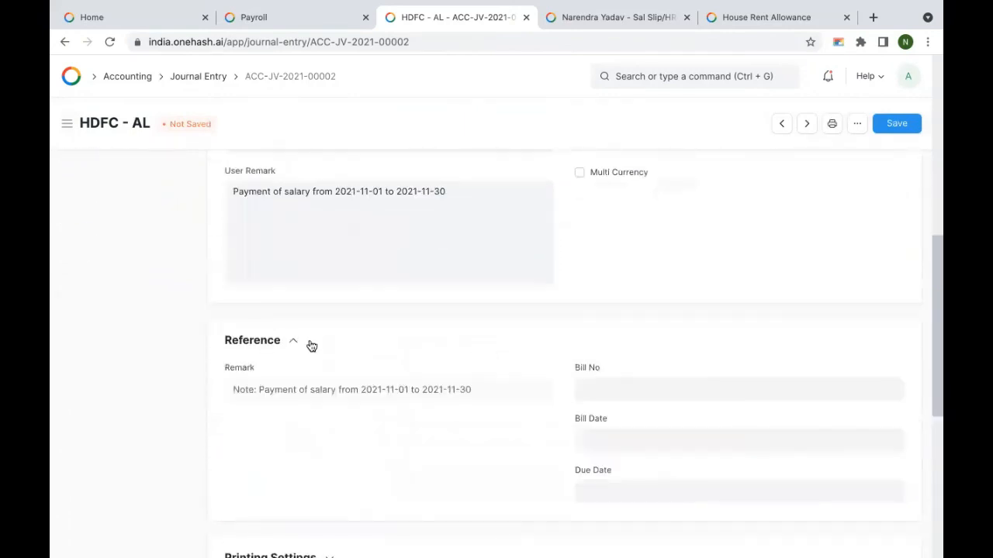
pyautogui.scroll(-2, 341, 346)
pyautogui.click(288, 475)
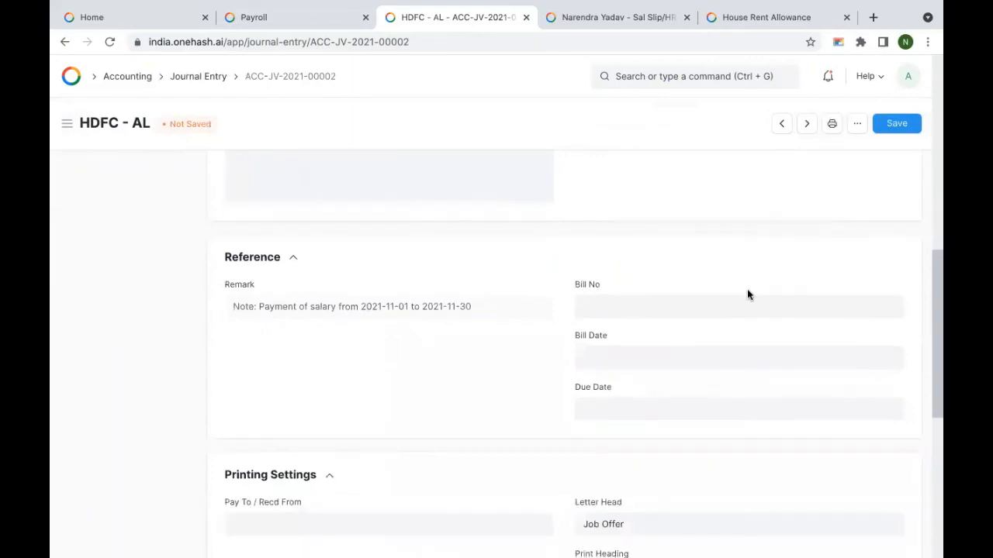
pyautogui.scroll(-3, 746, 288)
pyautogui.scroll(5, 747, 289)
pyautogui.click(912, 127)
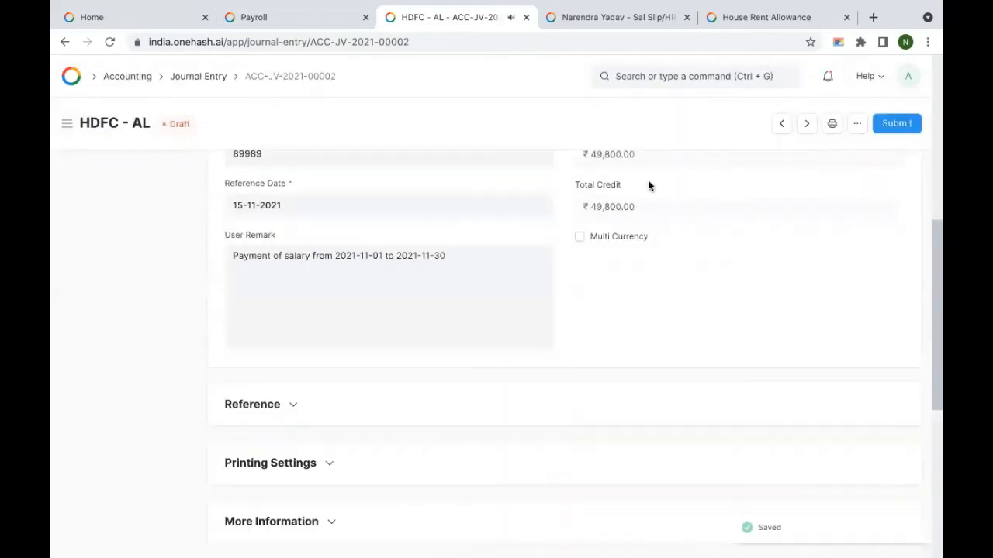
pyautogui.click(898, 128)
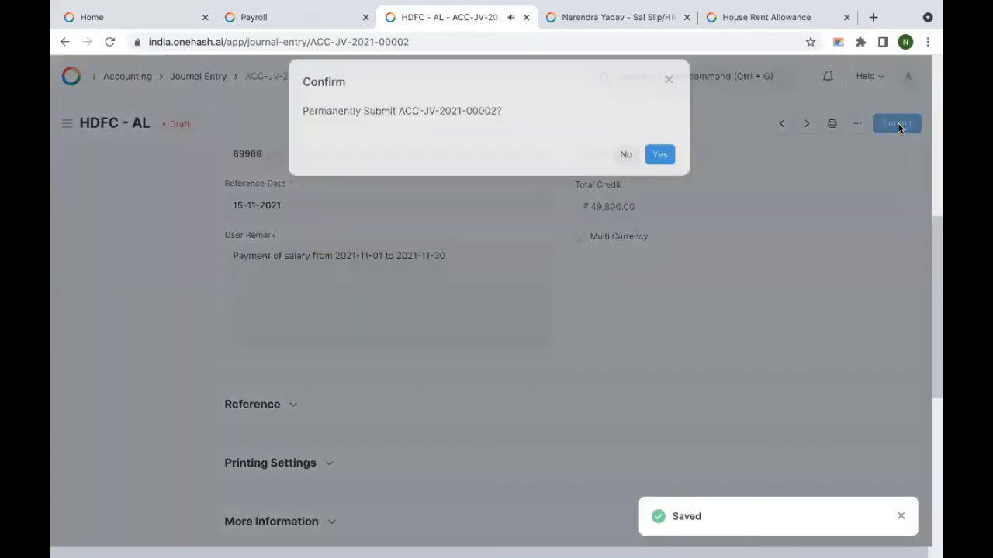
pyautogui.click(658, 175)
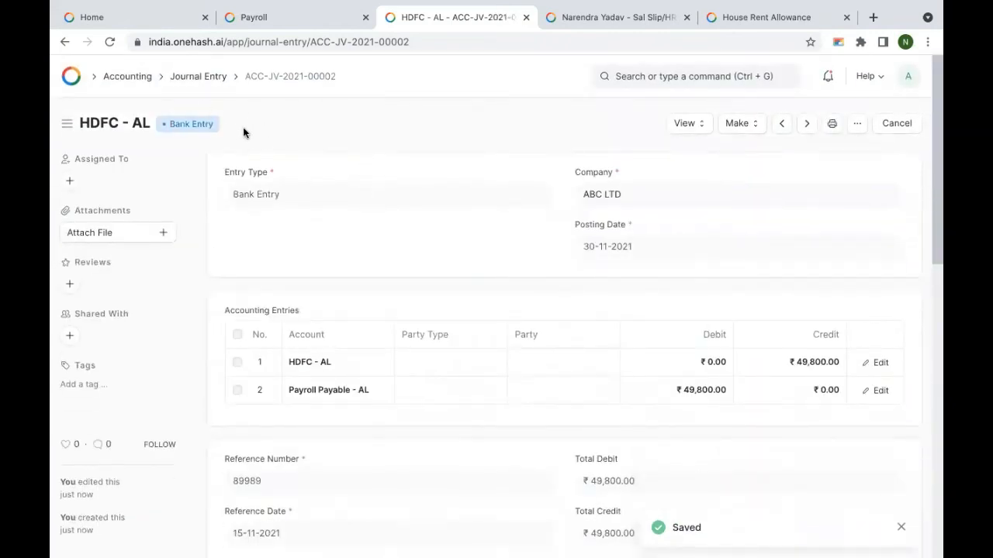
# Step: View this entry's General Ledger from 01-11-2021 to 01-12-2021, then return to ACC-JV-2021-00002
pyautogui.click(686, 128)
pyautogui.click(698, 156)
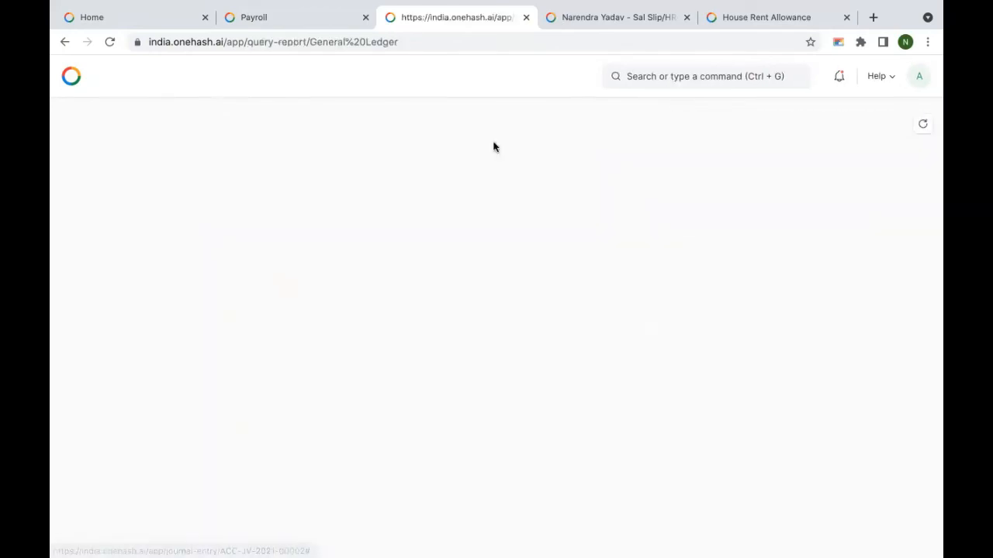
pyautogui.click(673, 97)
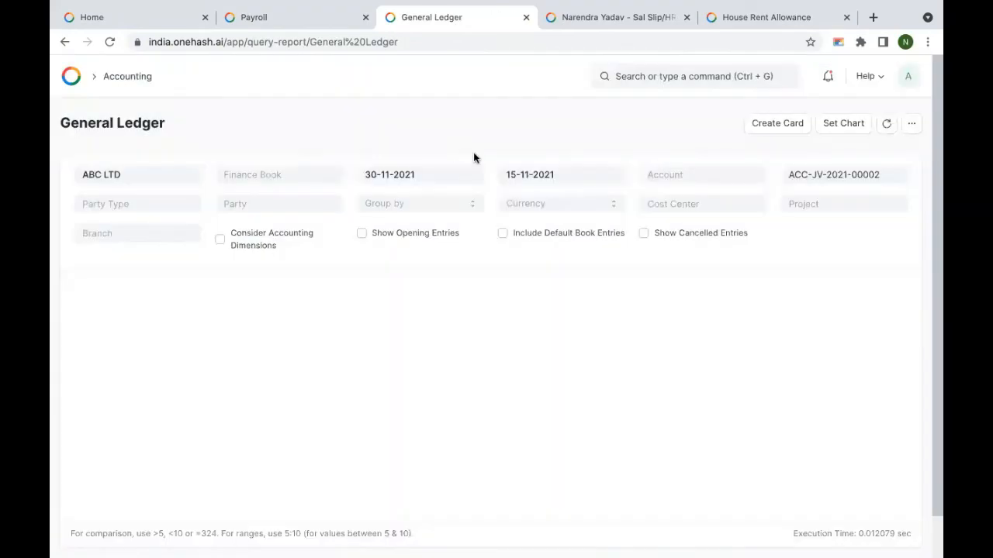
pyautogui.click(423, 172)
pyautogui.click(398, 254)
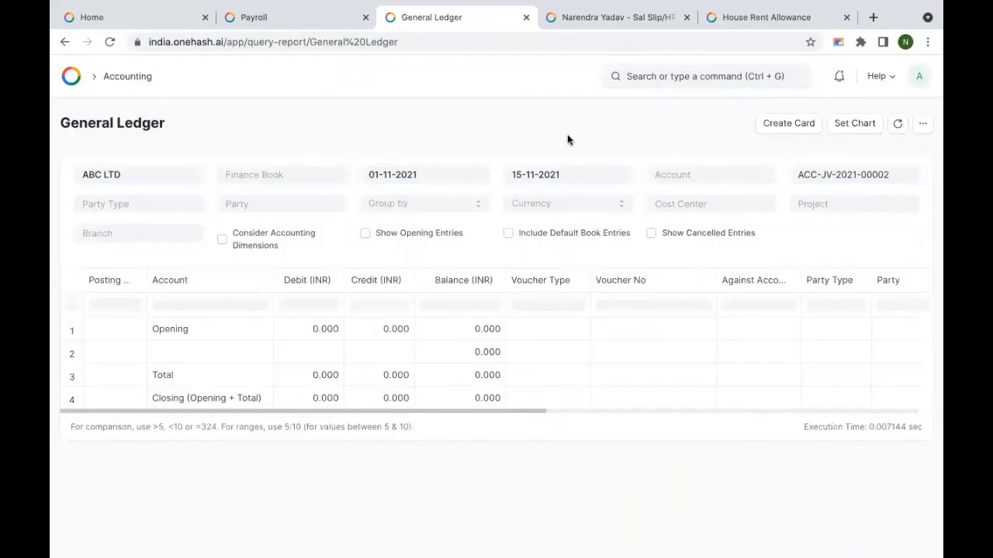
pyautogui.click(569, 174)
pyautogui.click(580, 349)
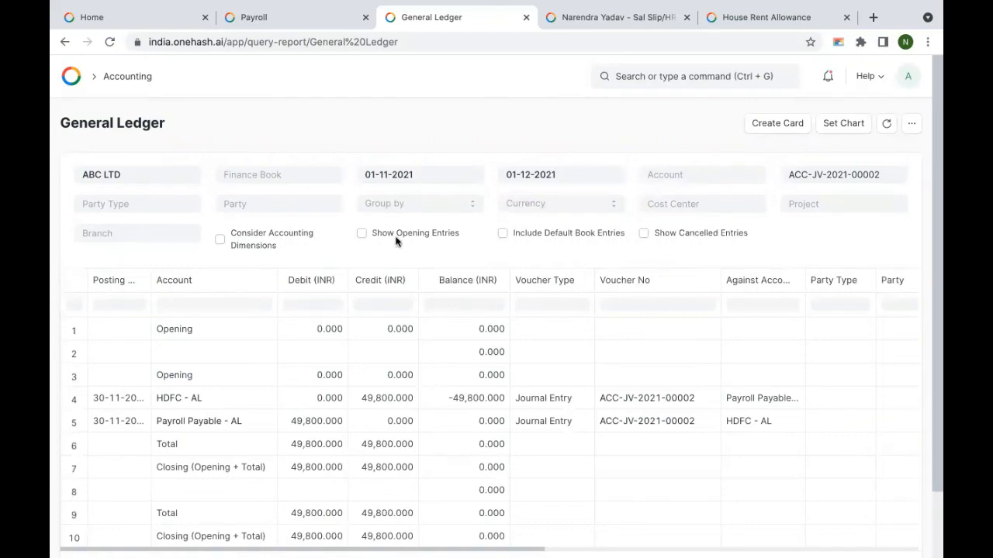
pyautogui.click(65, 42)
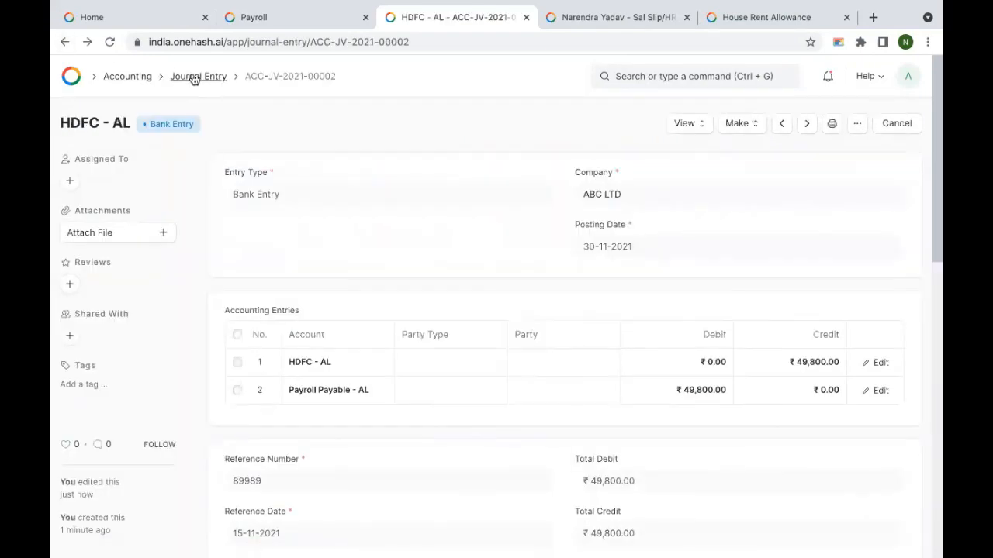
# Step: Open the Payroll Bank Remittance report covering 01-11-2021 to 01-12-2021
pyautogui.click(256, 18)
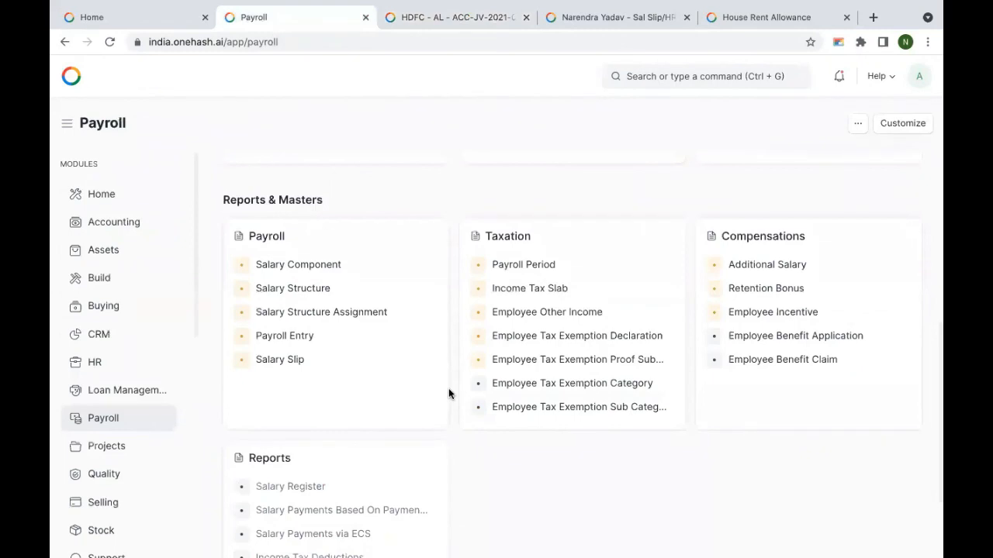
pyautogui.scroll(-3, 449, 392)
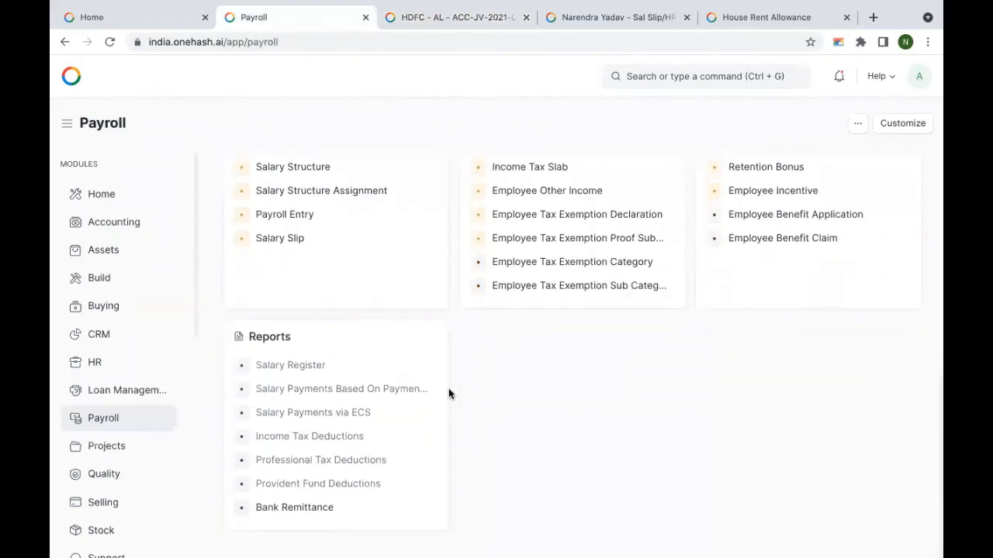
pyautogui.click(296, 511)
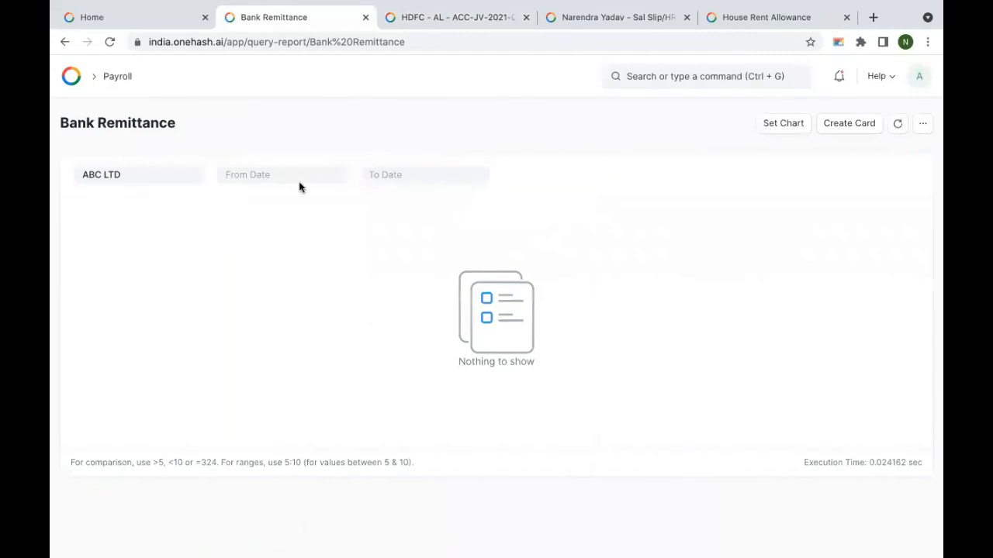
pyautogui.click(280, 173)
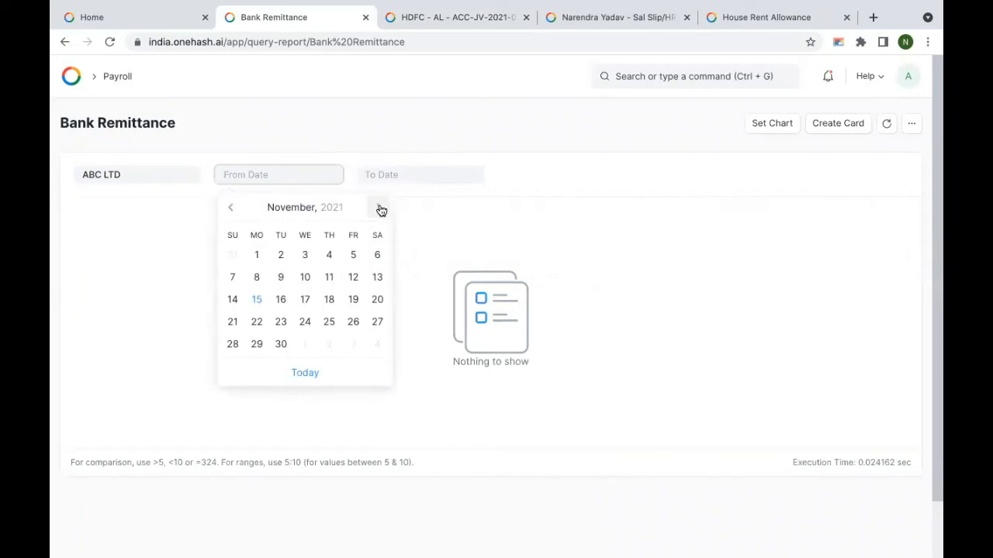
pyautogui.click(259, 258)
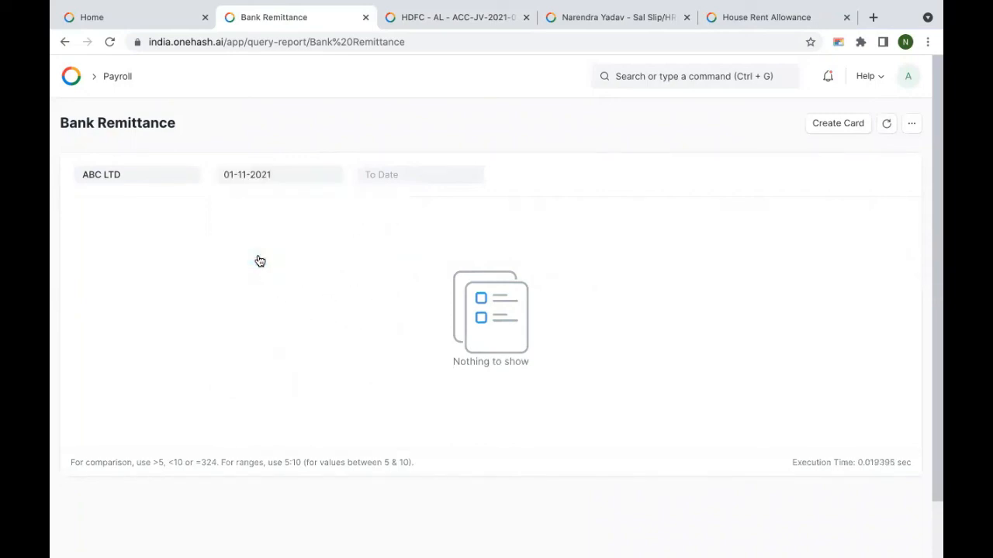
pyautogui.click(406, 179)
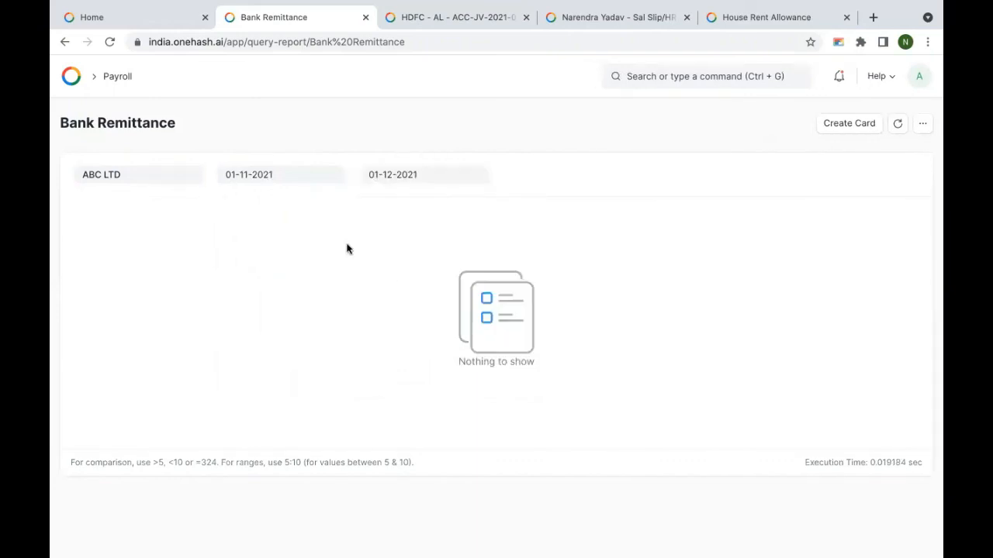
pyautogui.click(694, 71)
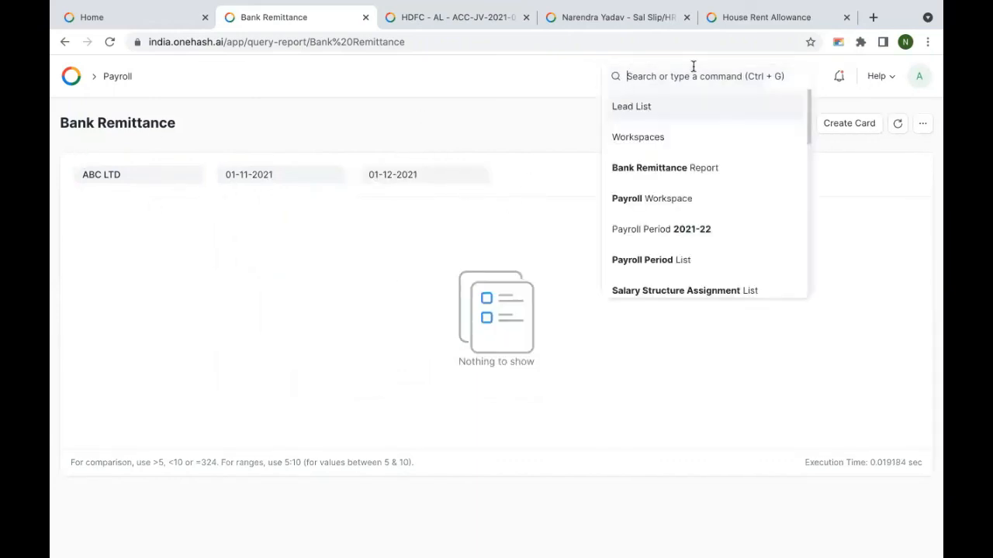
# Step: Find the Employee List via search and open the employee's record
pyautogui.write('ban')
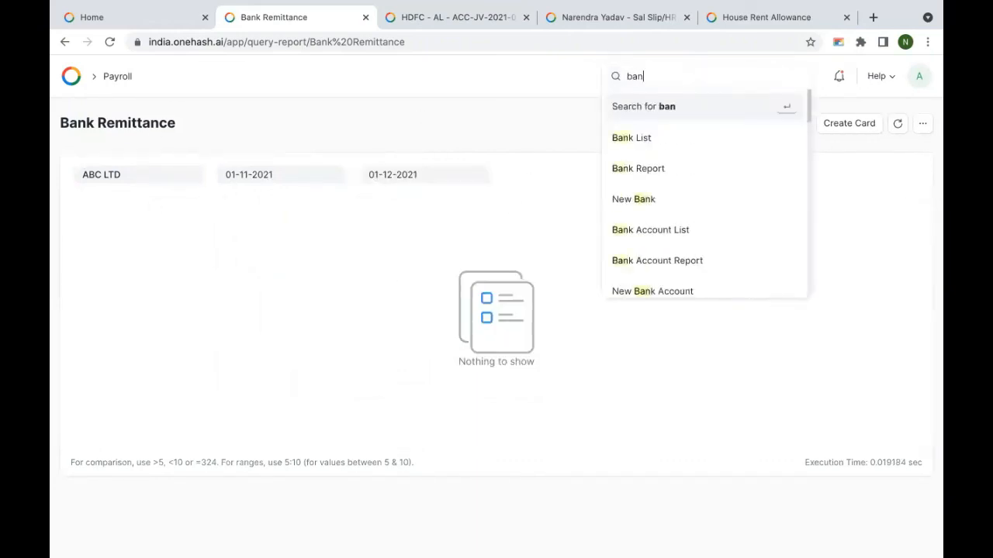
pyautogui.write('k')
pyautogui.press('BackSpace')
pyautogui.press('BackSpace')
pyautogui.press('BackSpace')
pyautogui.press('BackSpace')
pyautogui.press('BackSpace')
pyautogui.write('empl')
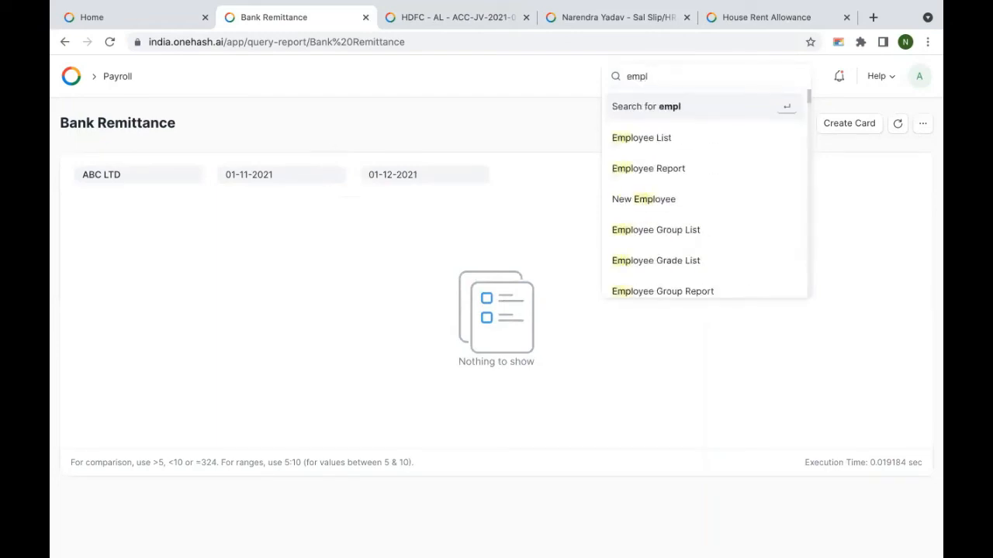
pyautogui.click(649, 139)
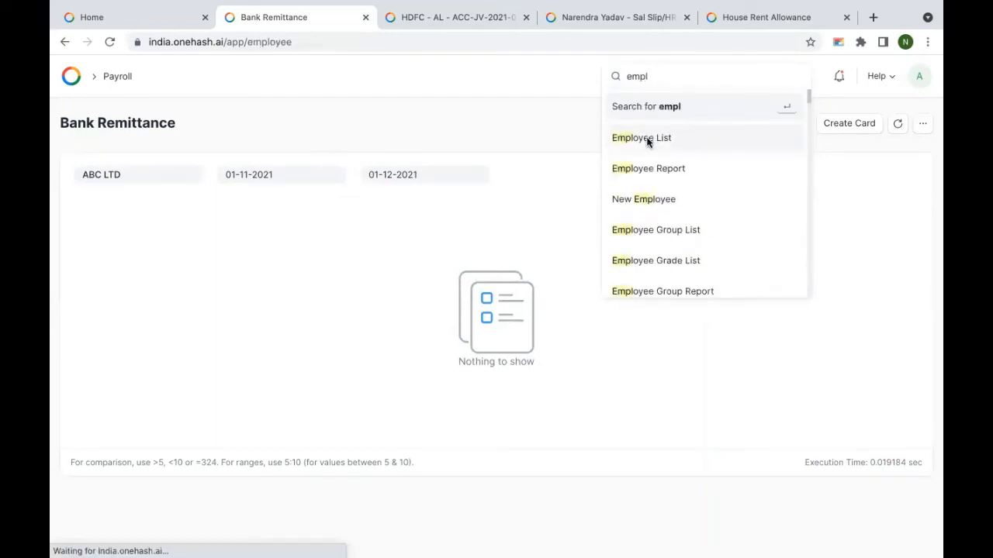
pyautogui.click(282, 246)
pyautogui.scroll(-20, 379, 303)
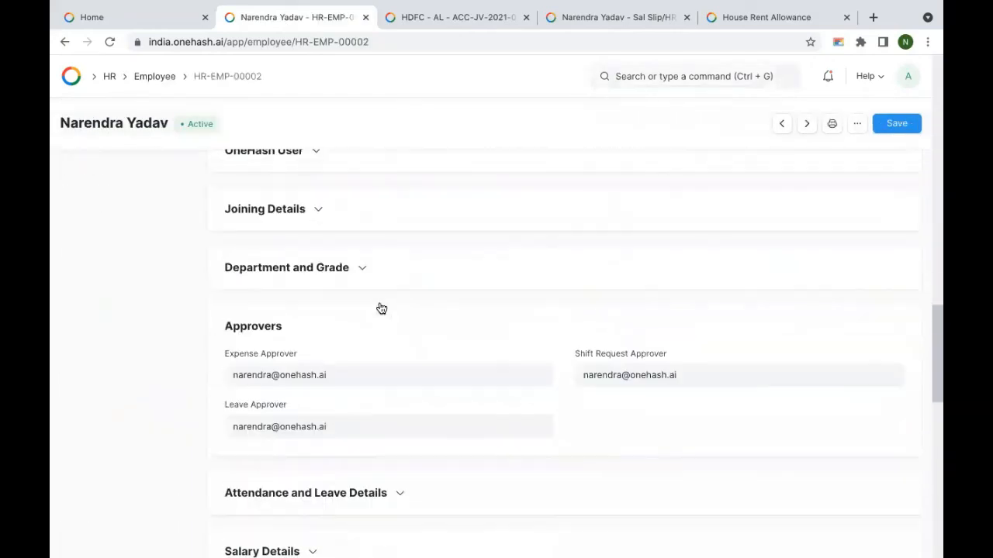
pyautogui.scroll(-1, 379, 307)
pyautogui.scroll(5, 380, 310)
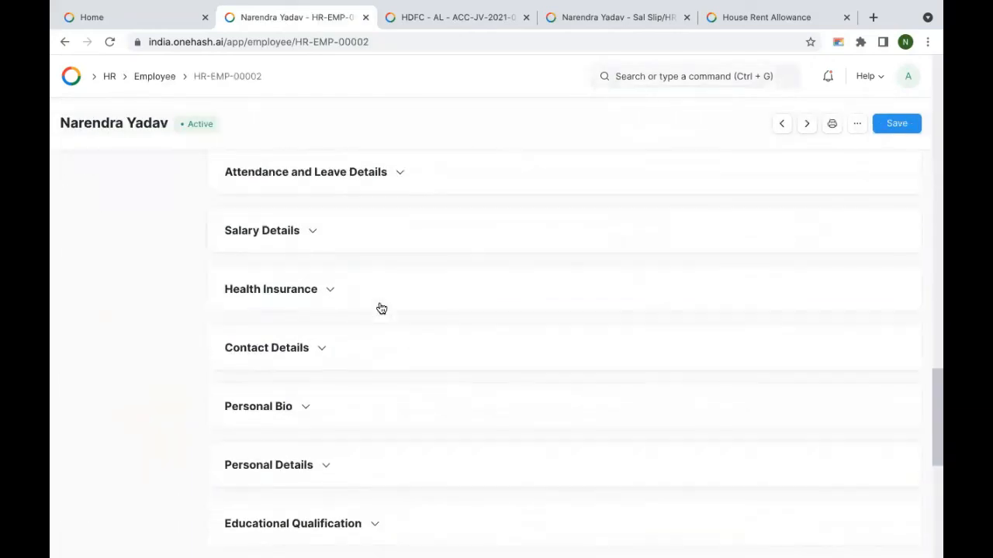
# Step: Set the employee's salary mode to Bank in Salary Details
pyautogui.click(320, 404)
pyautogui.scroll(-1, 349, 392)
pyautogui.click(381, 379)
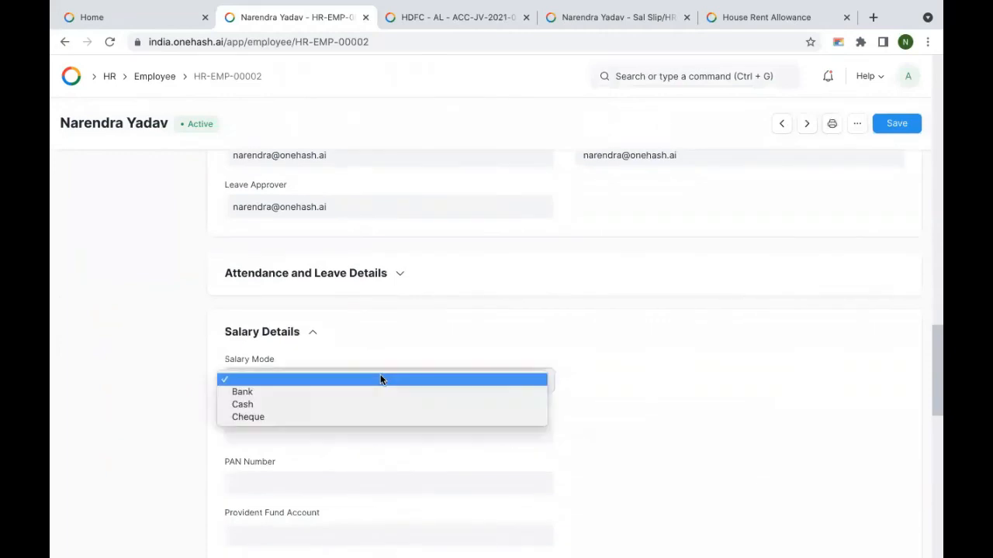
pyautogui.click(334, 390)
# Step: Enter bank name HDFC, the account number and IFSC code IDFCD2323, then save
pyautogui.scroll(-2, 421, 374)
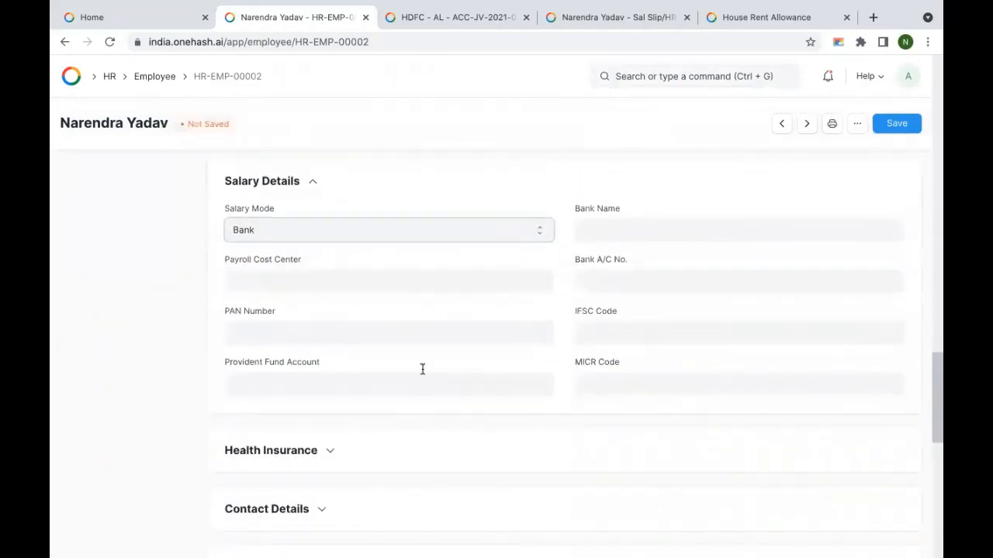
pyautogui.click(625, 225)
pyautogui.write('HDFC')
pyautogui.click(617, 284)
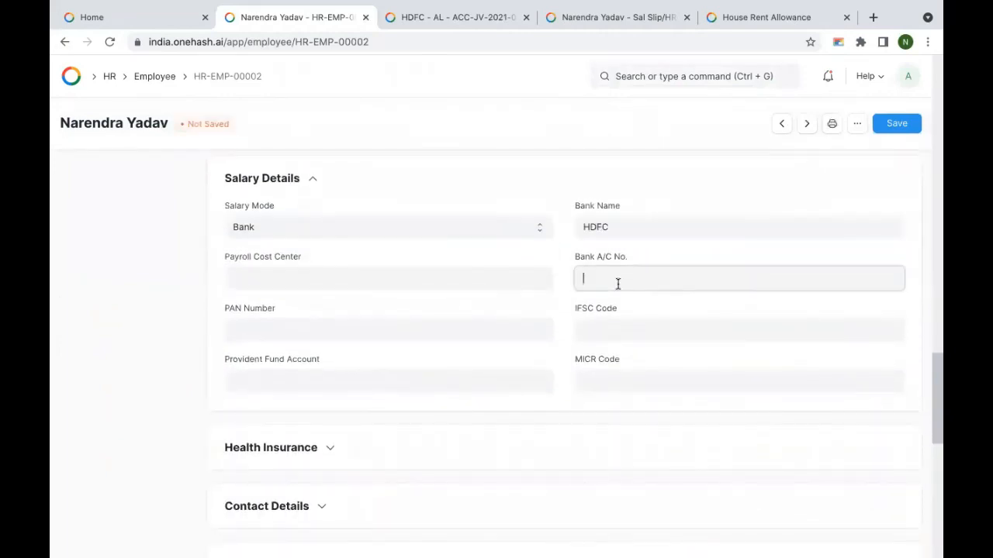
pyautogui.click(645, 323)
pyautogui.write('IDFCD23233')
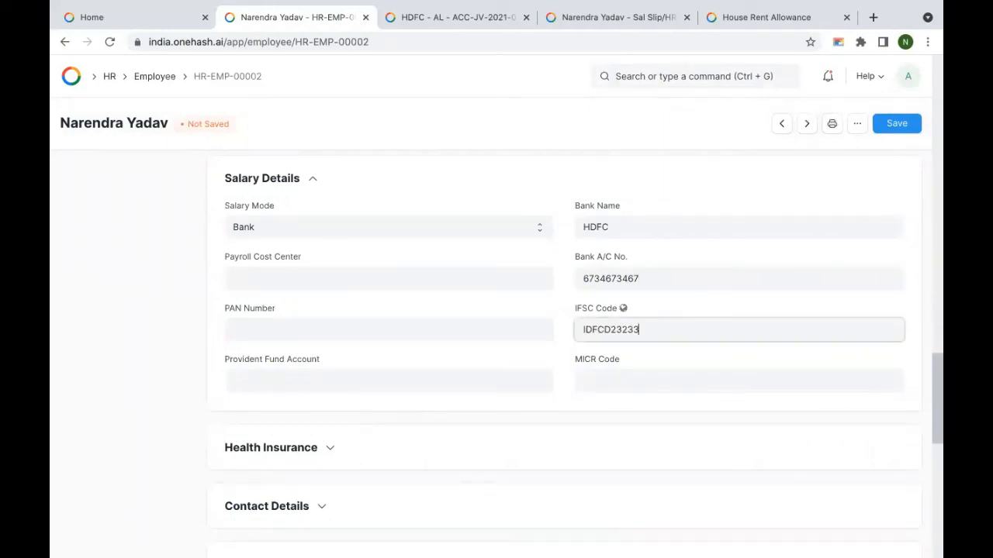
pyautogui.click(898, 128)
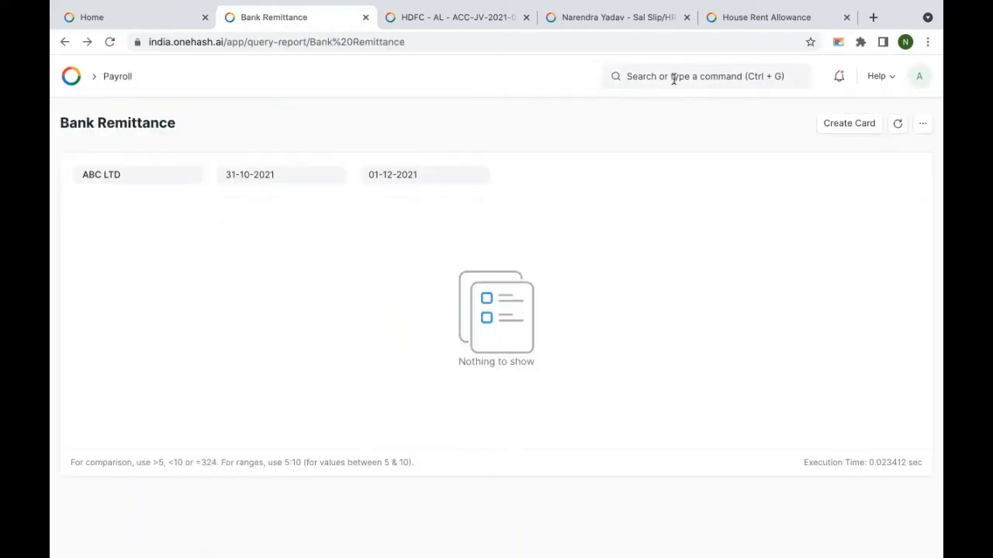
pyautogui.click(673, 79)
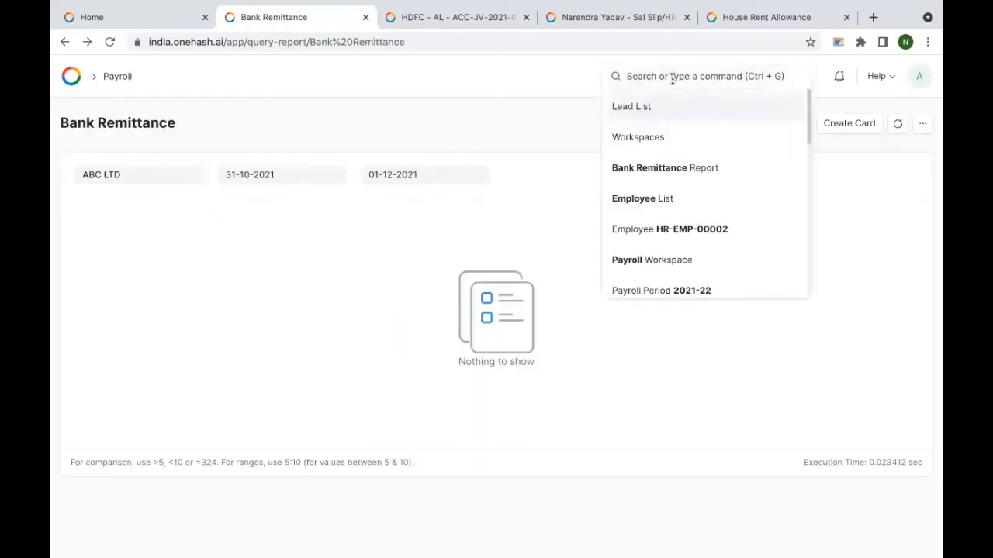
# Step: Clear the Salary Slip list filter and open slip Sal Slip/HR-EMP-00002/00001
pyautogui.write('salary')
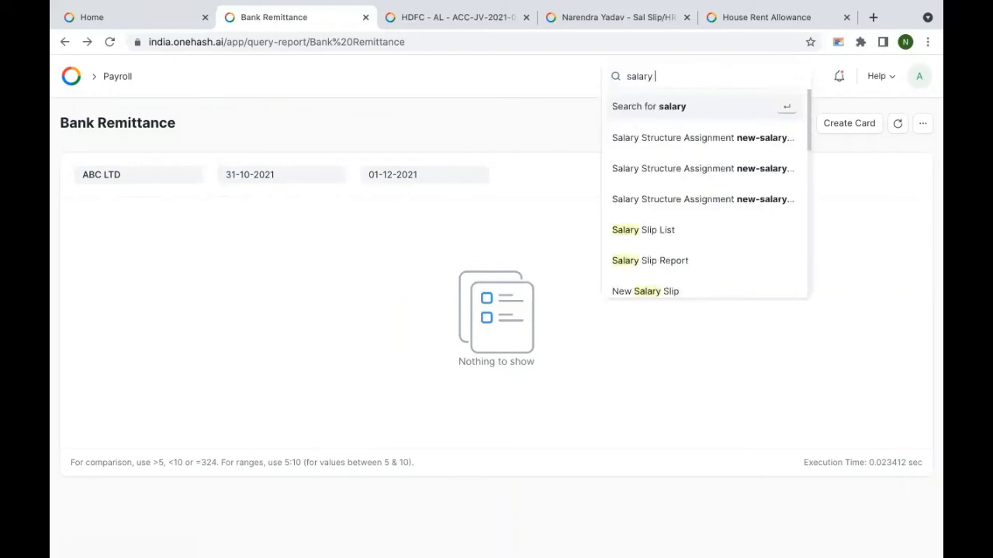
pyautogui.click(661, 226)
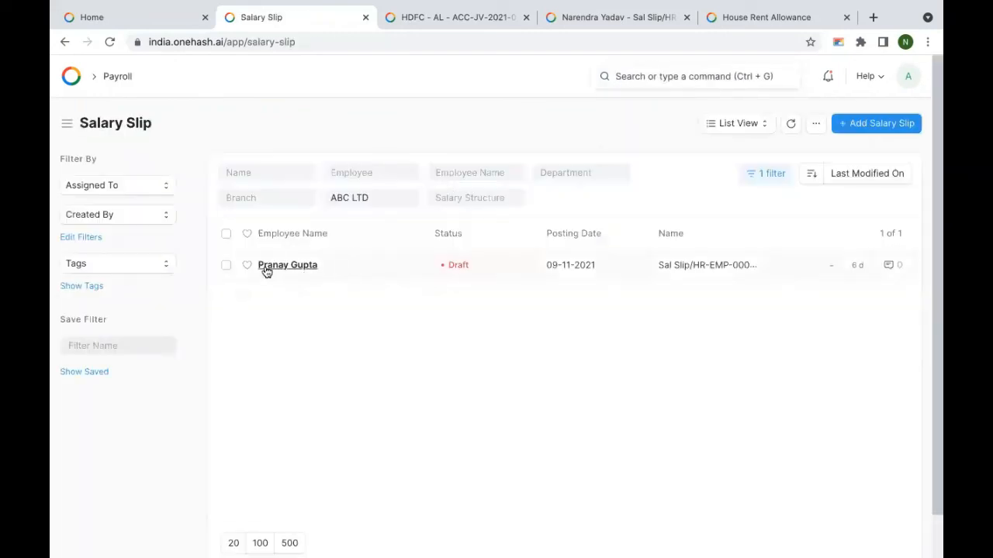
pyautogui.click(762, 183)
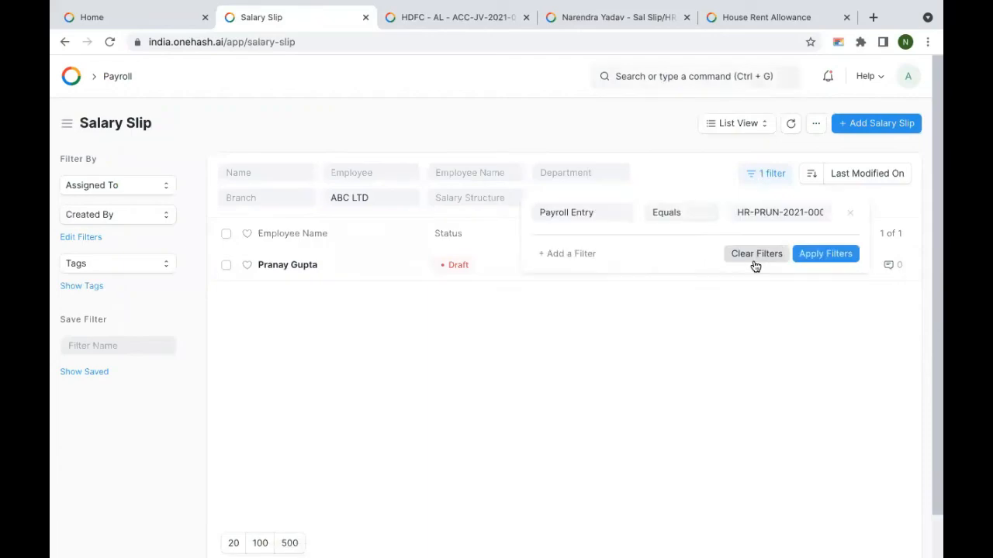
pyautogui.click(756, 253)
pyautogui.click(288, 266)
pyautogui.scroll(-10, 458, 345)
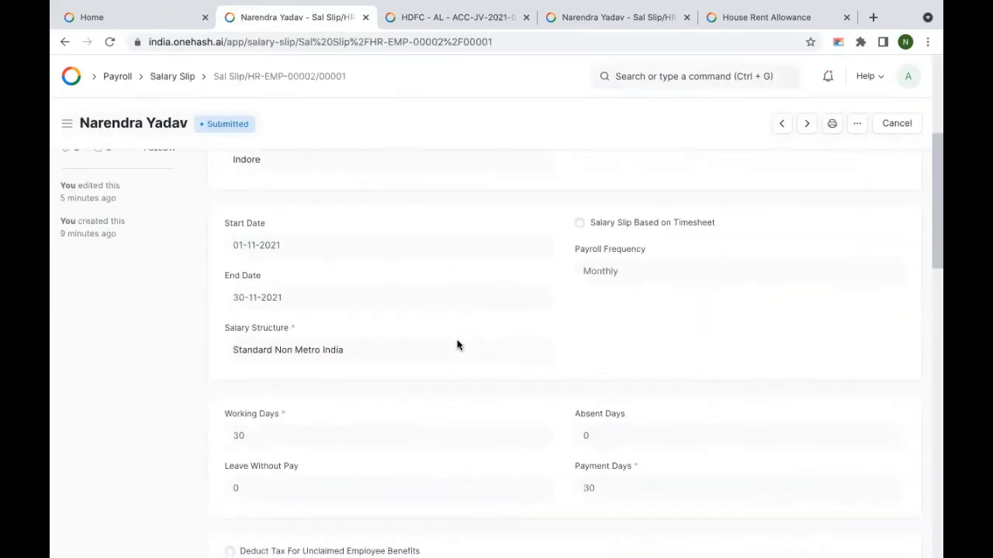
pyautogui.scroll(-3, 458, 345)
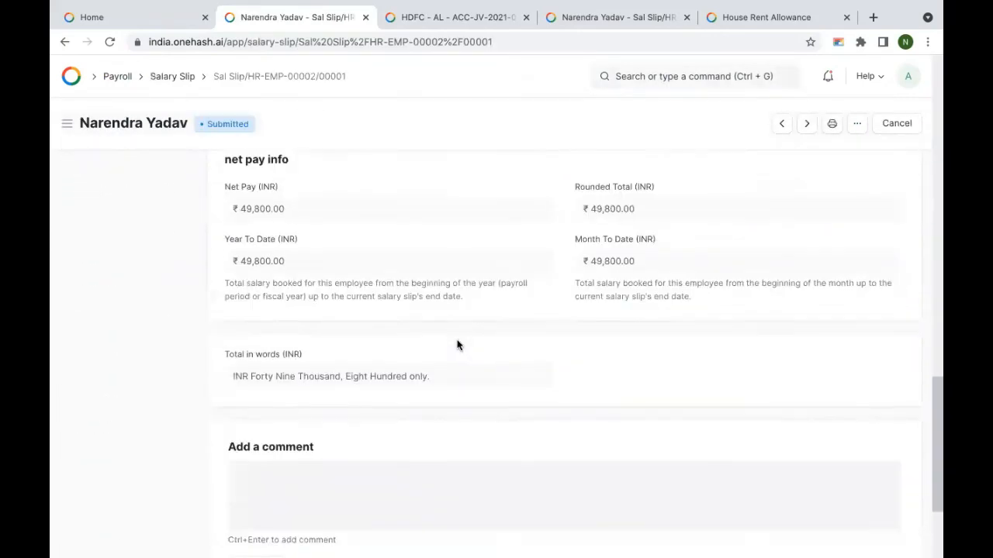
pyautogui.scroll(15, 458, 345)
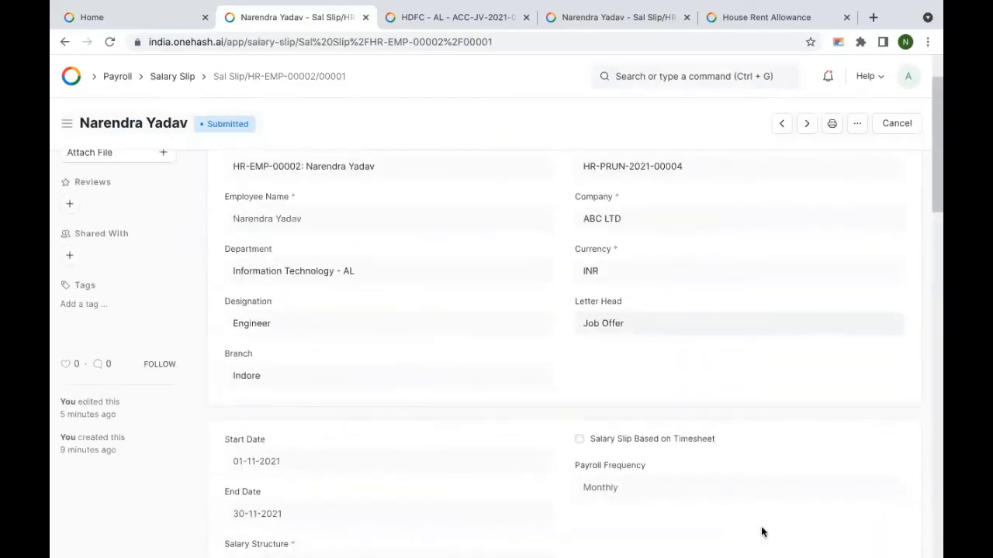